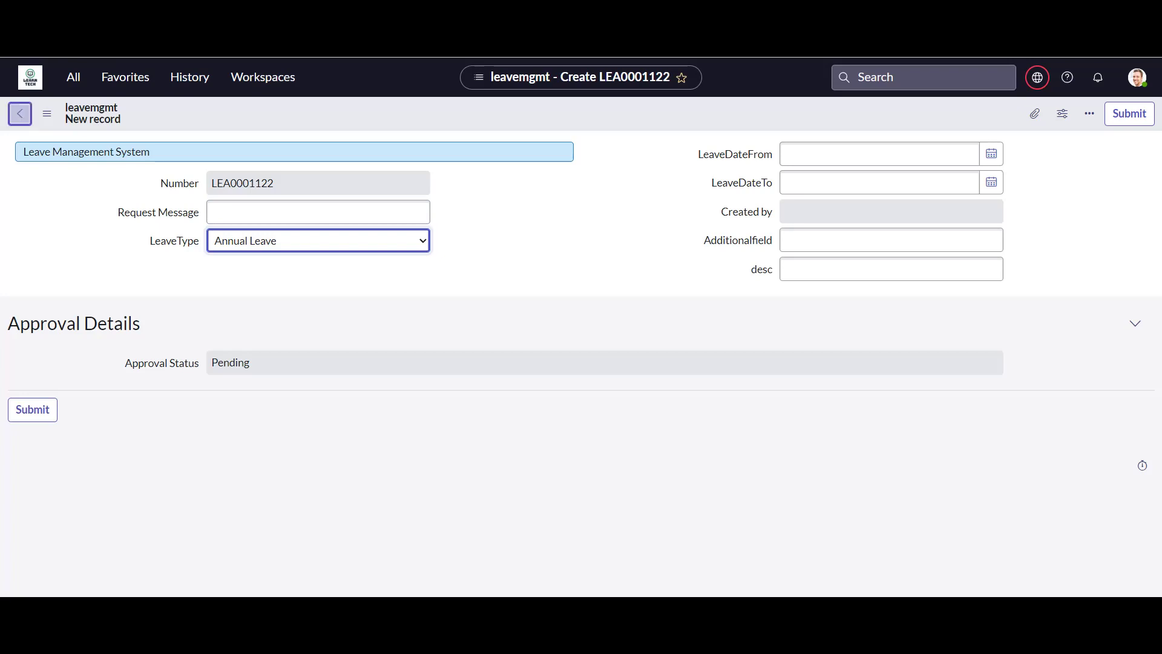
# Leave the unsaved new leave record and open the existing leave record LEA0001003 from the leavemgmts list.
pyautogui.click(20, 113)
pyautogui.click(712, 269)
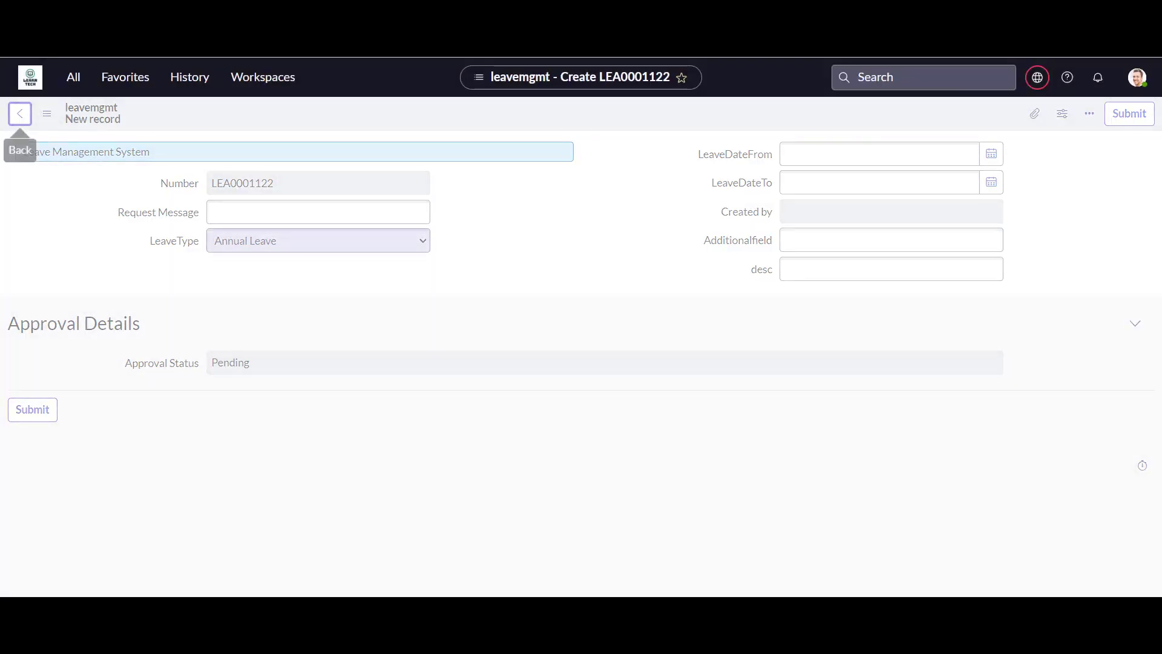
pyautogui.click(20, 113)
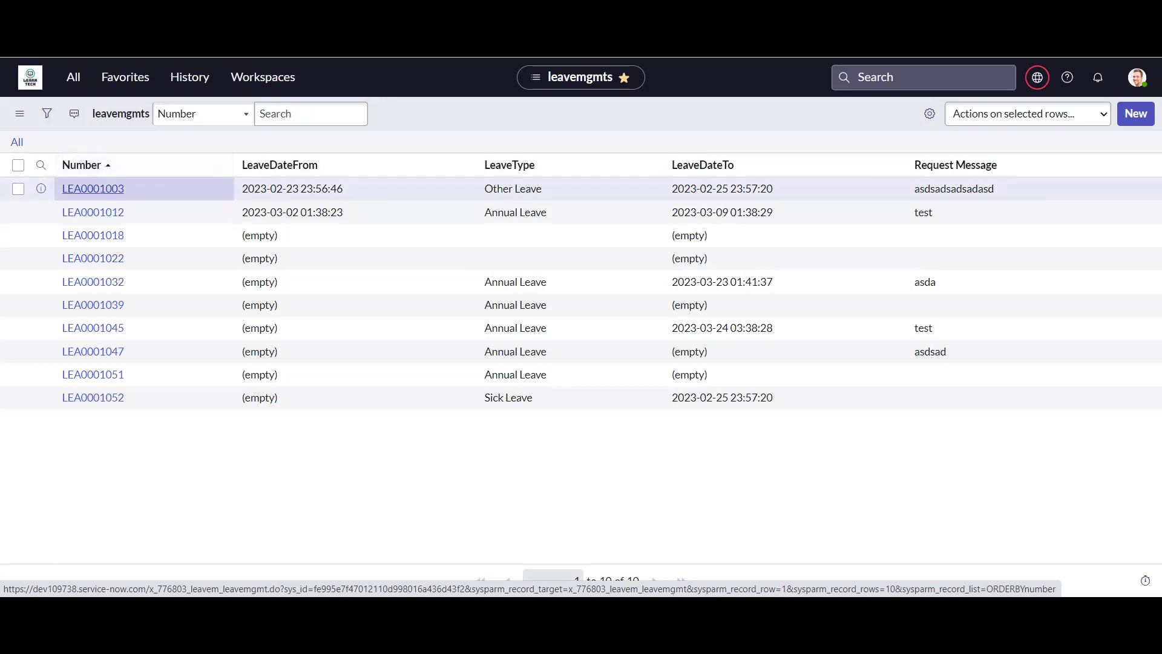
pyautogui.click(93, 188)
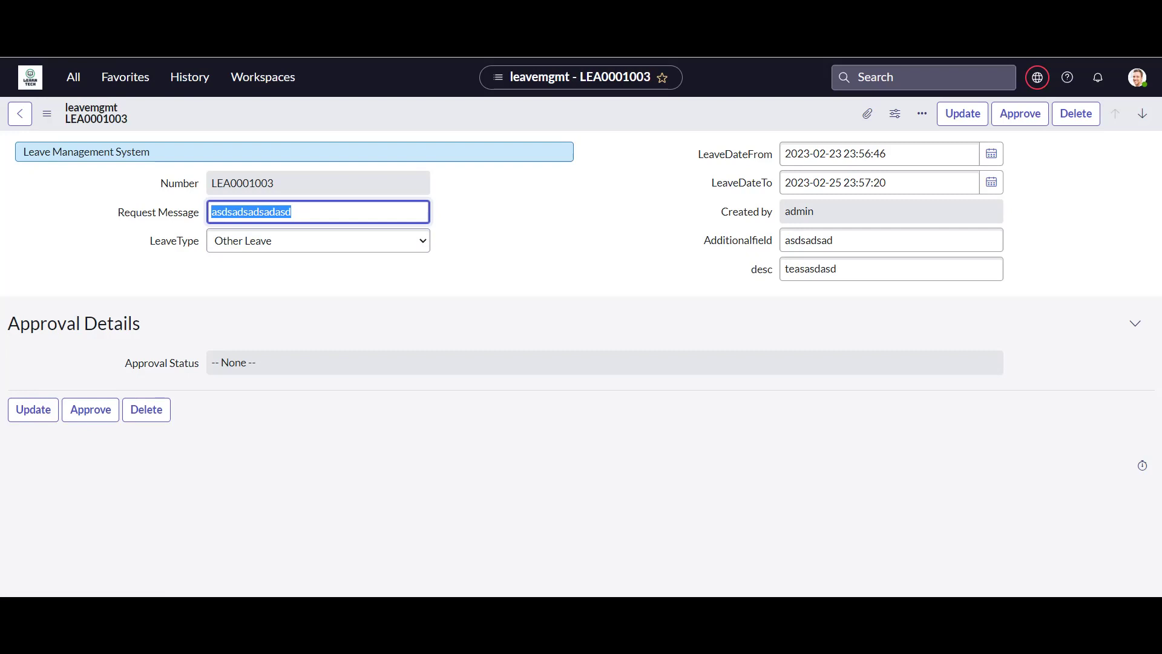
# Open the list of UI Actions configured for the leavemgmt form.
pyautogui.rightClick(248, 120)
pyautogui.moveTo(296, 185)
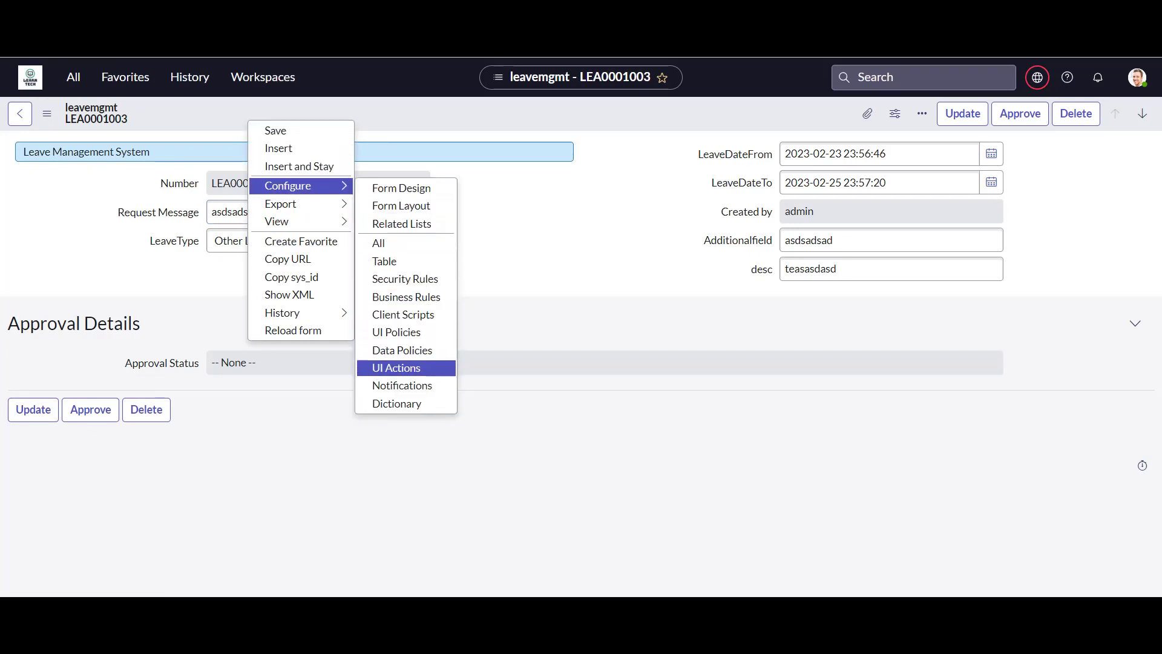
pyautogui.click(397, 368)
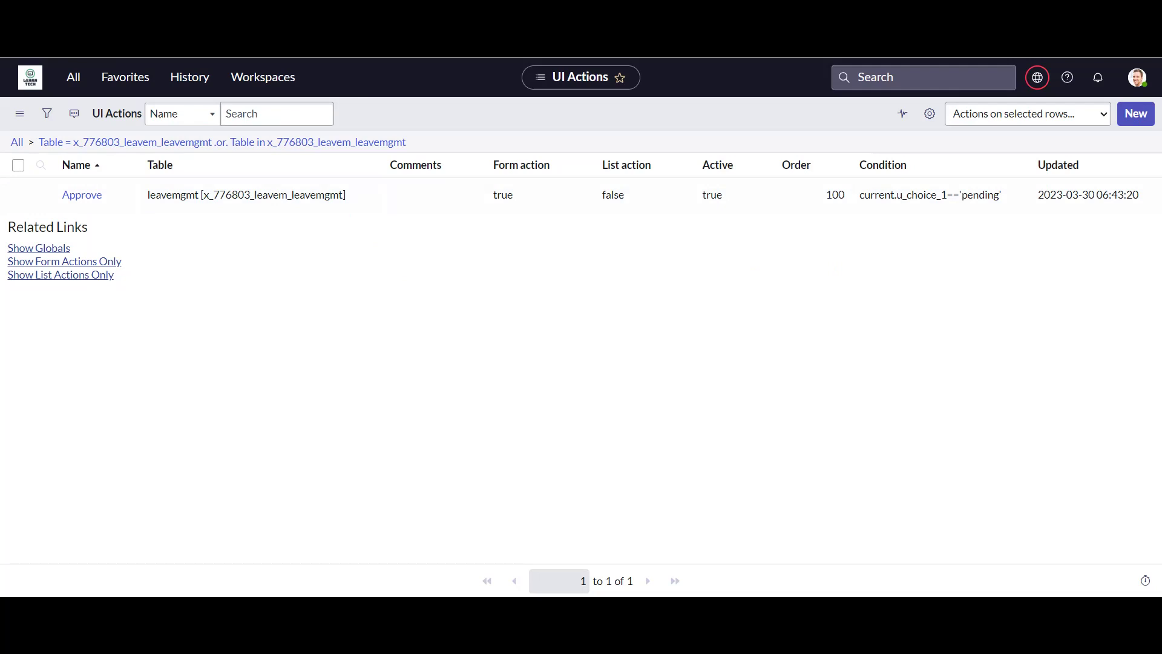
# Look over the fields of a blank UI Action form, including its Condition and Script, and return to the UI Actions list.
pyautogui.click(1135, 114)
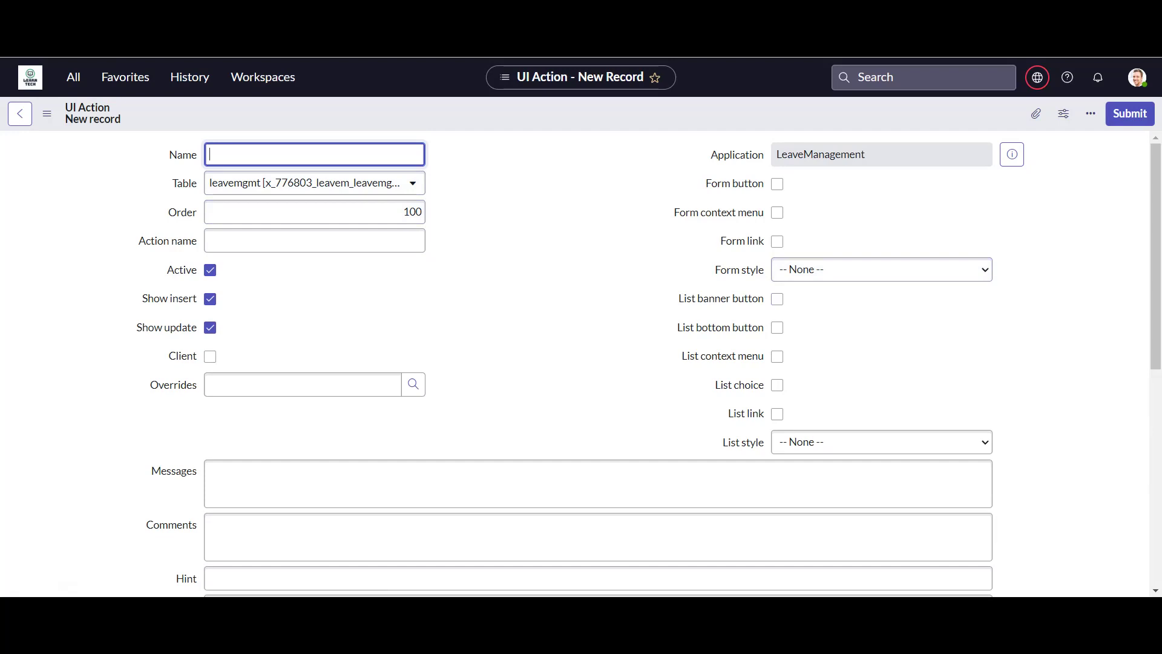
pyautogui.scroll(-5, 581, 363)
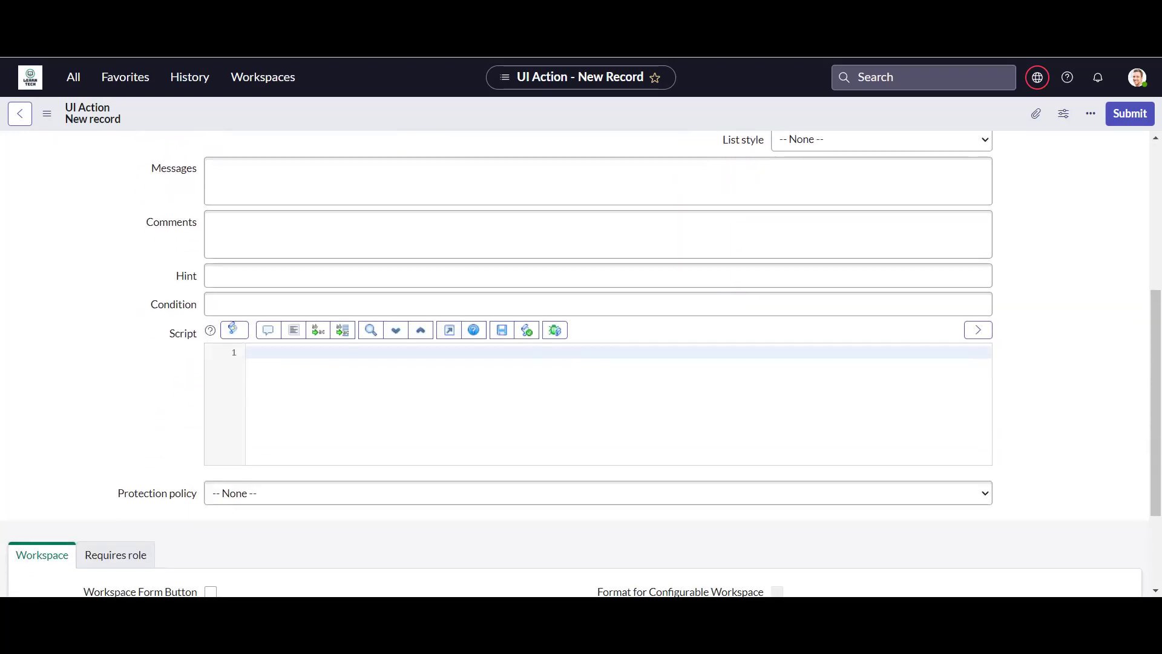
pyautogui.scroll(5, 581, 363)
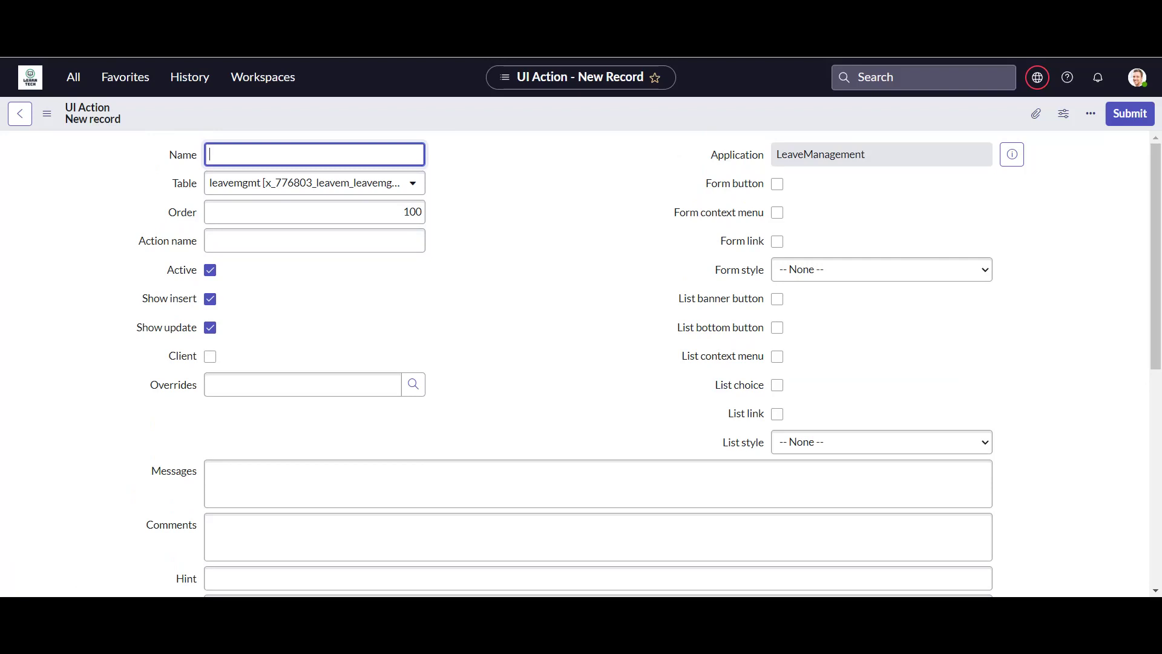
pyautogui.click(20, 113)
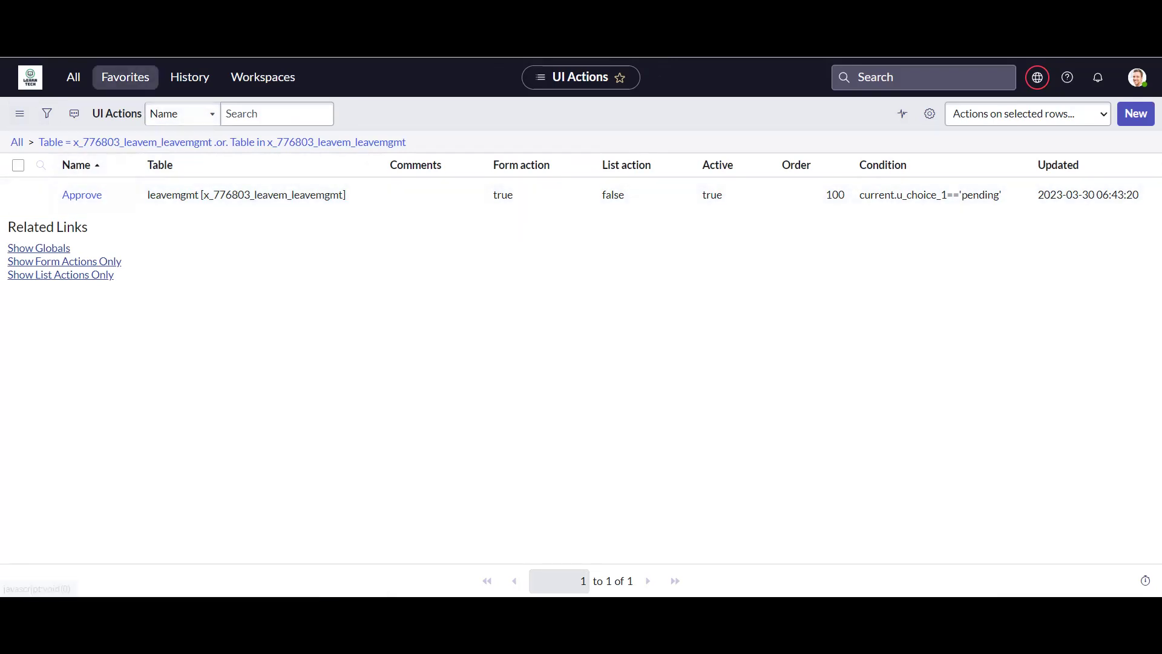
pyautogui.click(18, 194)
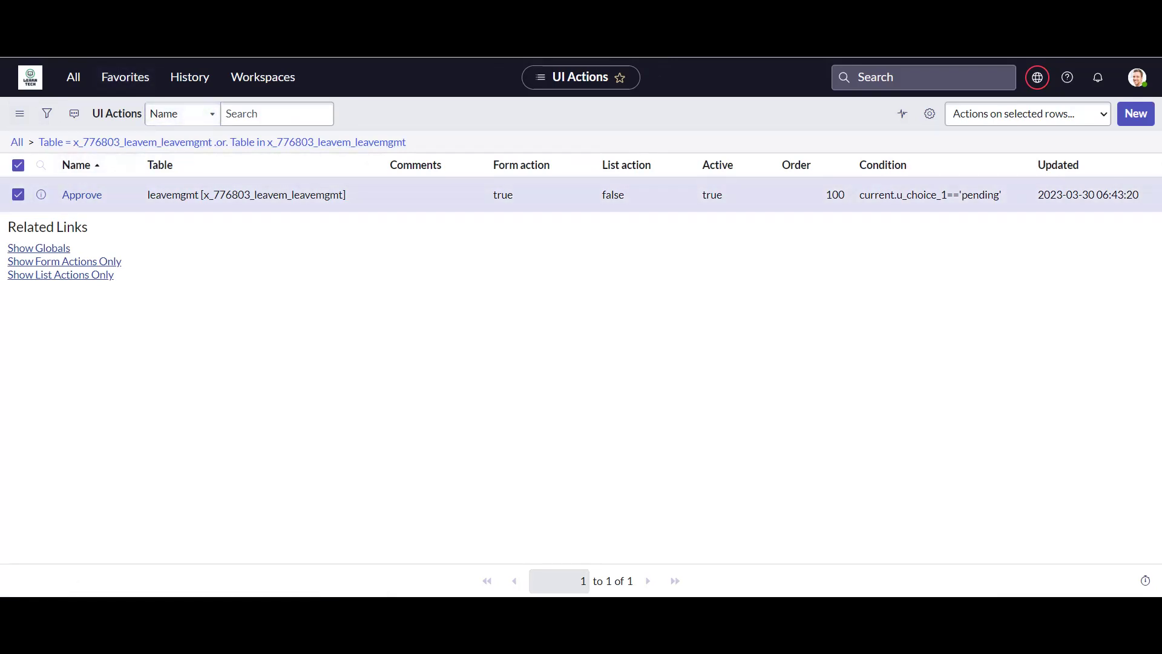
pyautogui.click(18, 194)
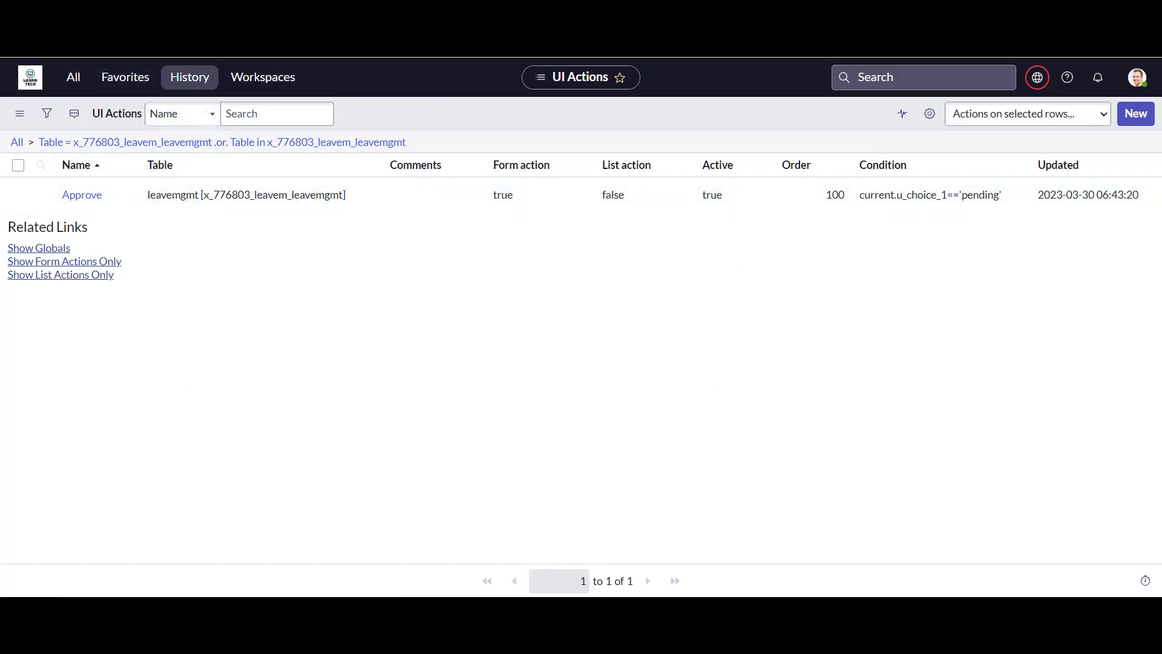
# Create a new leave record from the LMS - Leaves favorite with the request message "applying for leave".
pyautogui.click(125, 77)
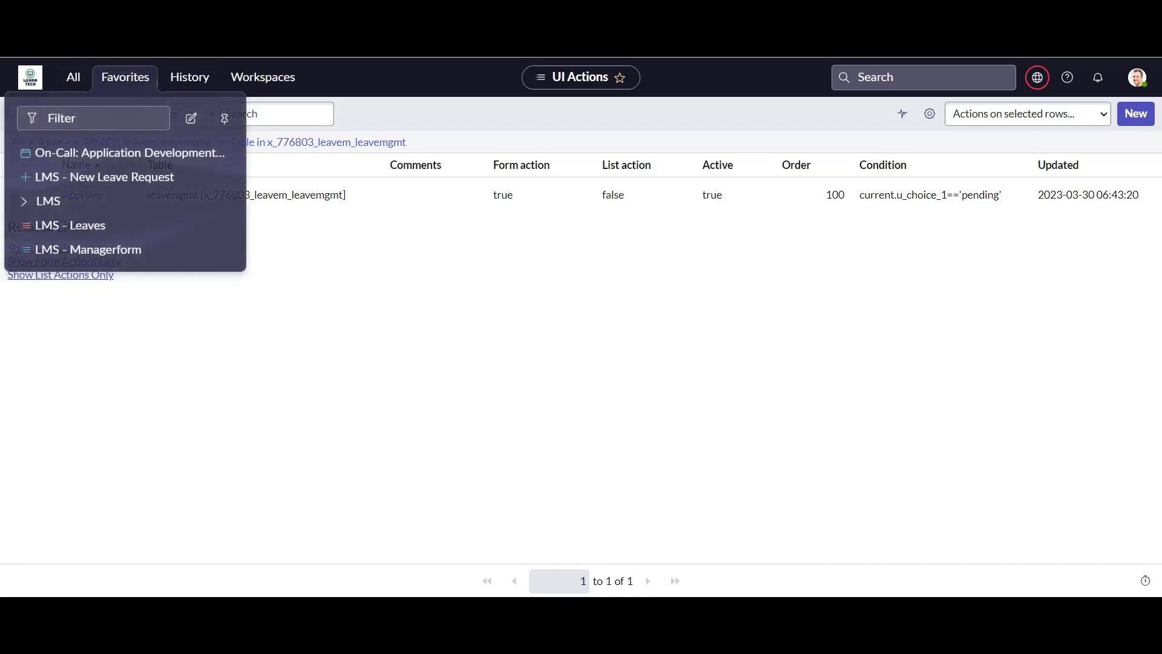
pyautogui.click(70, 225)
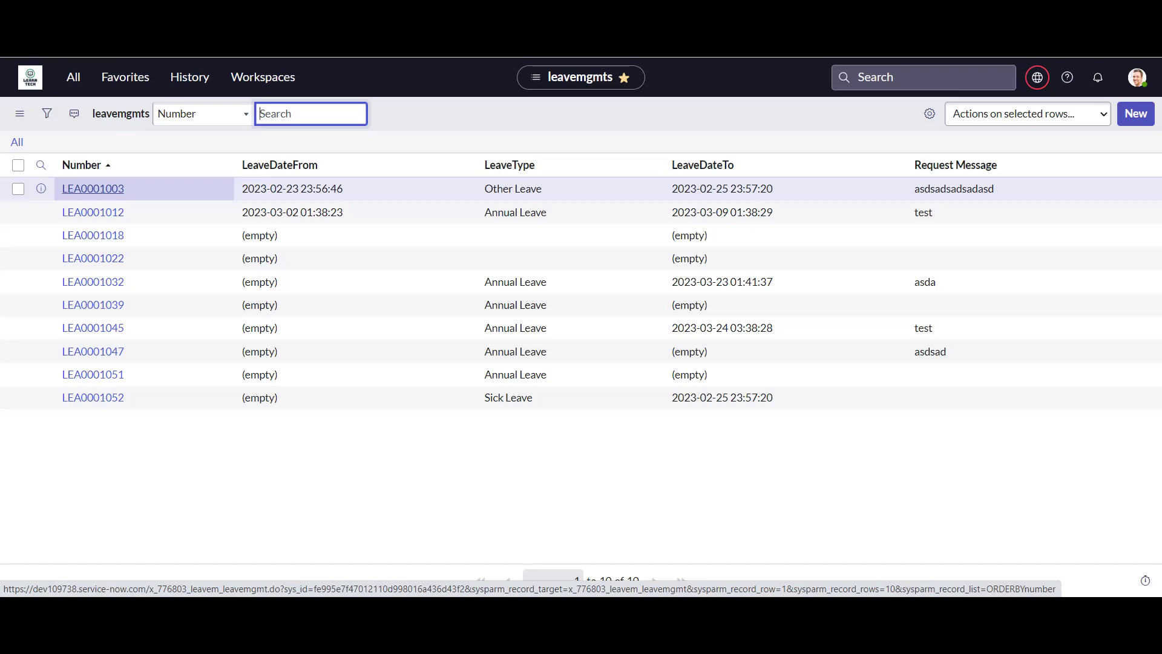
pyautogui.click(1135, 113)
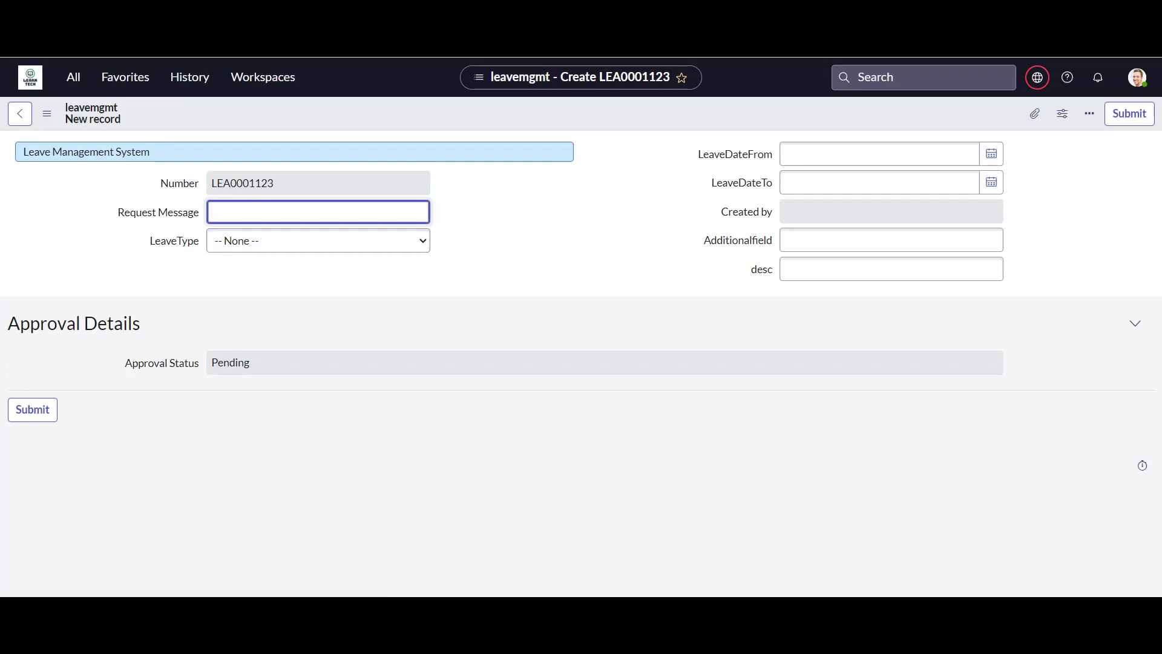
pyautogui.write('applying for leav')
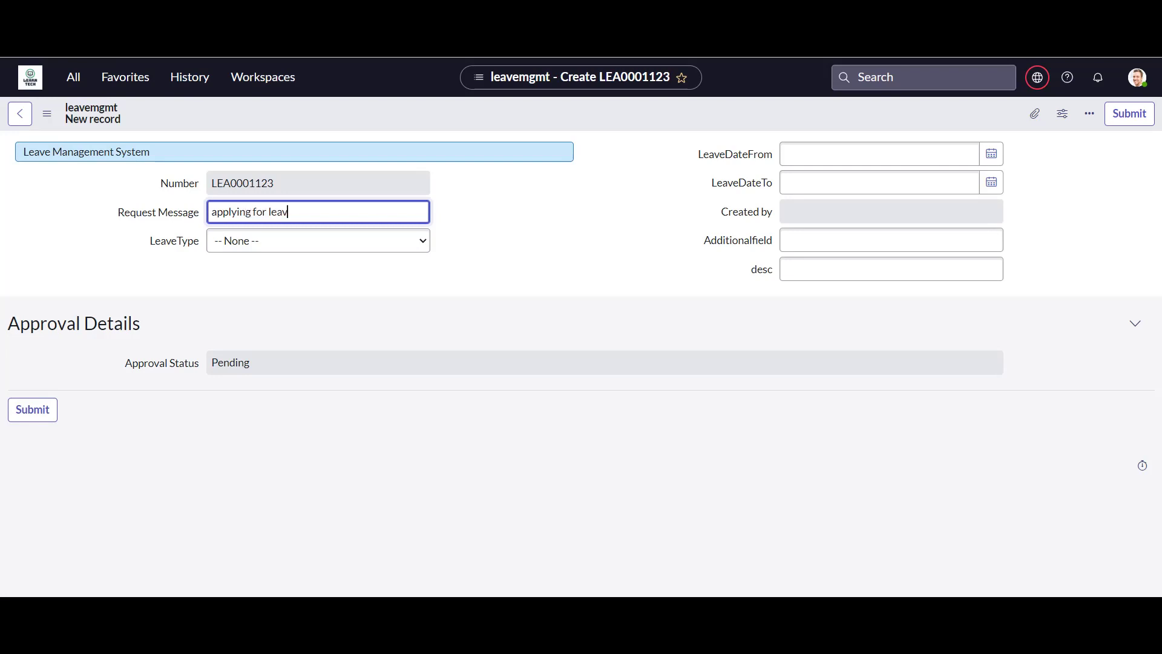
pyautogui.write('e')
# Set LeaveDateFrom to April 3, 2023 and LeaveDateTo to April 8, 2023, keeping the default times.
pyautogui.click(992, 154)
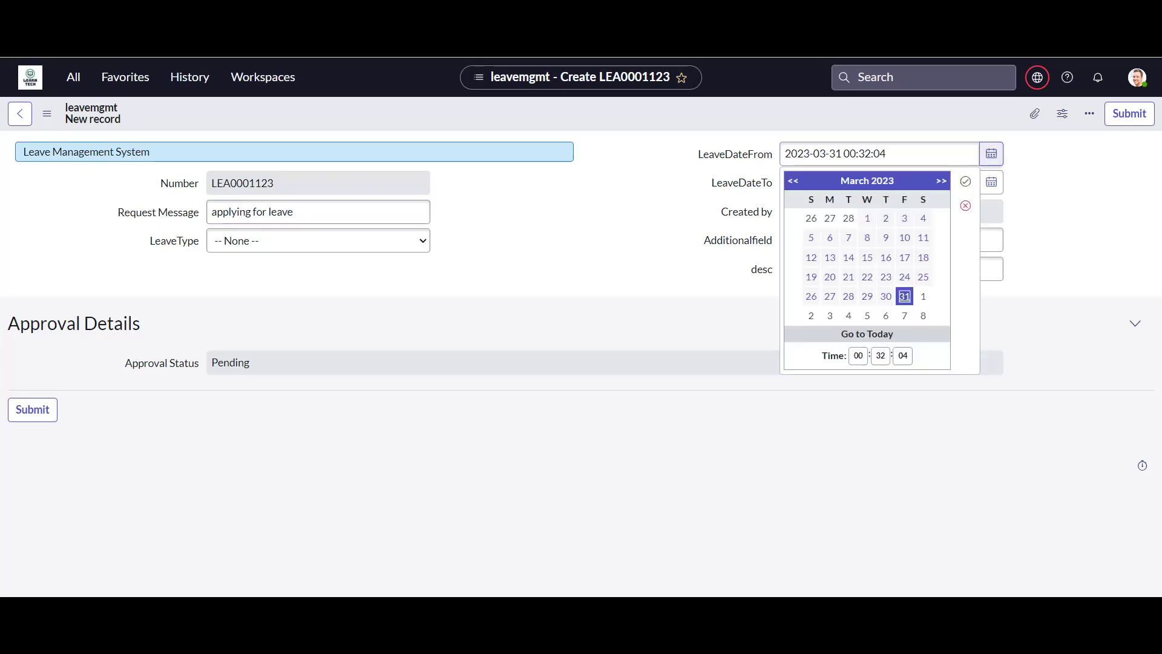
pyautogui.click(830, 315)
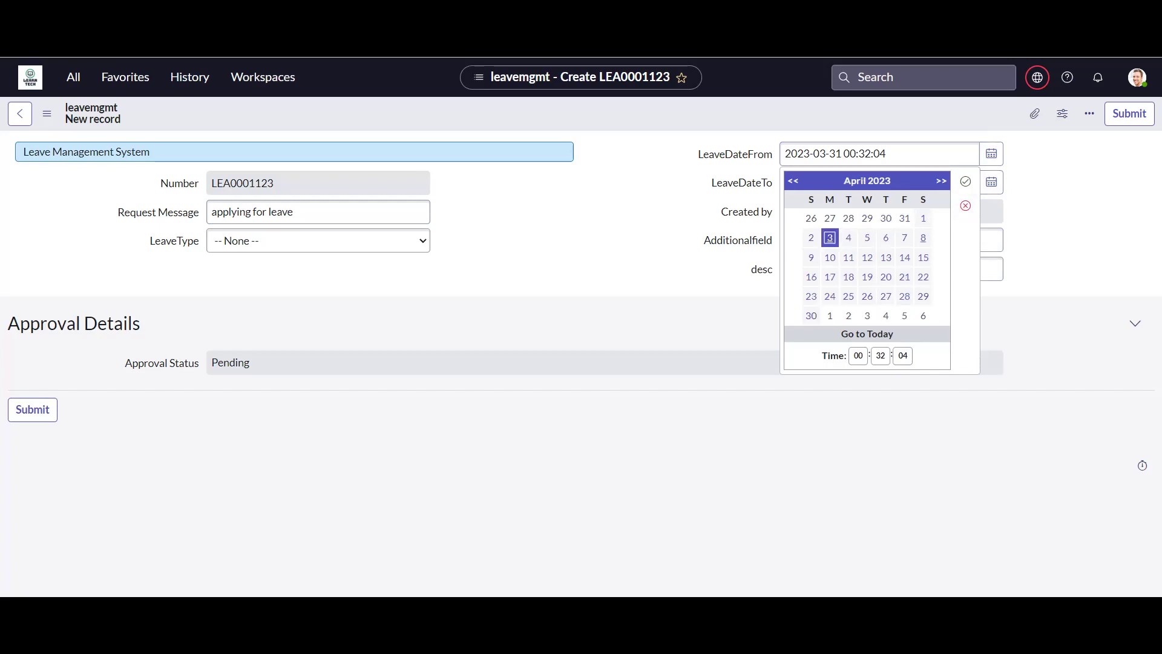
pyautogui.click(830, 238)
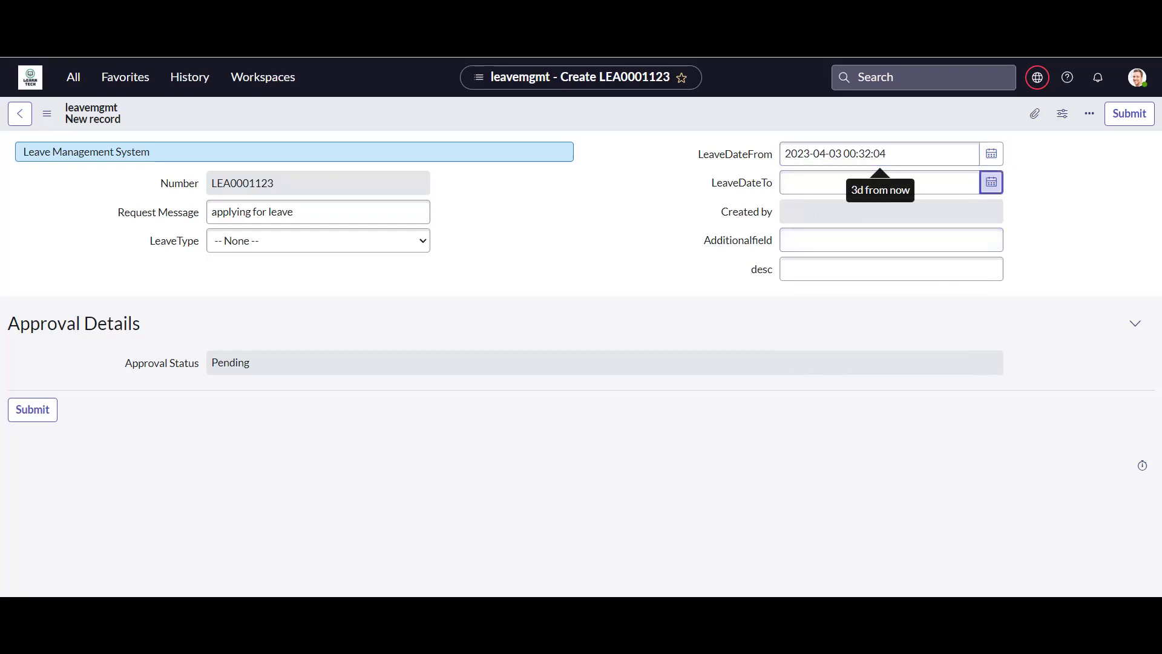
pyautogui.click(992, 182)
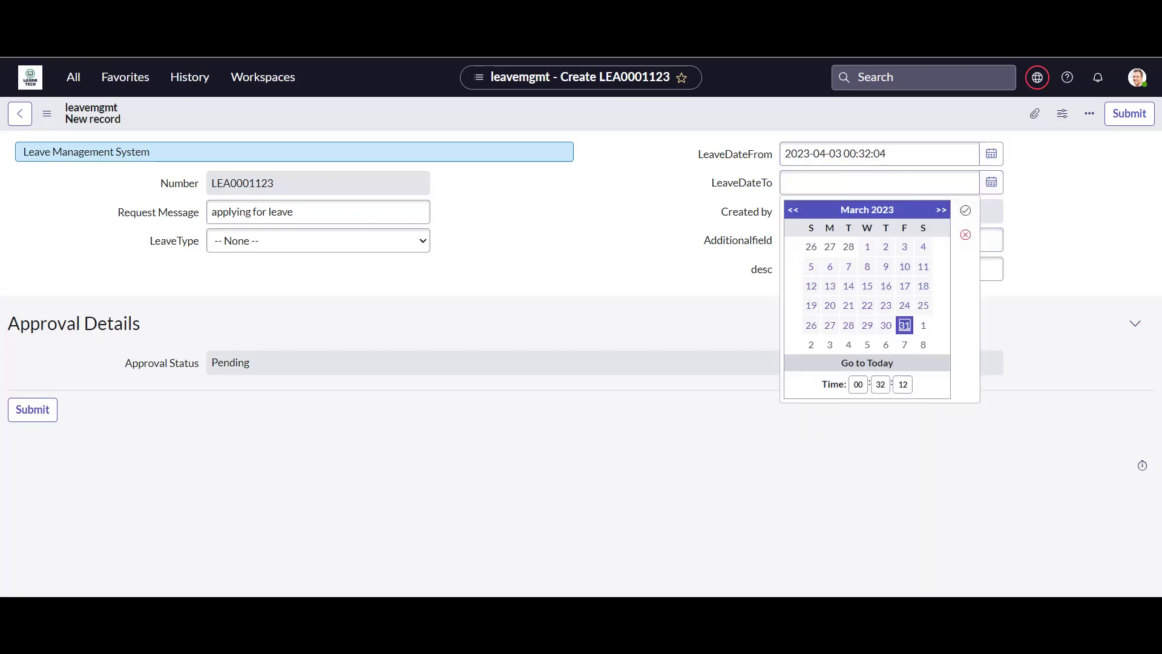
pyautogui.click(923, 345)
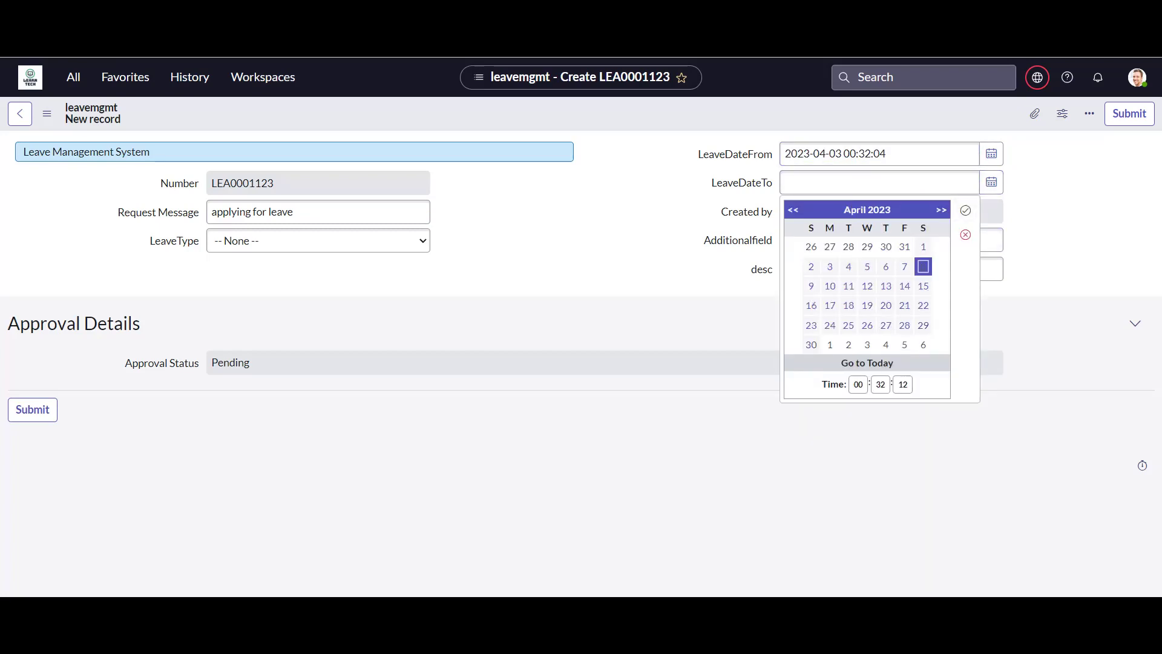
pyautogui.click(923, 267)
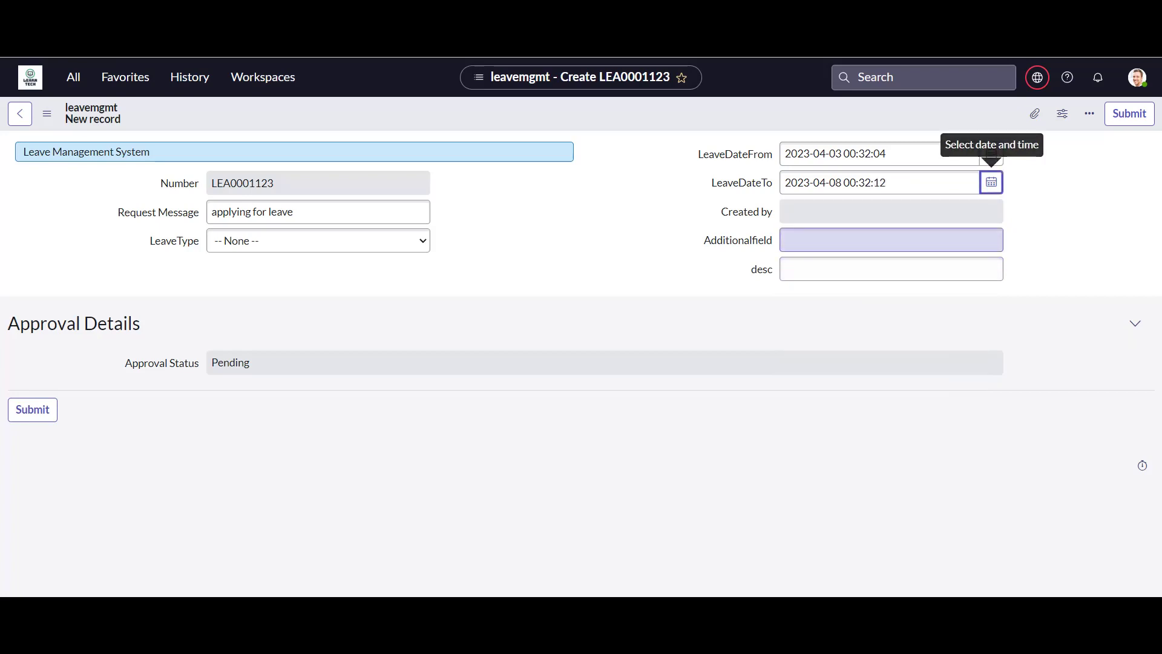
# Set the leave type to Annual Leave, enter "testdescription" as desc, and submit the leave record.
pyautogui.click(318, 240)
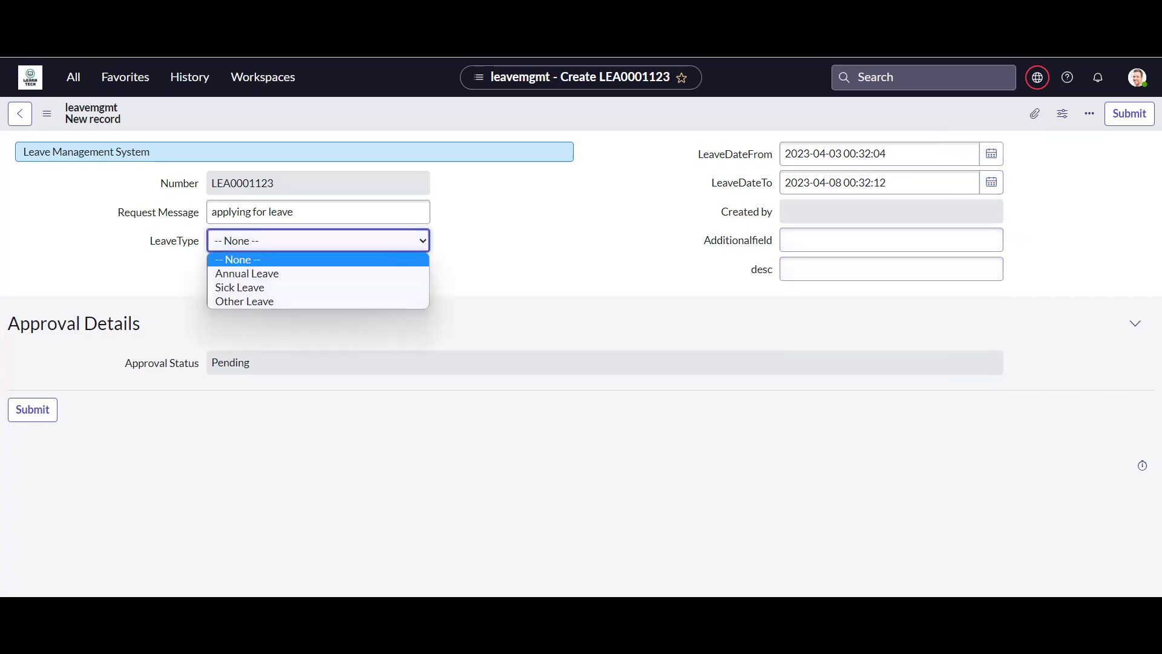
pyautogui.click(248, 273)
pyautogui.click(891, 239)
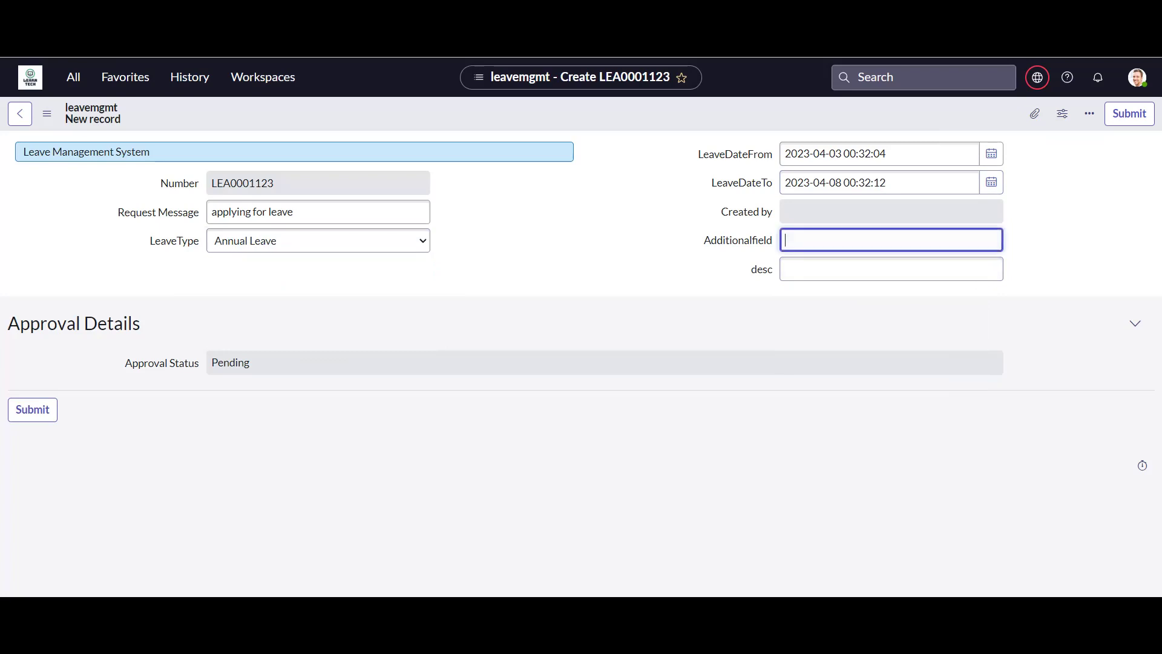
pyautogui.click(891, 269)
pyautogui.write('testdescription')
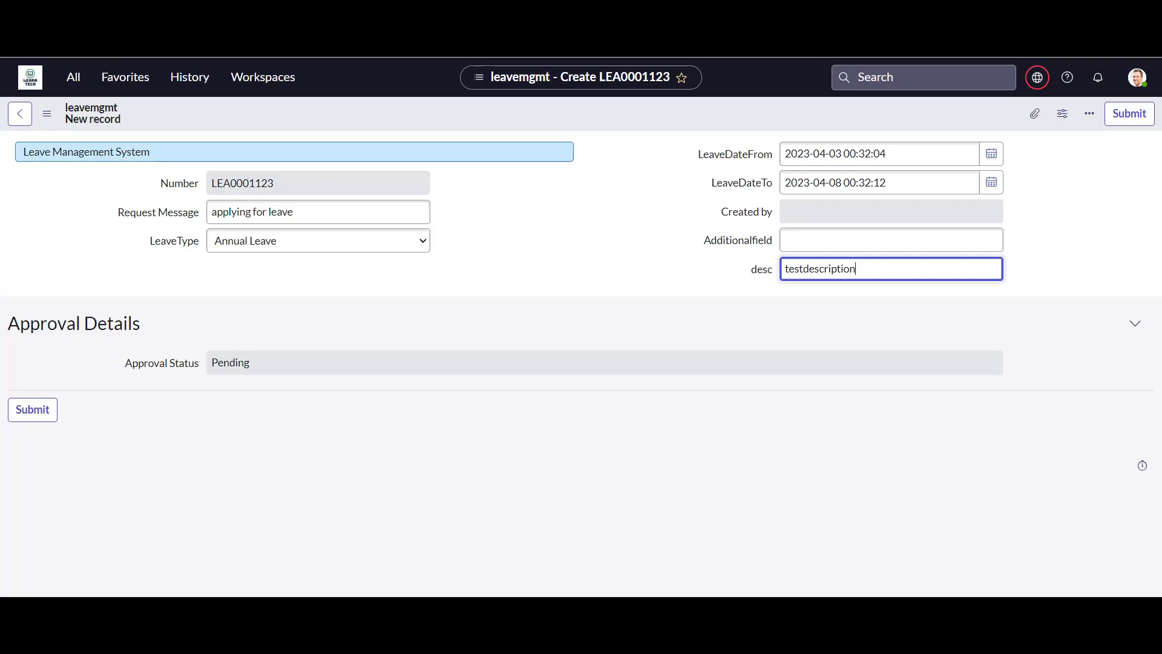
pyautogui.click(1130, 113)
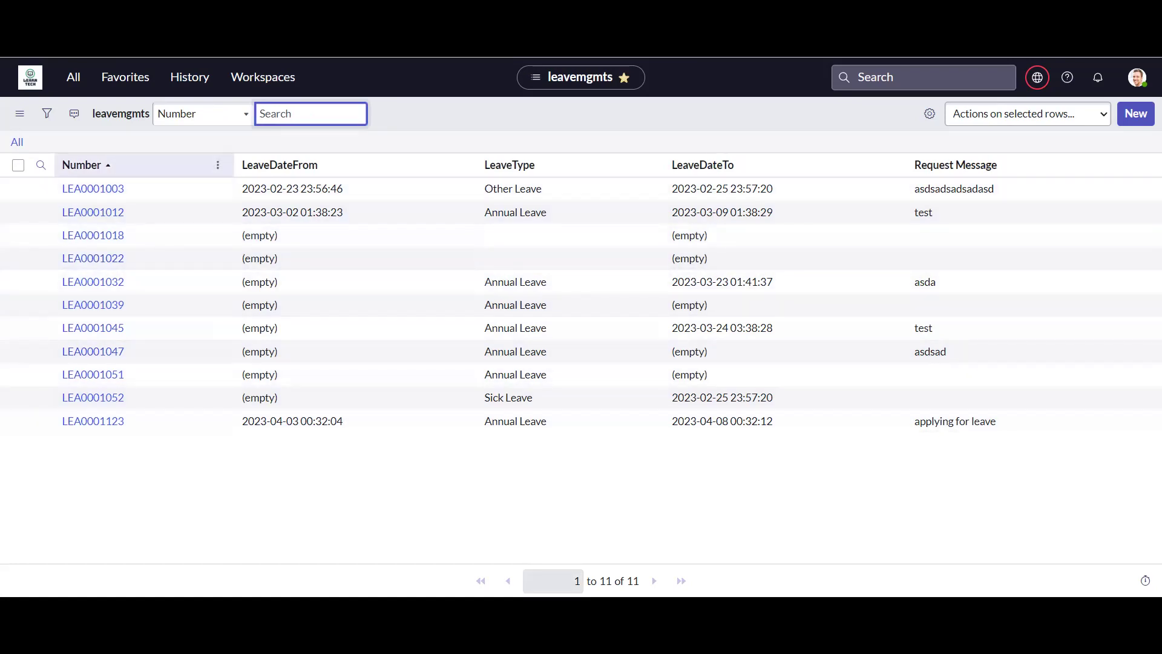
# Sort the leave list by Number in descending order and open the UI Actions configuration from record LEA0001123.
pyautogui.click(108, 165)
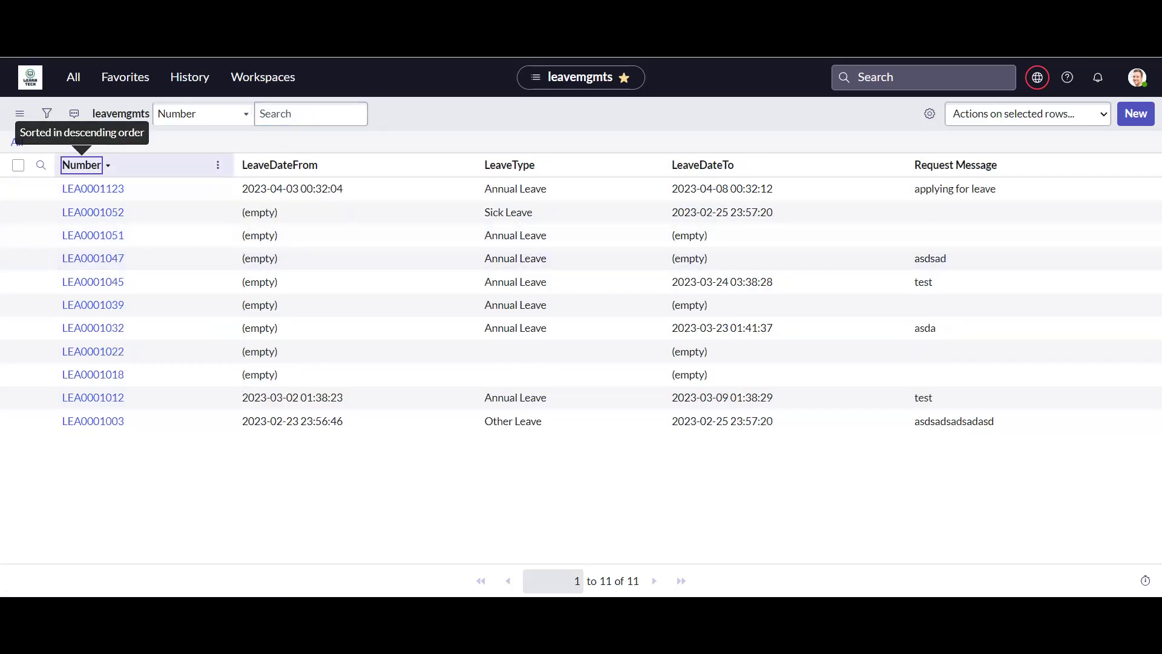
pyautogui.click(93, 188)
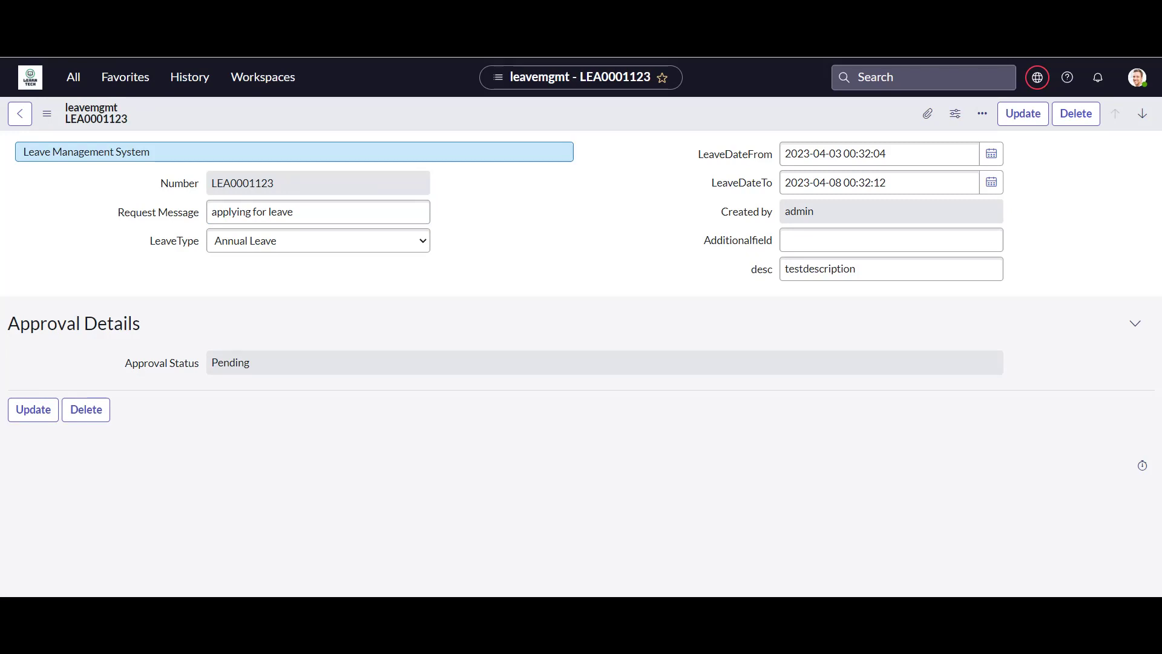
pyautogui.rightClick(235, 116)
pyautogui.moveTo(275, 182)
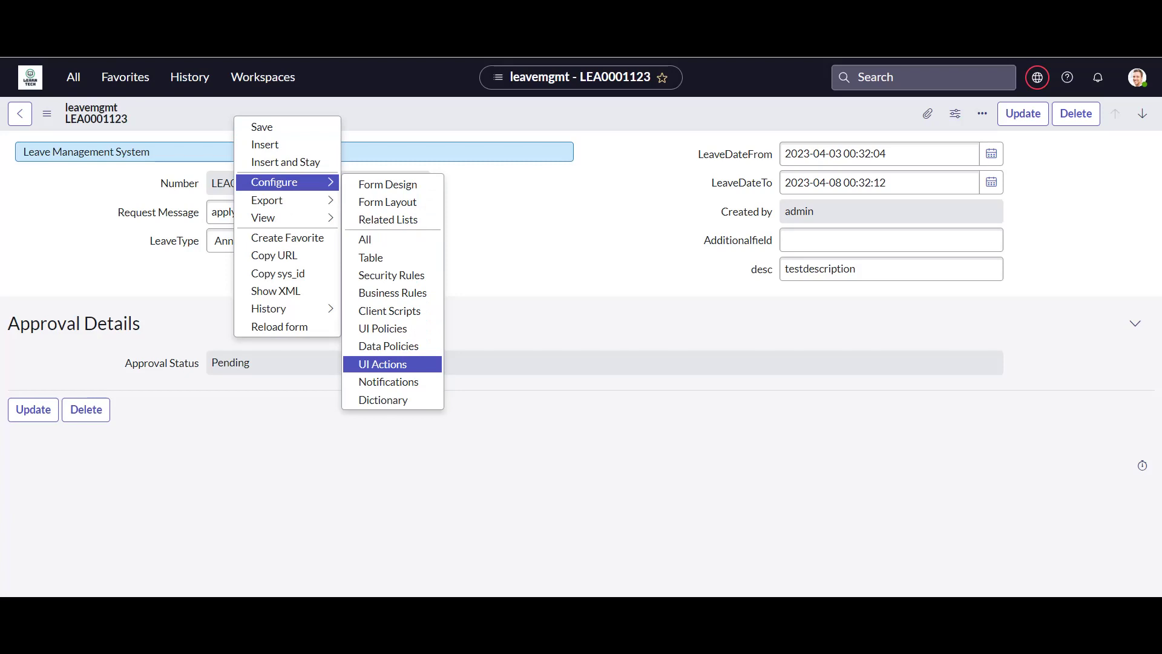
pyautogui.click(382, 364)
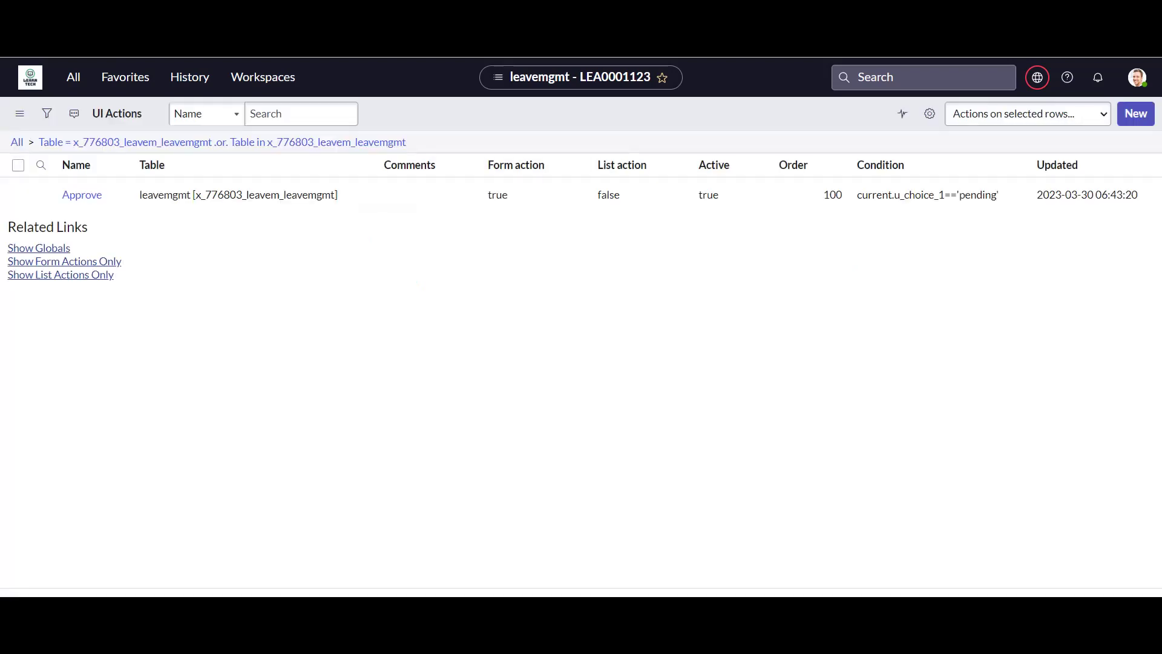
# Delete the existing Approve UI Action of the leavemgmt table.
pyautogui.click(18, 194)
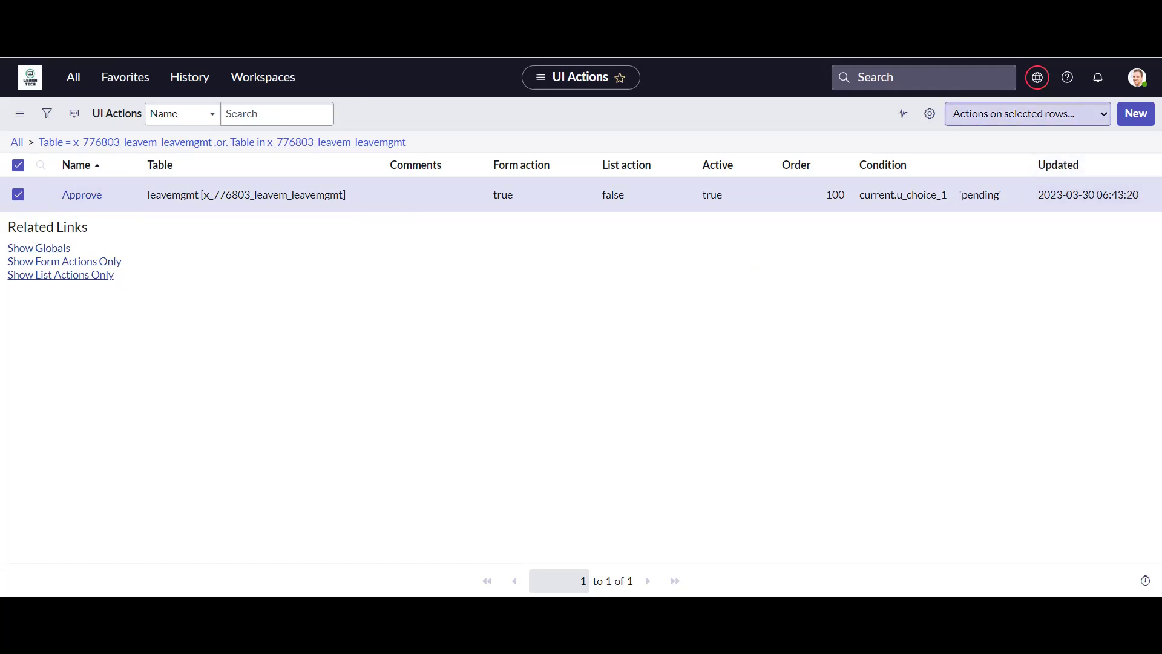
pyautogui.click(1027, 113)
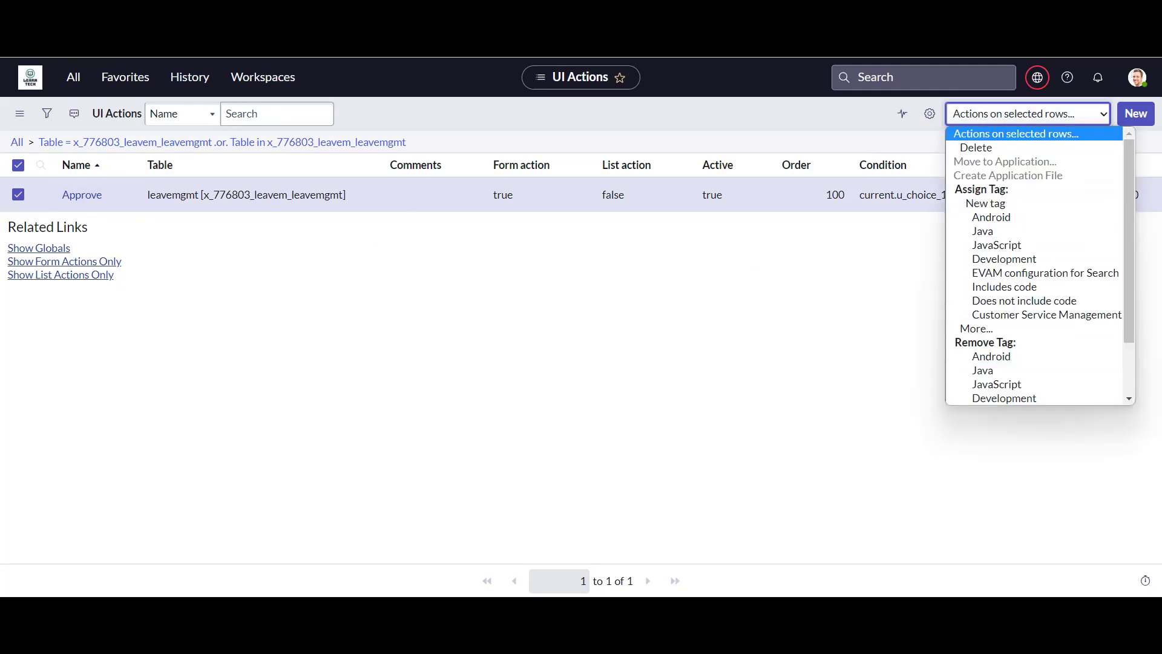
pyautogui.press('Return')
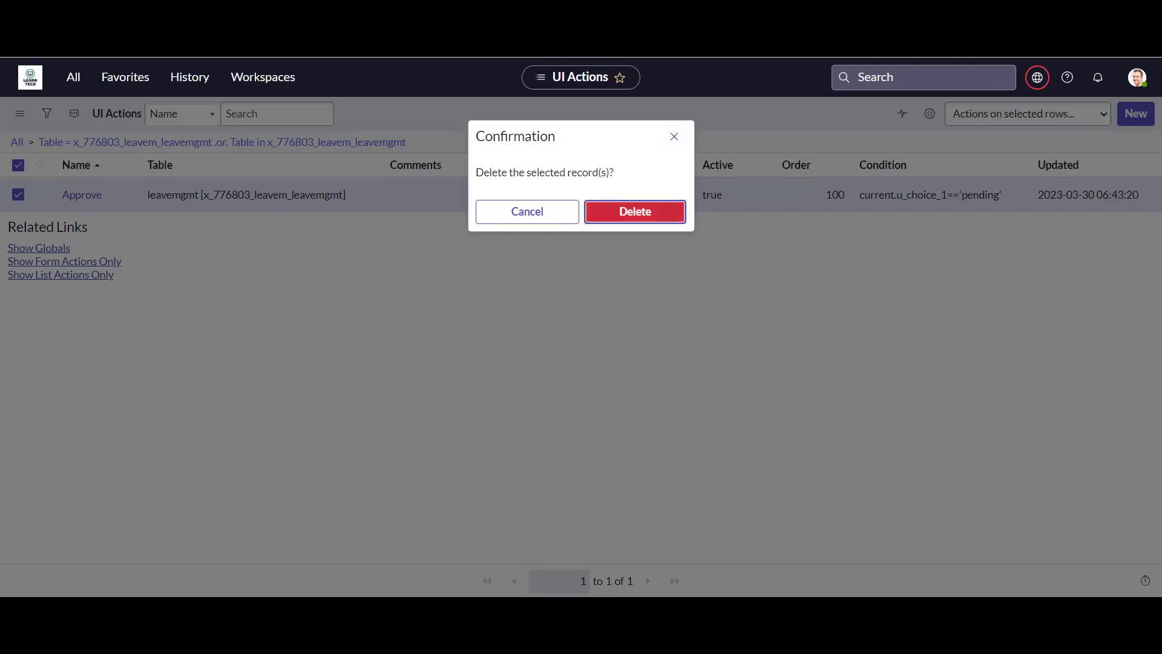
pyautogui.press('Return')
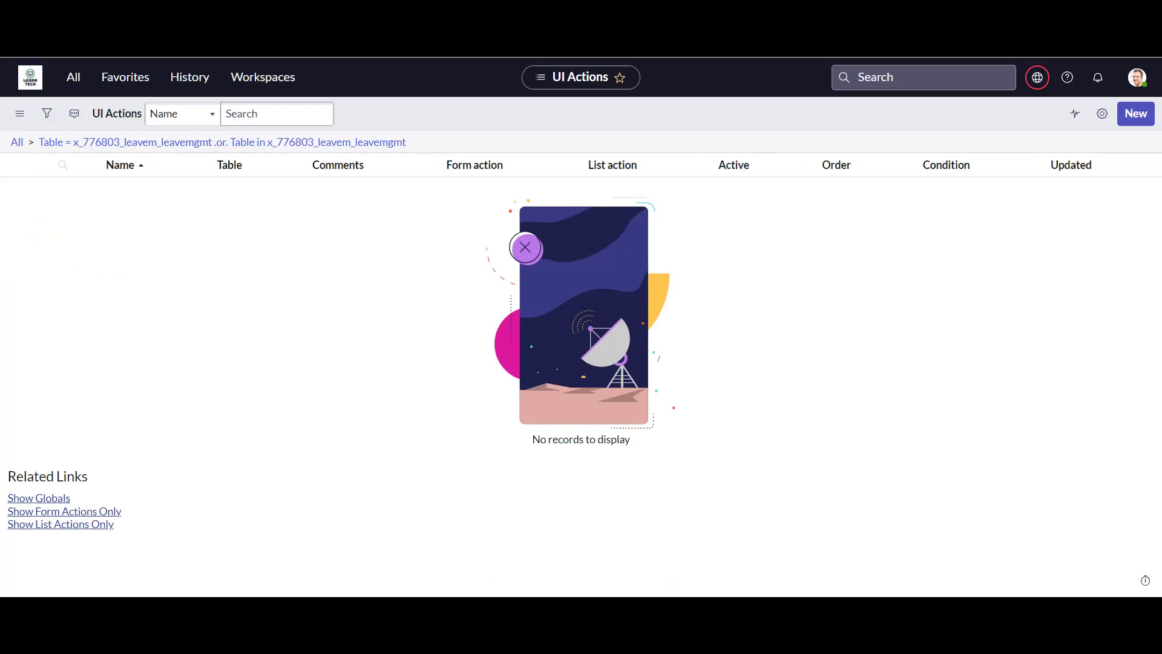
# Start a new UI Action for the leavemgmt table with both the name and action name set to Approve.
pyautogui.click(1136, 113)
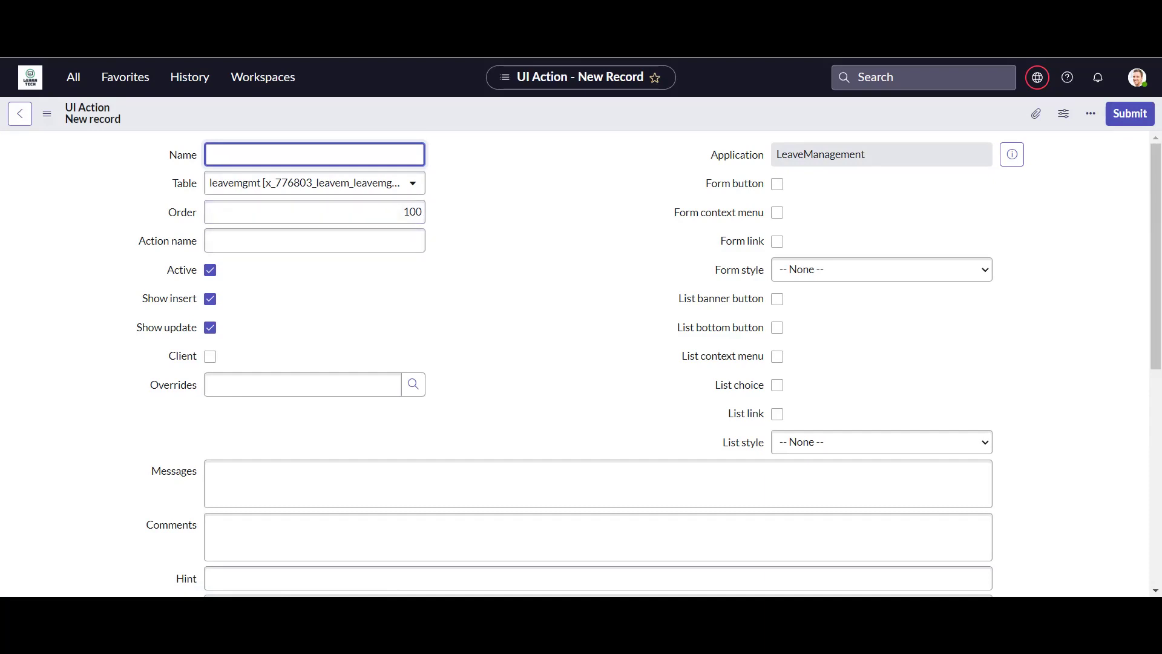
pyautogui.write('Approve')
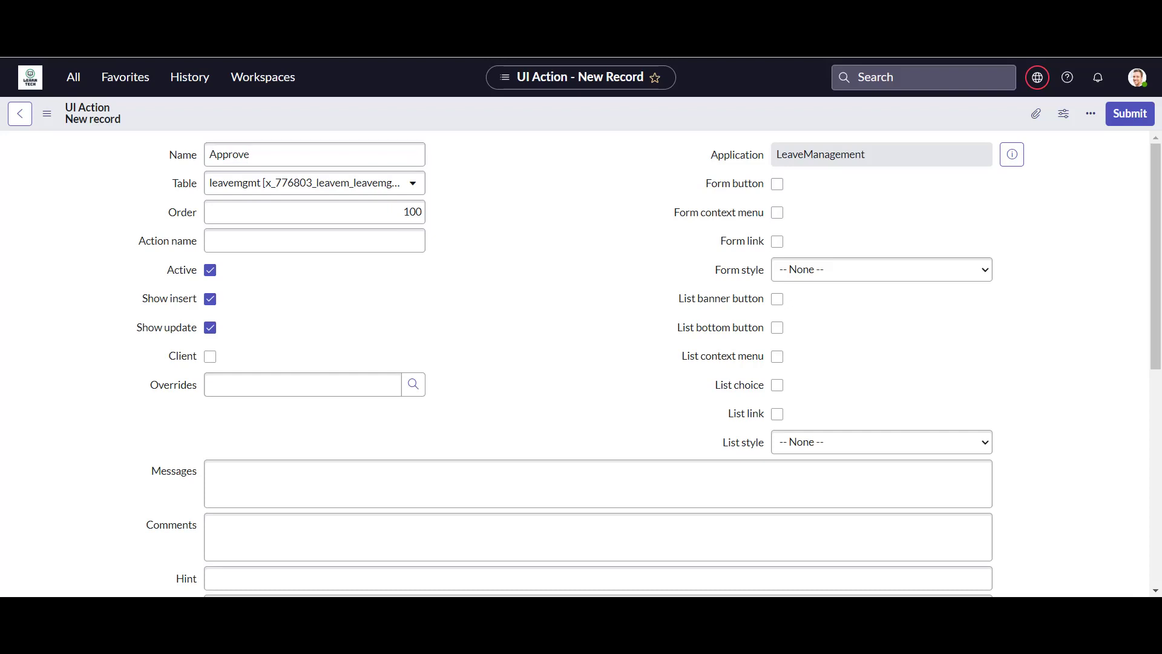
pyautogui.doubleClick(230, 155)
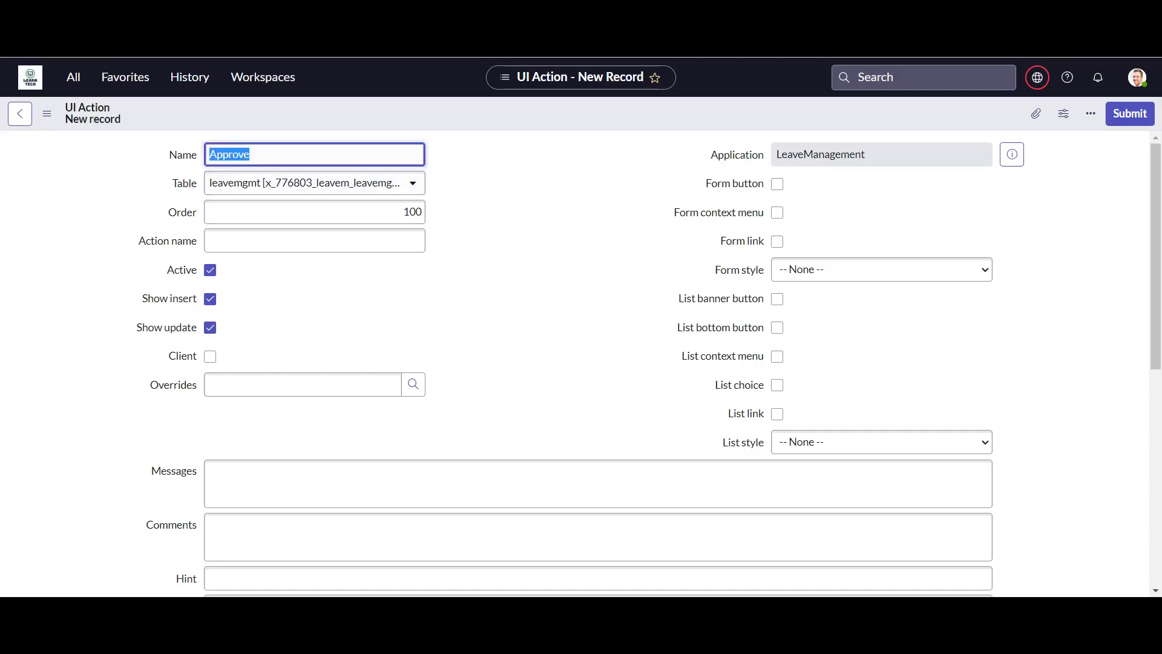
pyautogui.rightClick(239, 153)
pyautogui.click(266, 208)
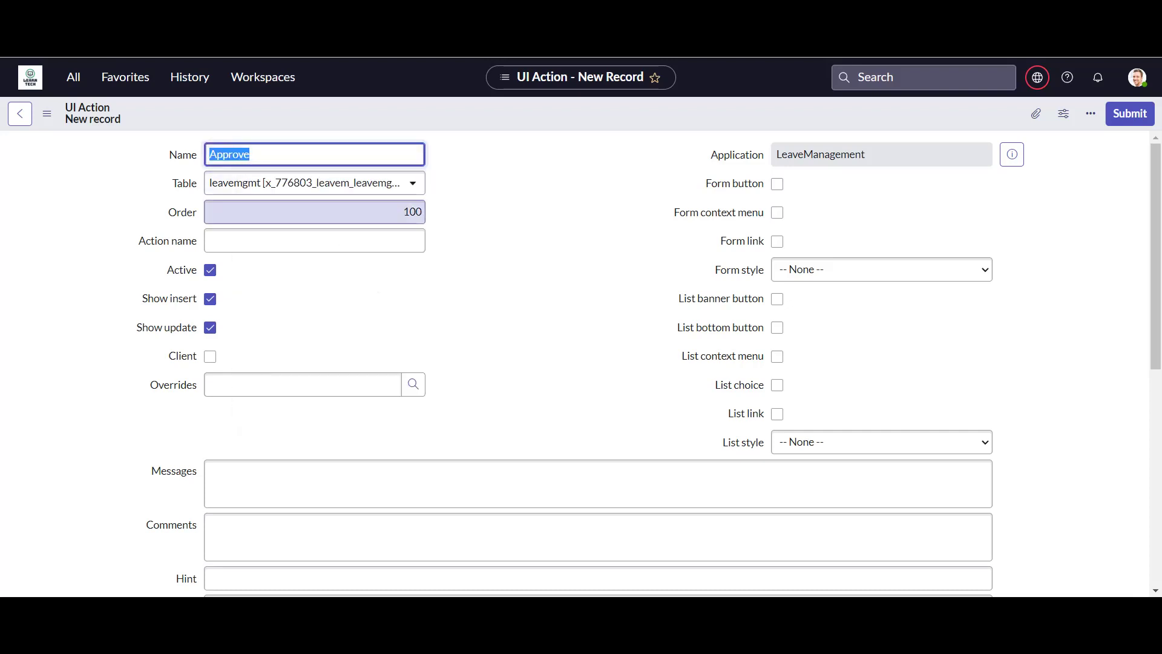
pyautogui.press('Tab')
pyautogui.press('Tab')
pyautogui.press('Tab')
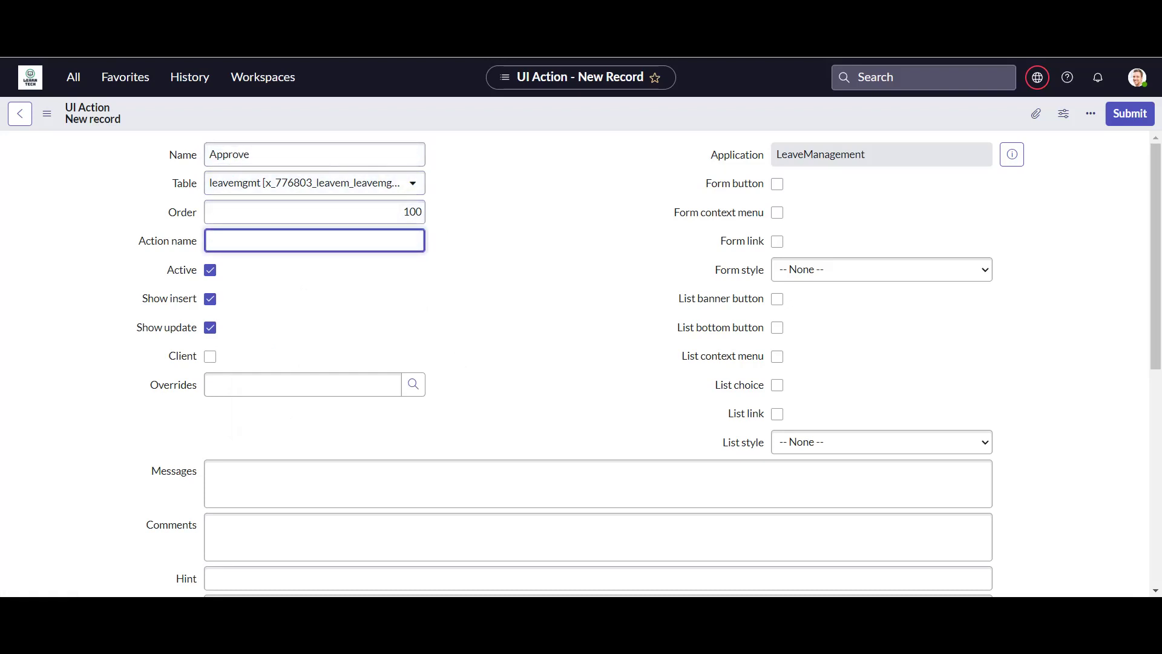
pyautogui.hotkey('ctrl', 'v')
# Keep the UI Action active, disable Show insert, and enable Form button.
pyautogui.press('Tab')
pyautogui.press('space')
pyautogui.press('space')
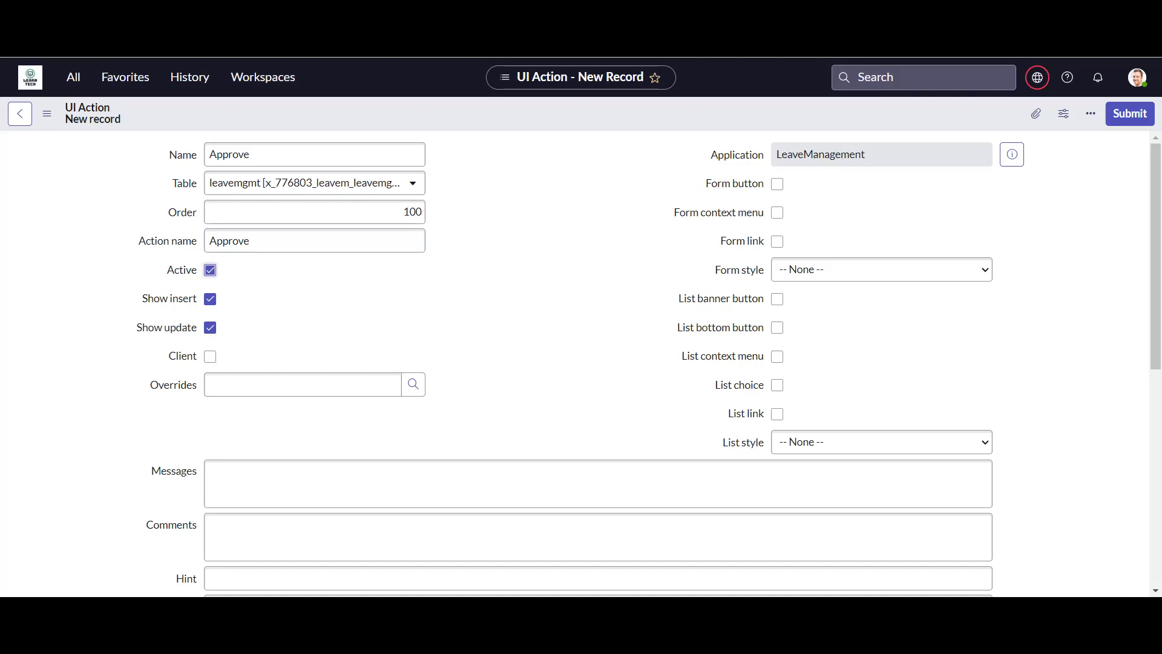
pyautogui.press('Tab')
pyautogui.press('space')
pyautogui.scroll(-2, 210, 284)
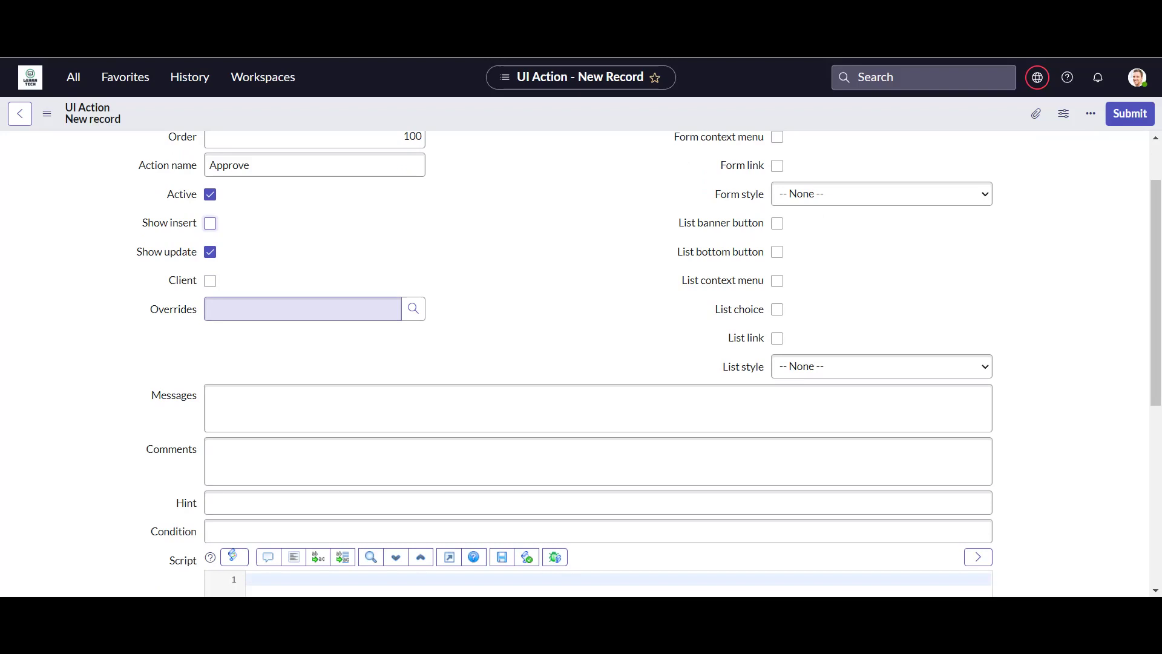
pyautogui.scroll(2, 649, 363)
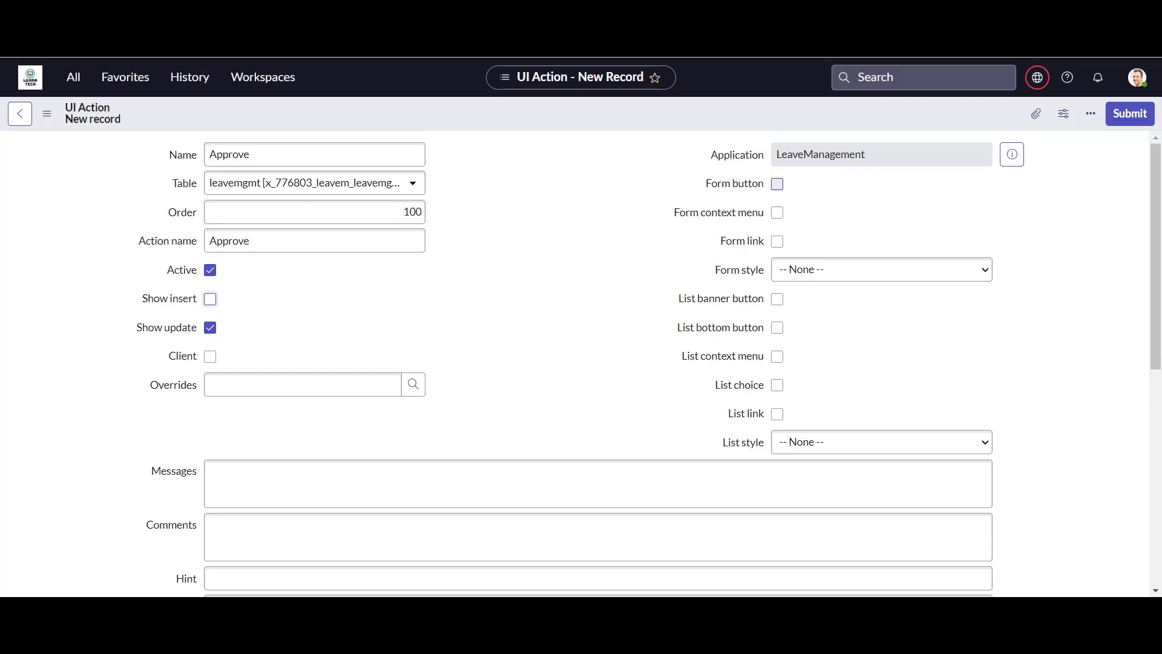
pyautogui.click(777, 184)
pyautogui.rightClick(535, 121)
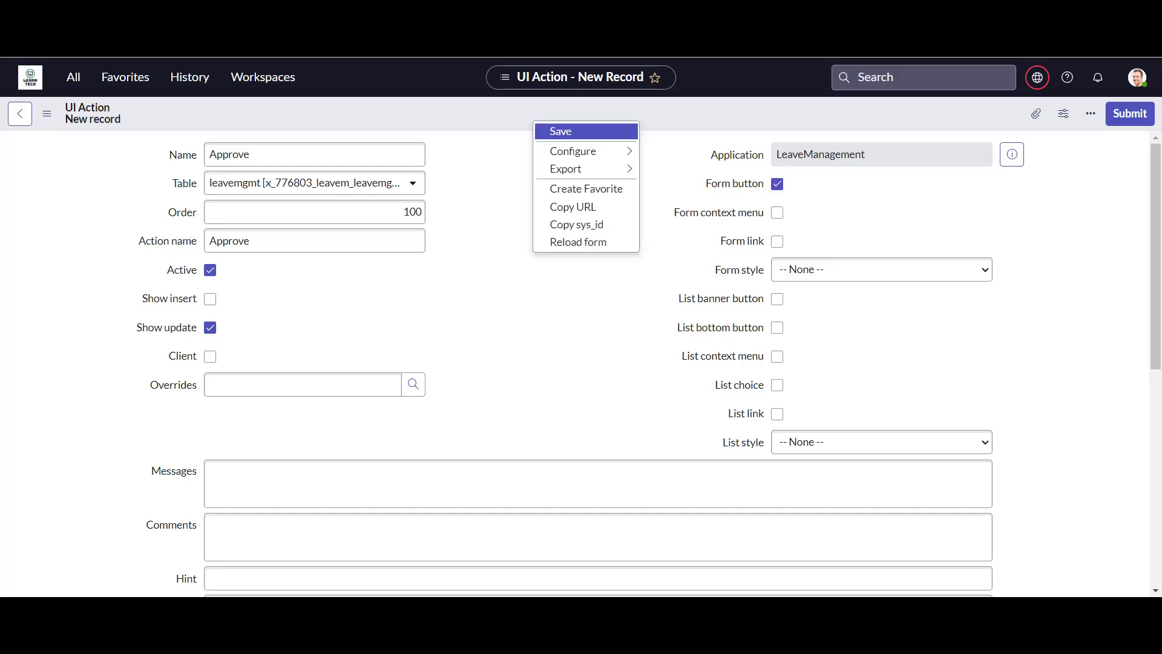
pyautogui.press('Escape')
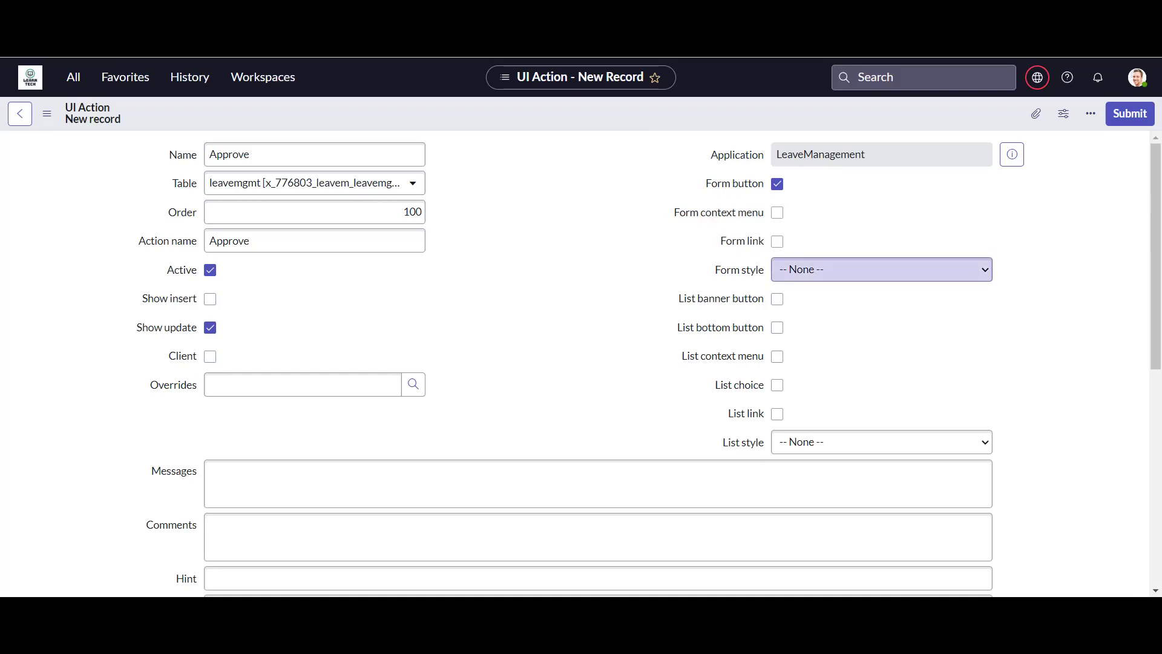
pyautogui.click(881, 269)
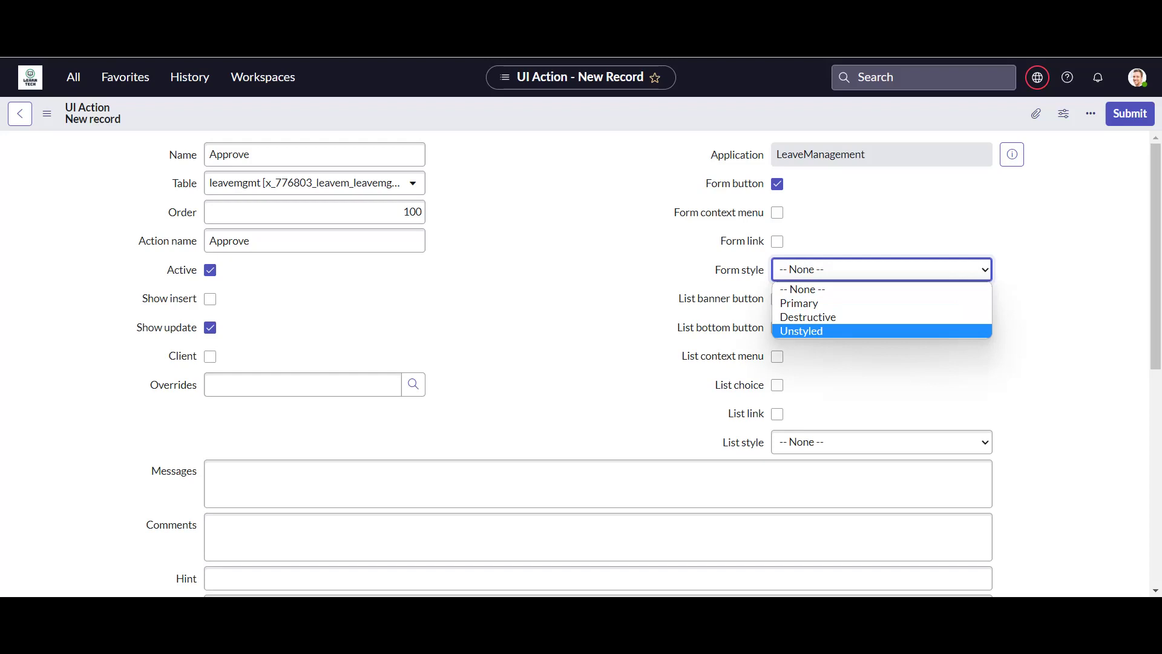
pyautogui.press('Escape')
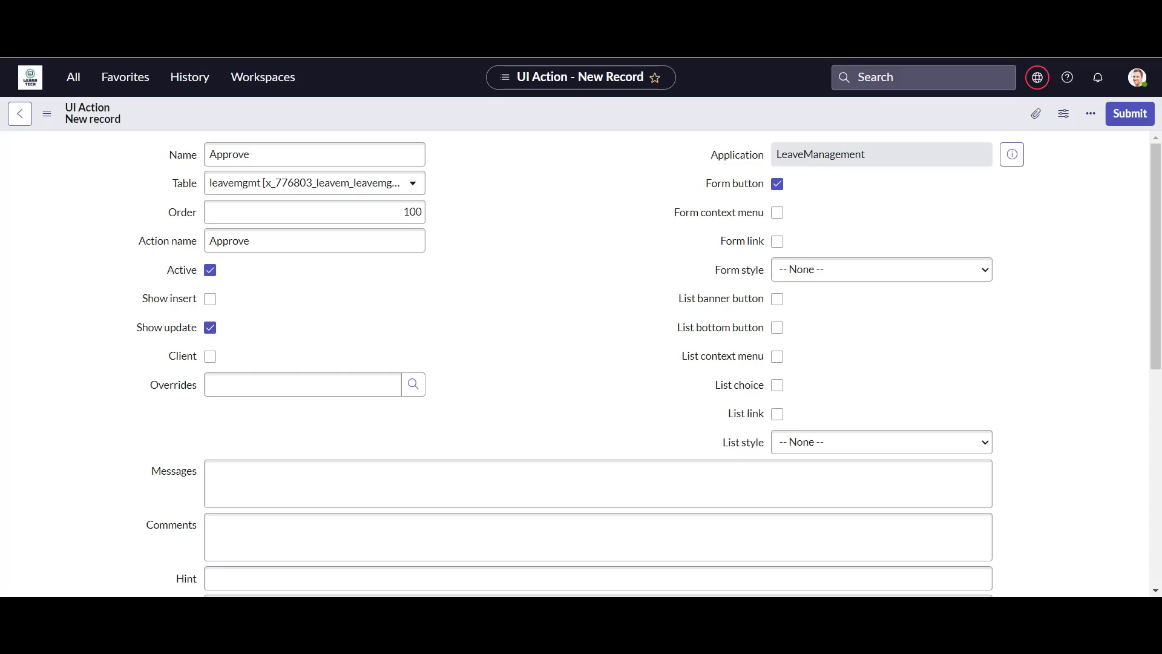
# Check the Approval Status field's properties in the leavemgmt form design for use in the UI Action condition.
pyautogui.scroll(-1, 649, 363)
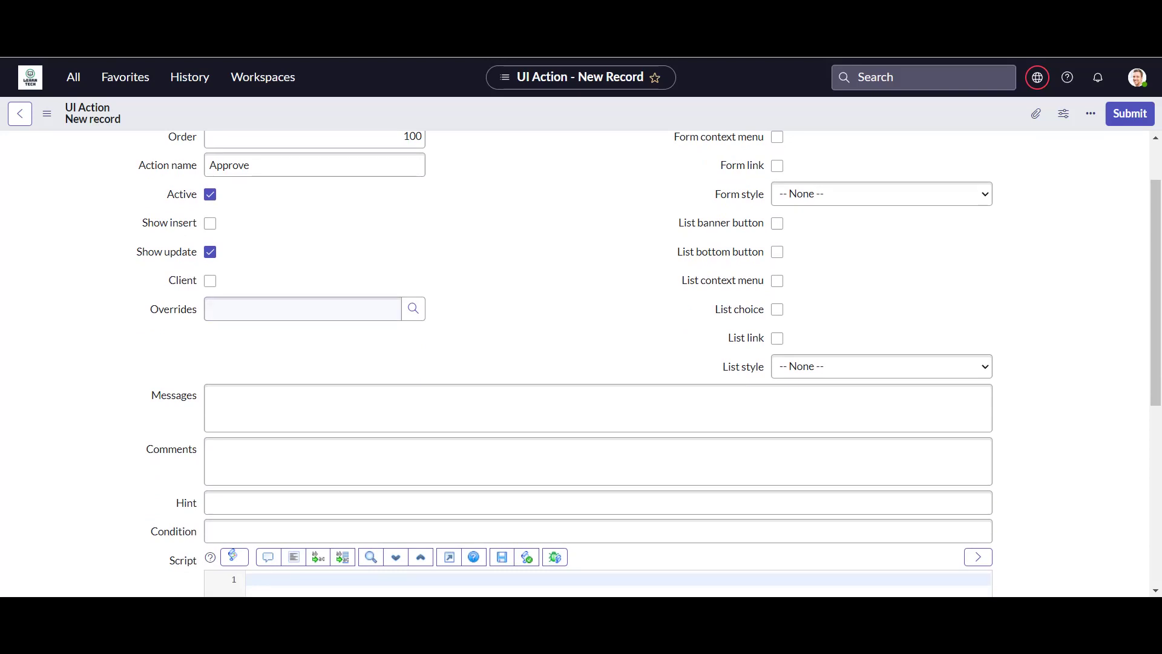
pyautogui.scroll(-3, 649, 321)
pyautogui.scroll(2, 598, 363)
pyautogui.scroll(-2, 598, 363)
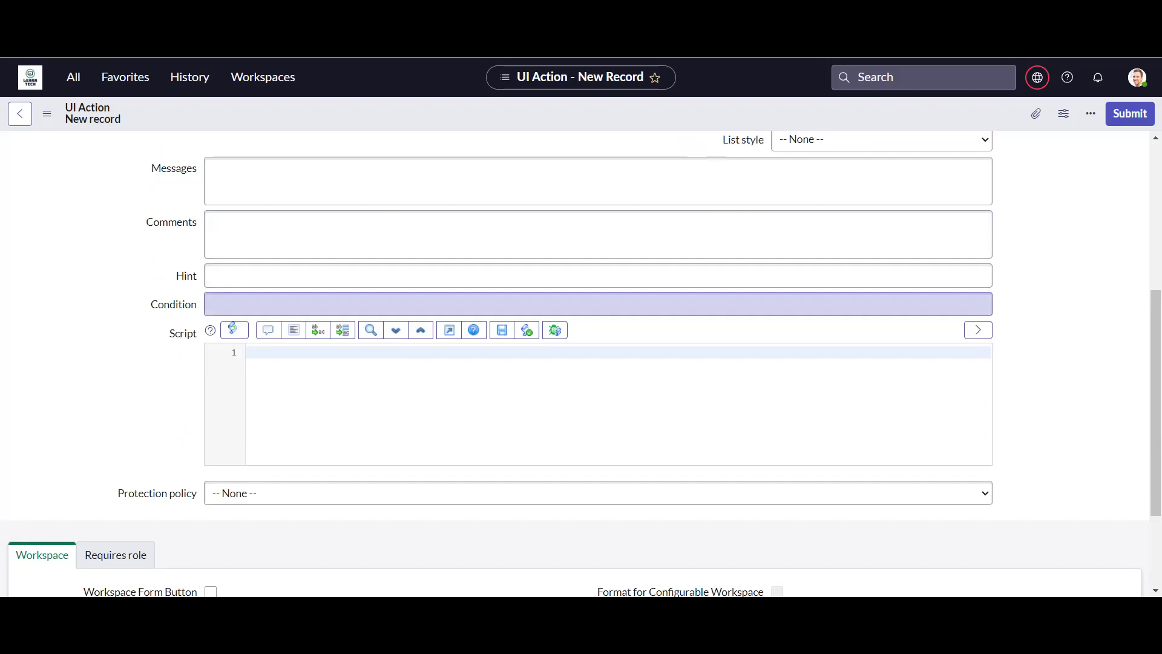
pyautogui.scroll(2, 598, 363)
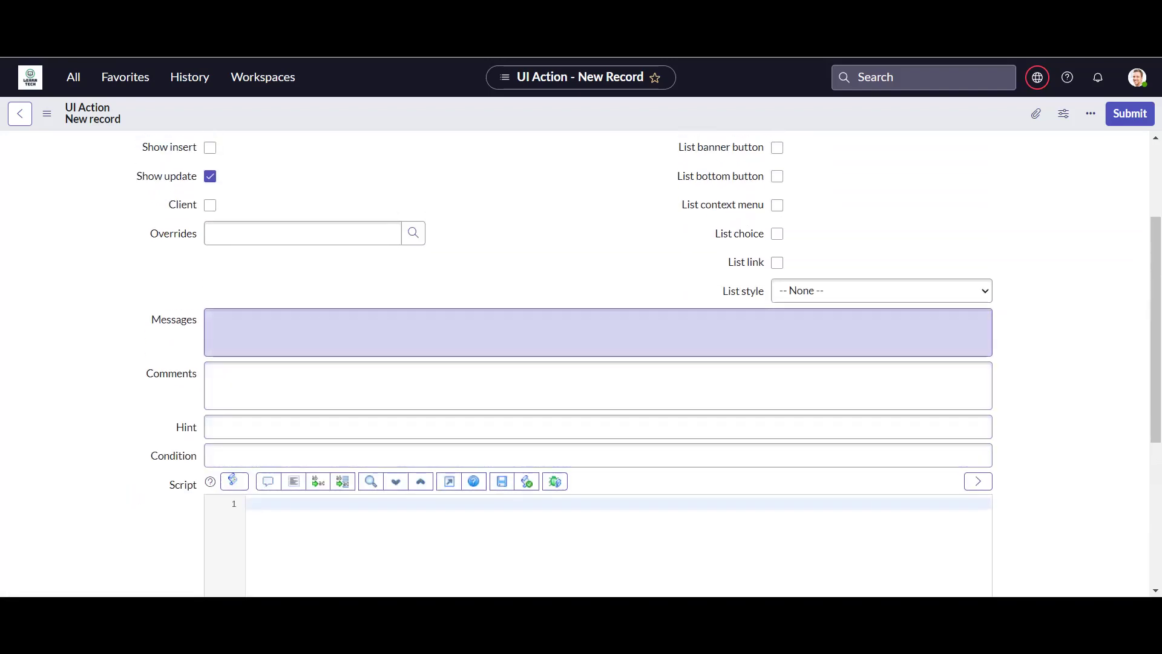
pyautogui.scroll(-2, 599, 363)
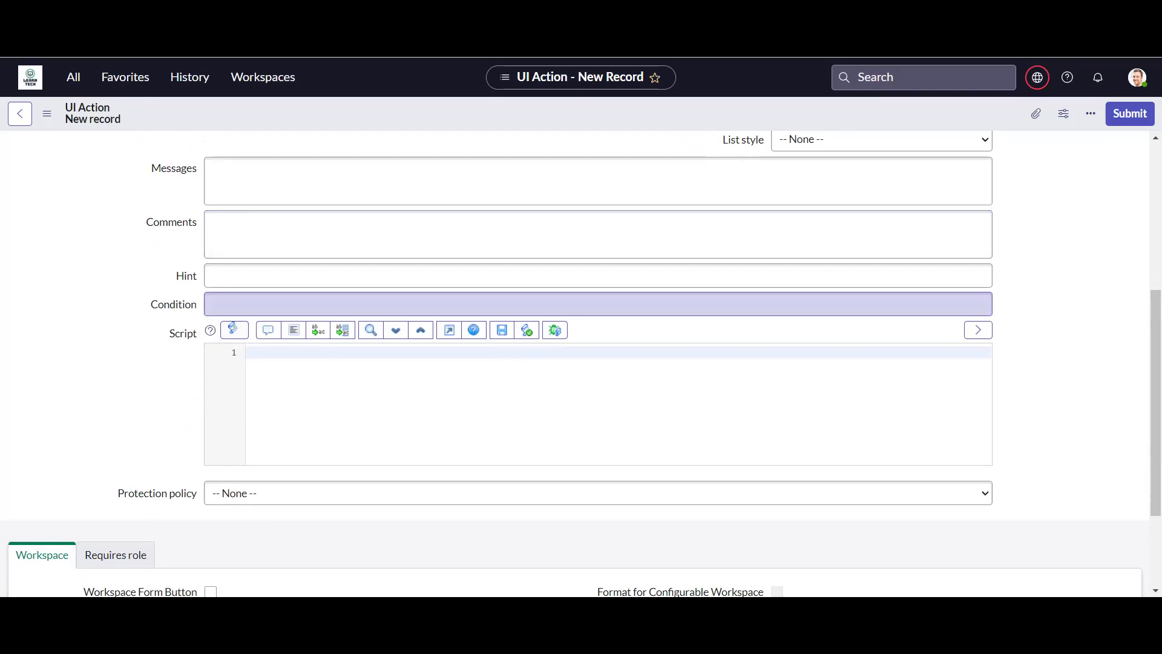
pyautogui.click(210, 304)
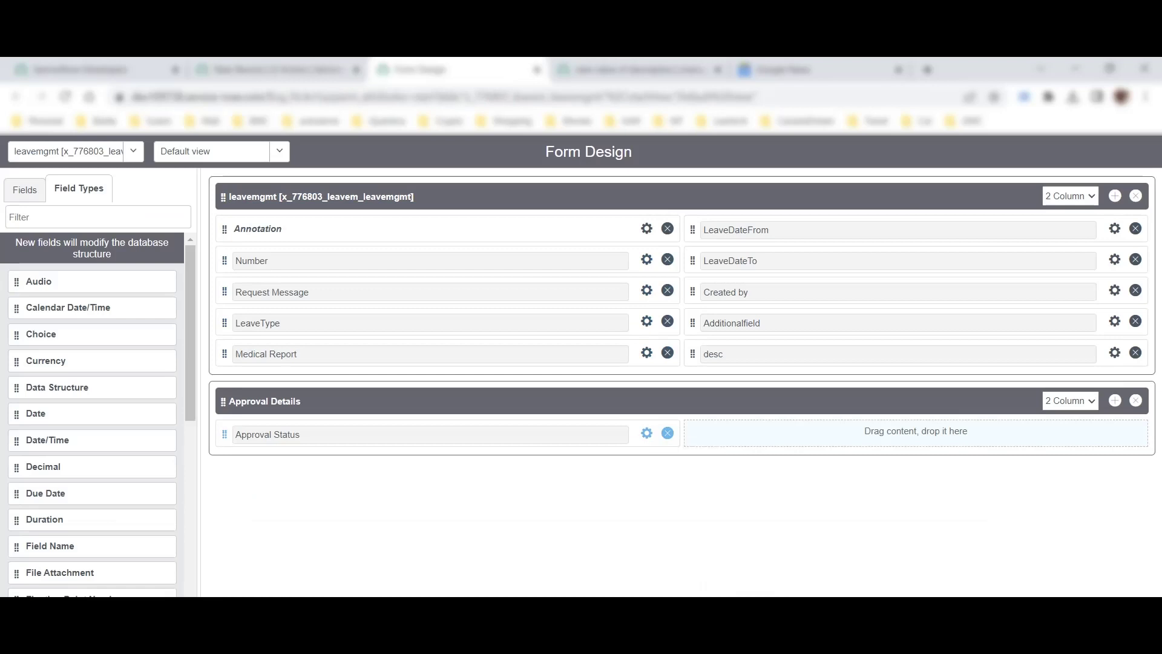
pyautogui.click(647, 433)
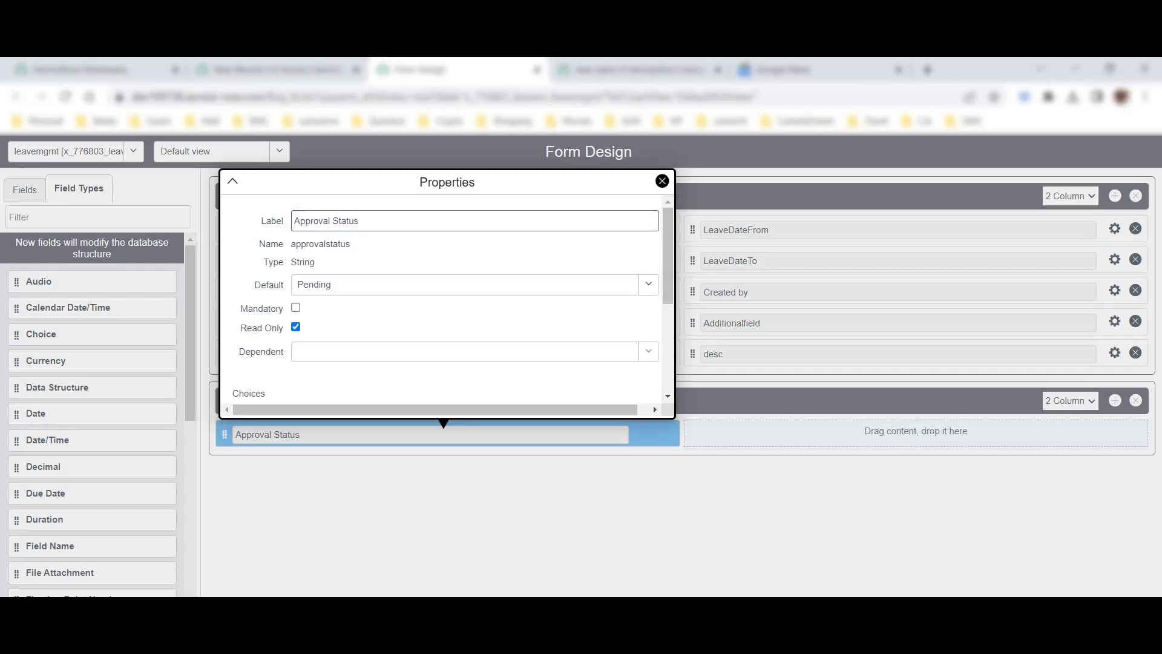
pyautogui.press('Escape')
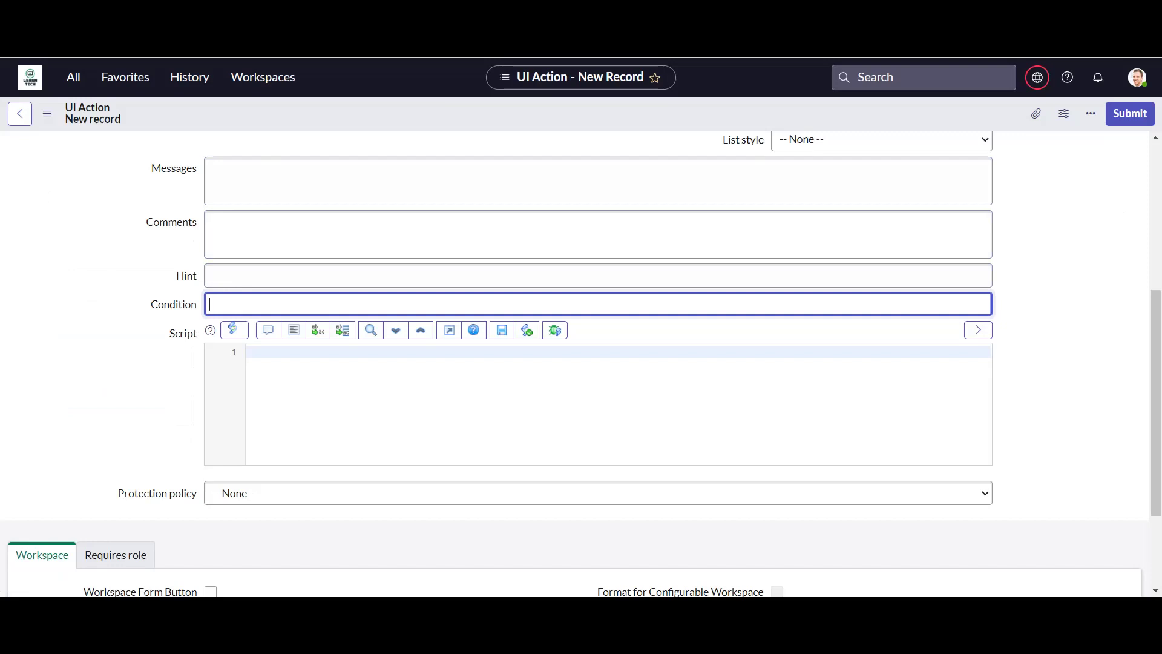
# Set the UI Action's condition to current.approvalstatus=='pending'.
pyautogui.write('c')
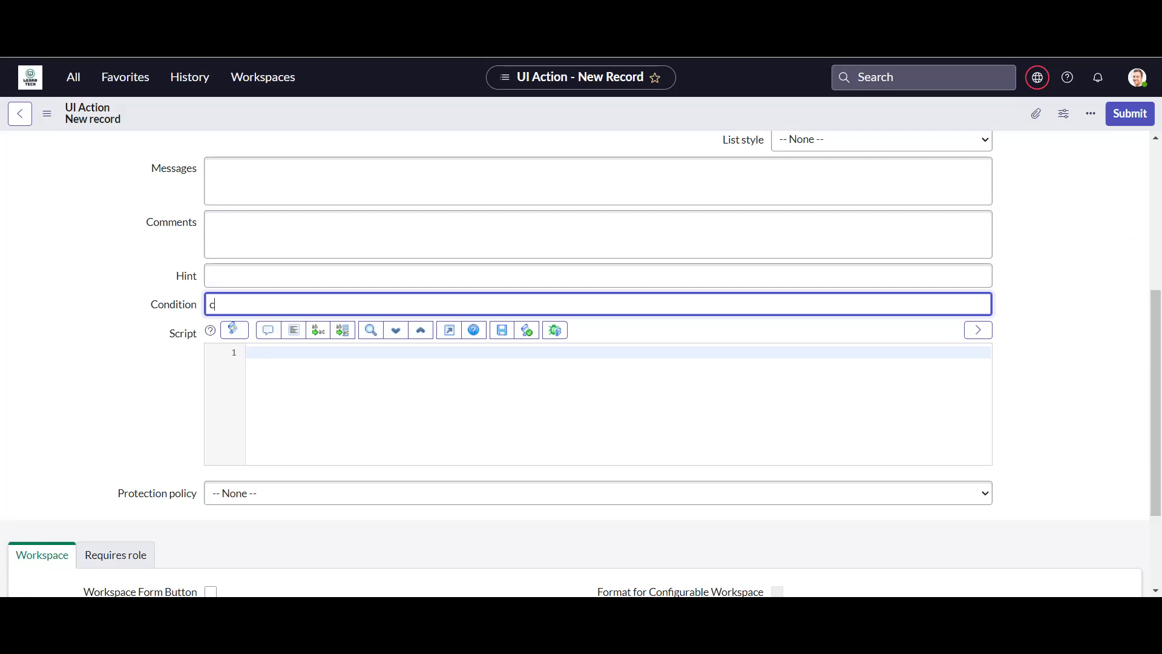
pyautogui.write('urrent.approvalst')
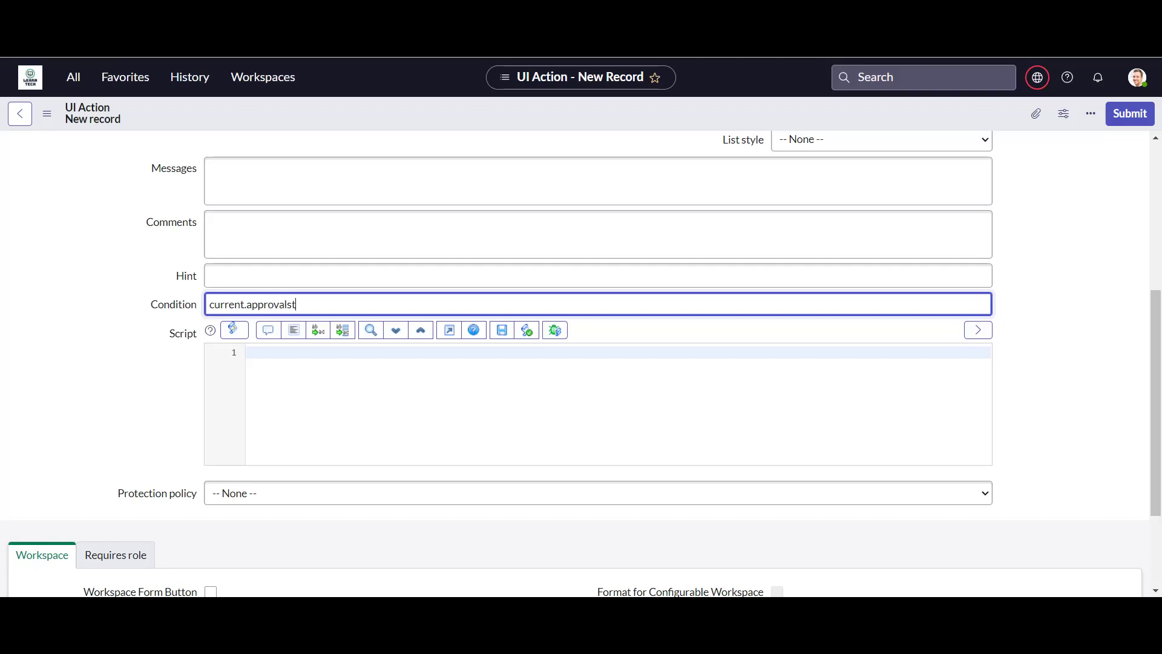
pyautogui.write("atus==''pending")
pyautogui.press('Right')
# Write the script current.approvalstatus=='approved'; followed by current.update(); on a second line, and submit the UI Action.
pyautogui.click(248, 352)
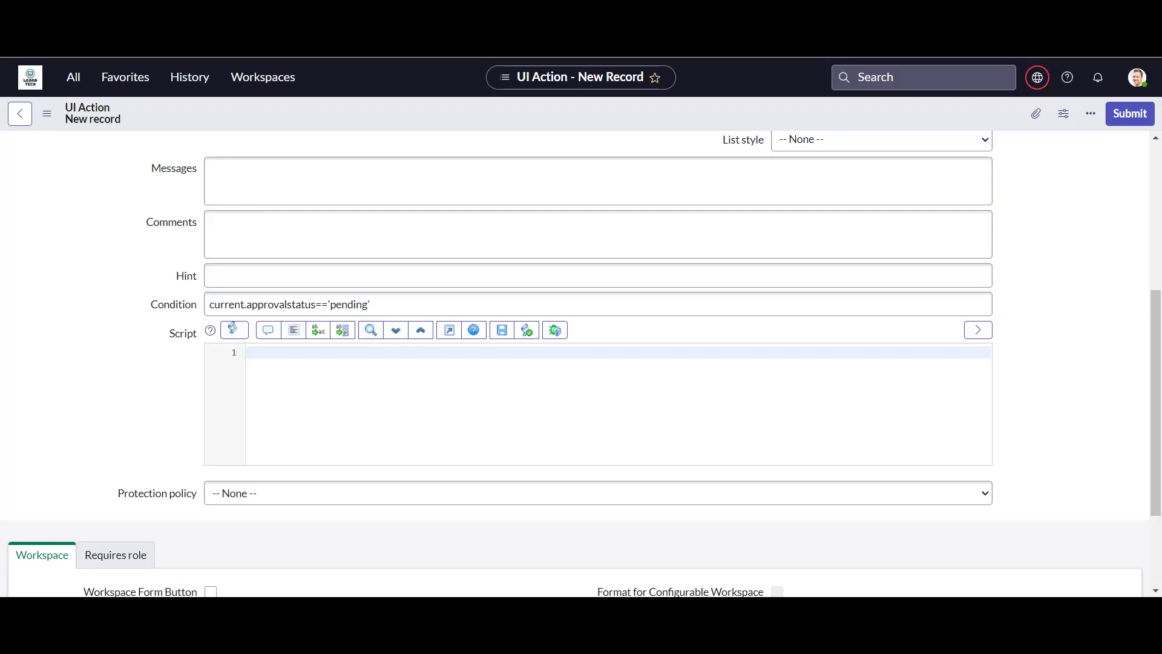
pyautogui.write('current.')
pyautogui.doubleClick(281, 304)
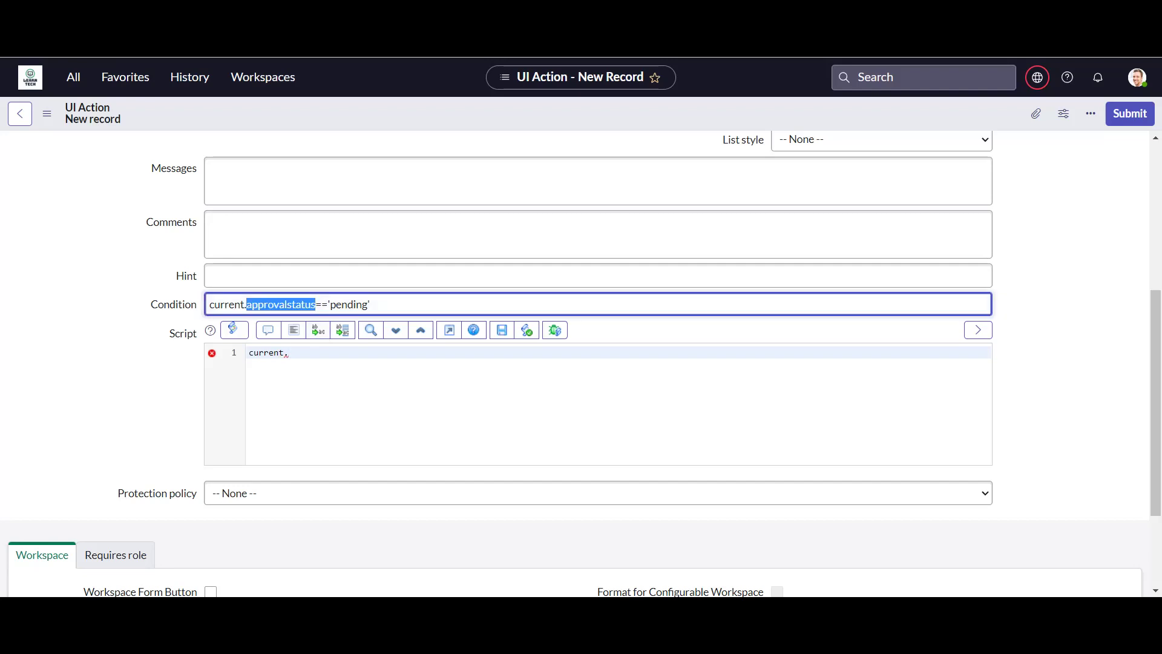
pyautogui.click(289, 353)
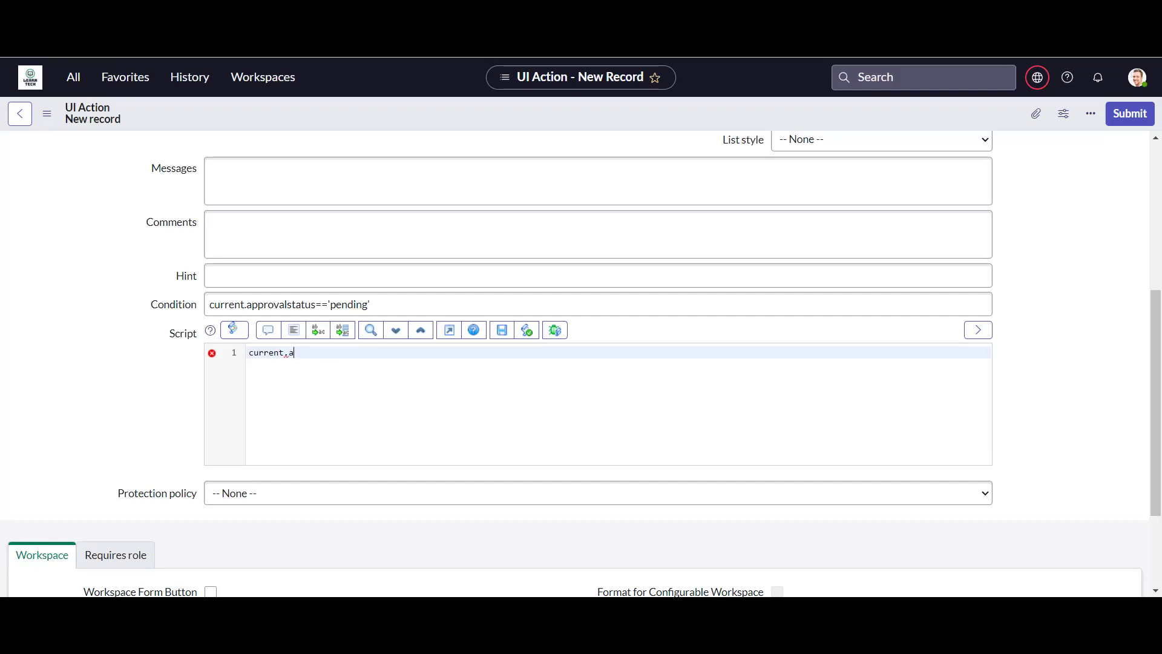
pyautogui.write("pprovalstatus=='approved';")
pyautogui.press('Return')
pyautogui.write('current')
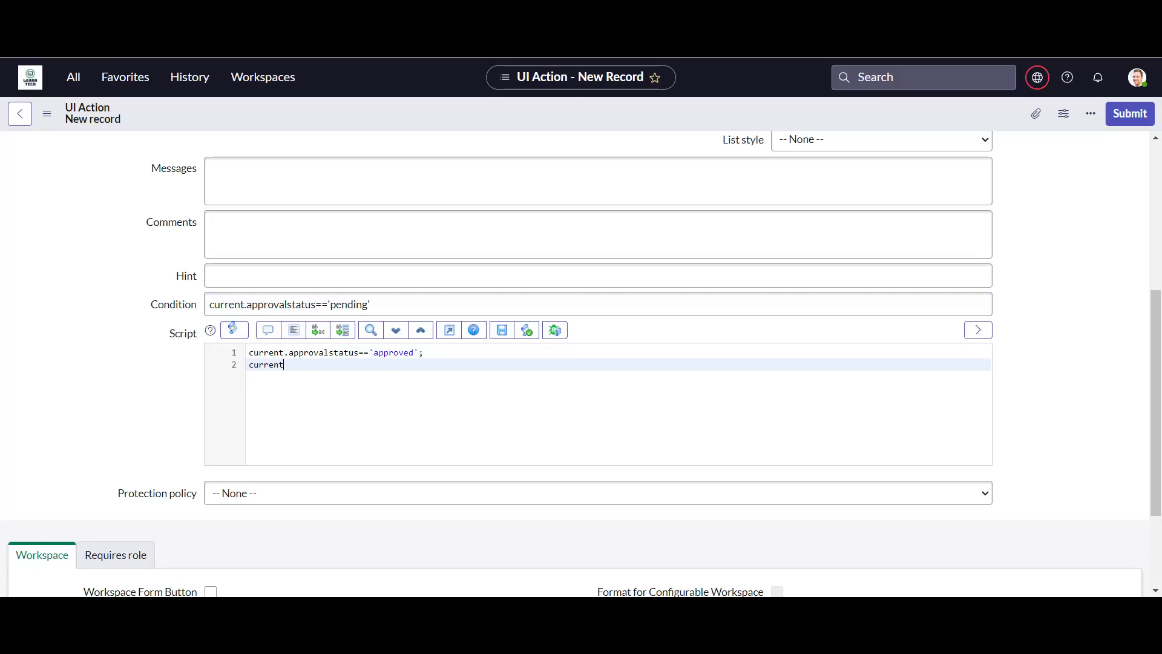
pyautogui.write('.update();')
pyautogui.click(1130, 113)
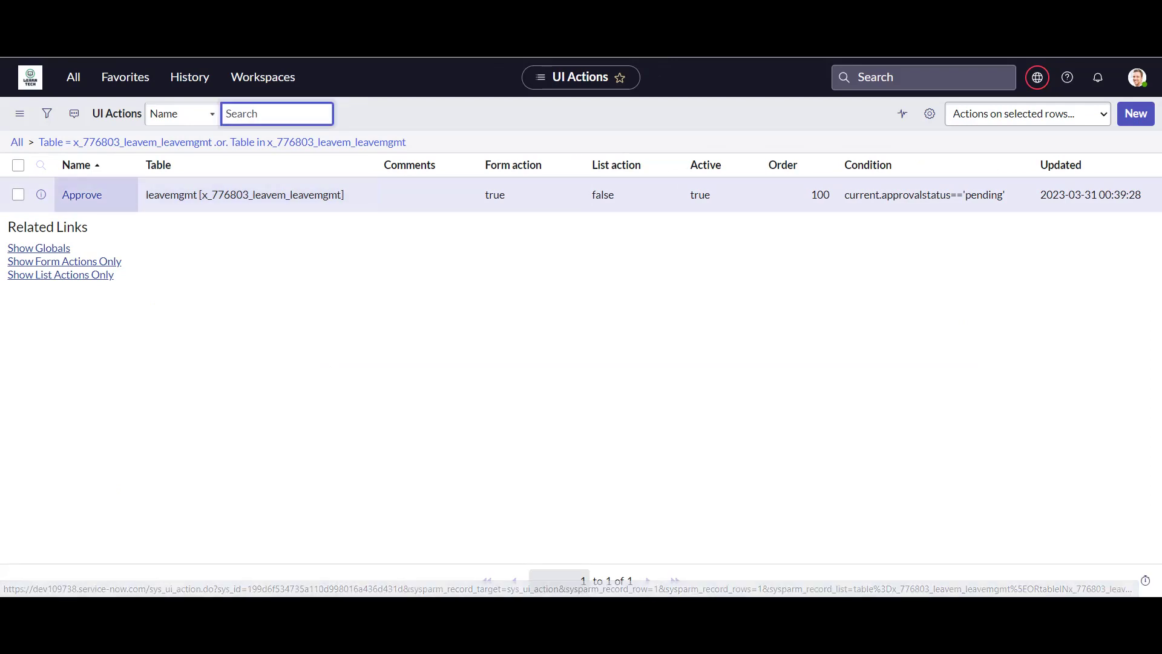
# Open leave record LEA0001123 from the LMS - Leaves favorite and try to approve it.
pyautogui.click(125, 77)
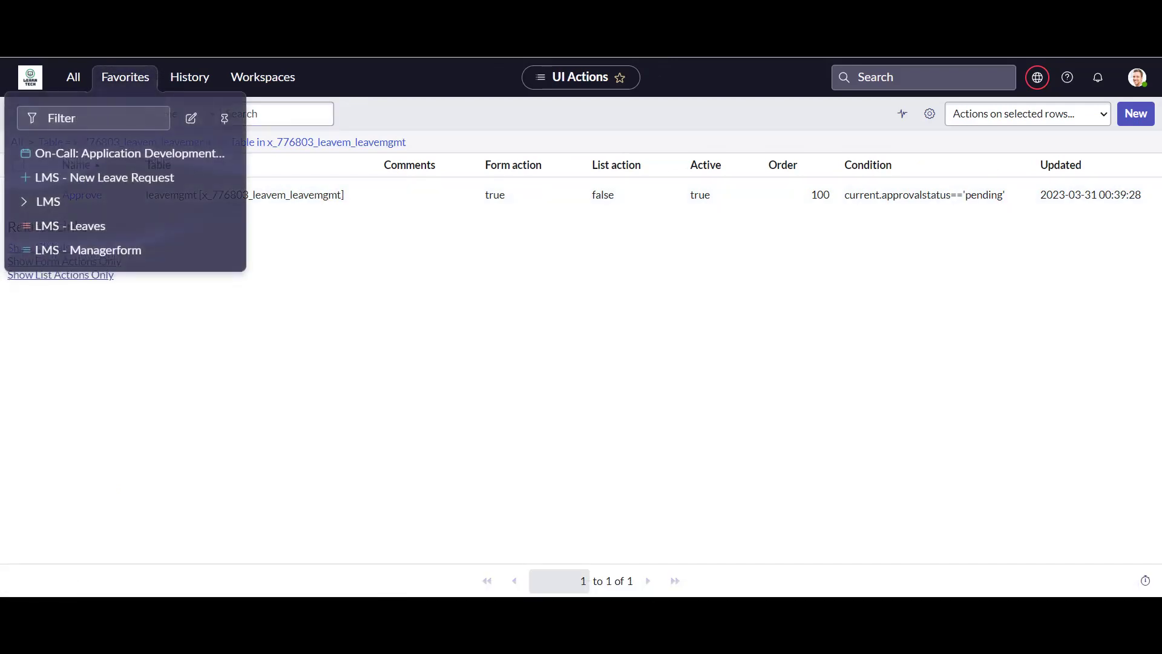
pyautogui.click(70, 225)
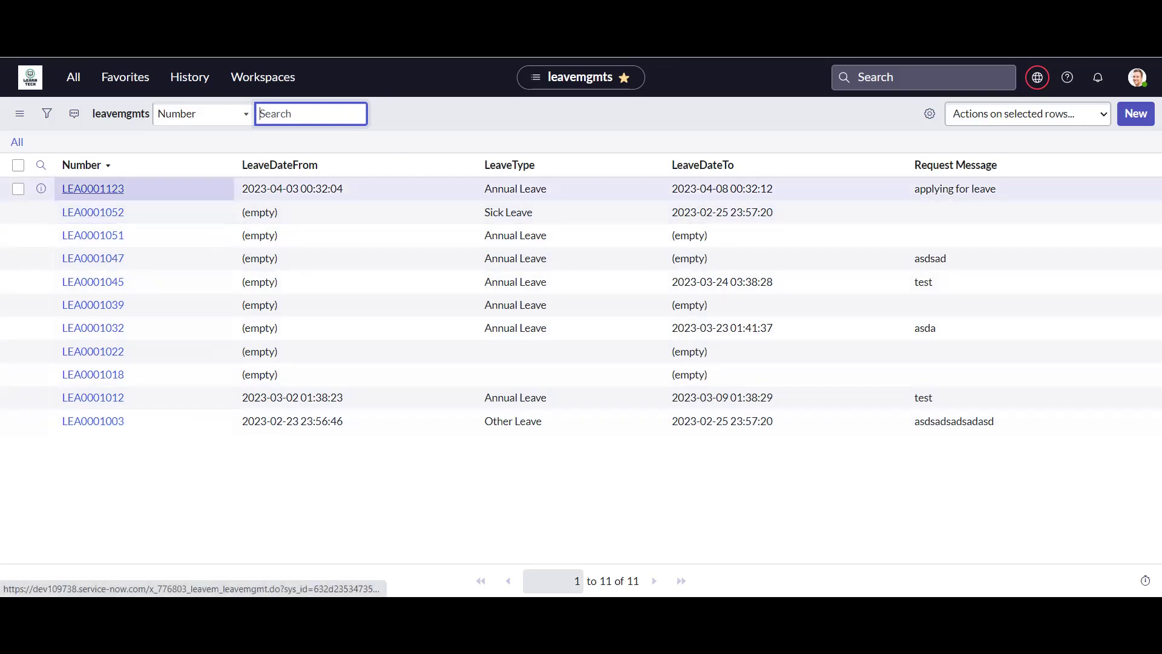
pyautogui.click(92, 188)
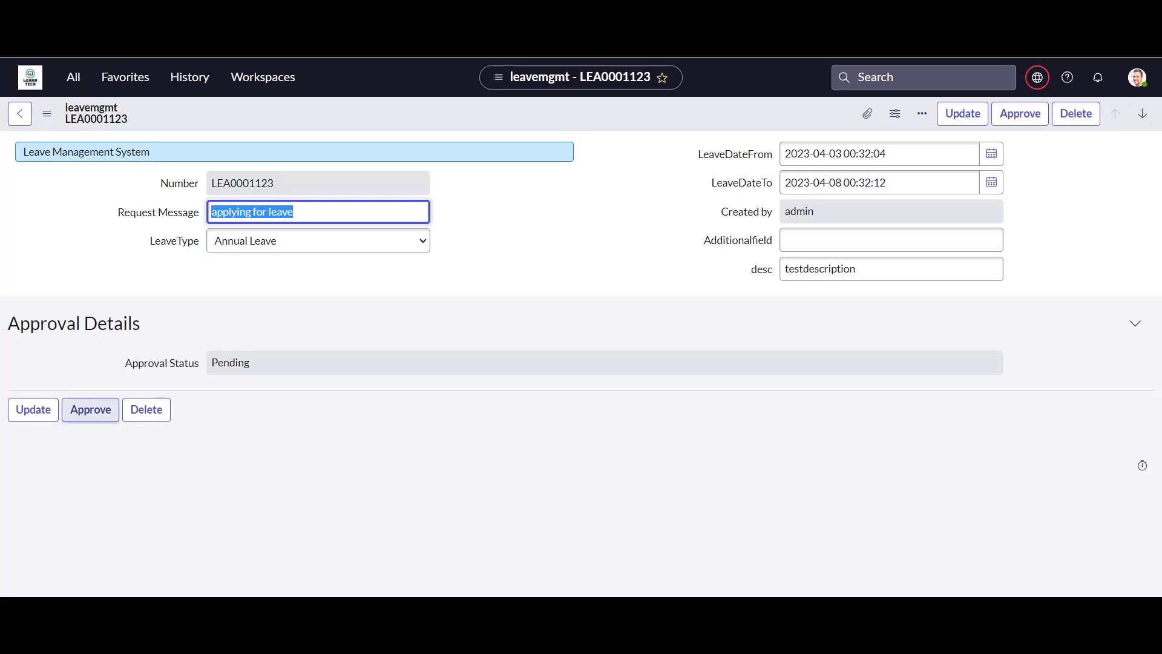
pyautogui.click(90, 409)
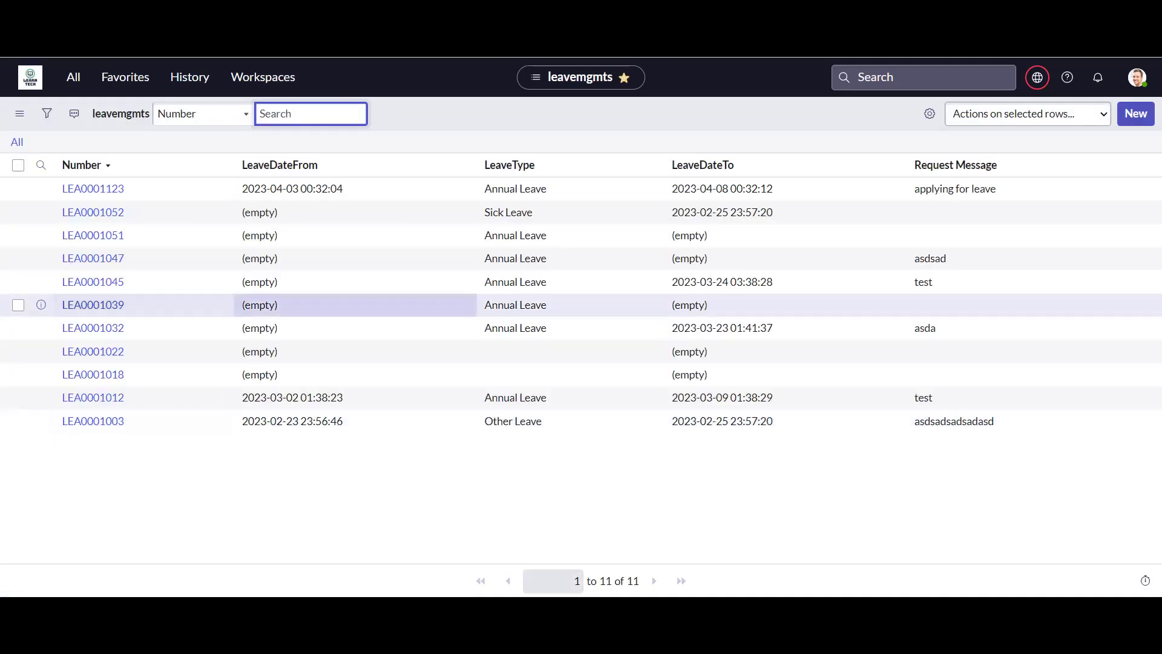
# Reopen leave record LEA0001123 and open its Approve UI Action from the form's UI Actions configuration.
pyautogui.click(92, 188)
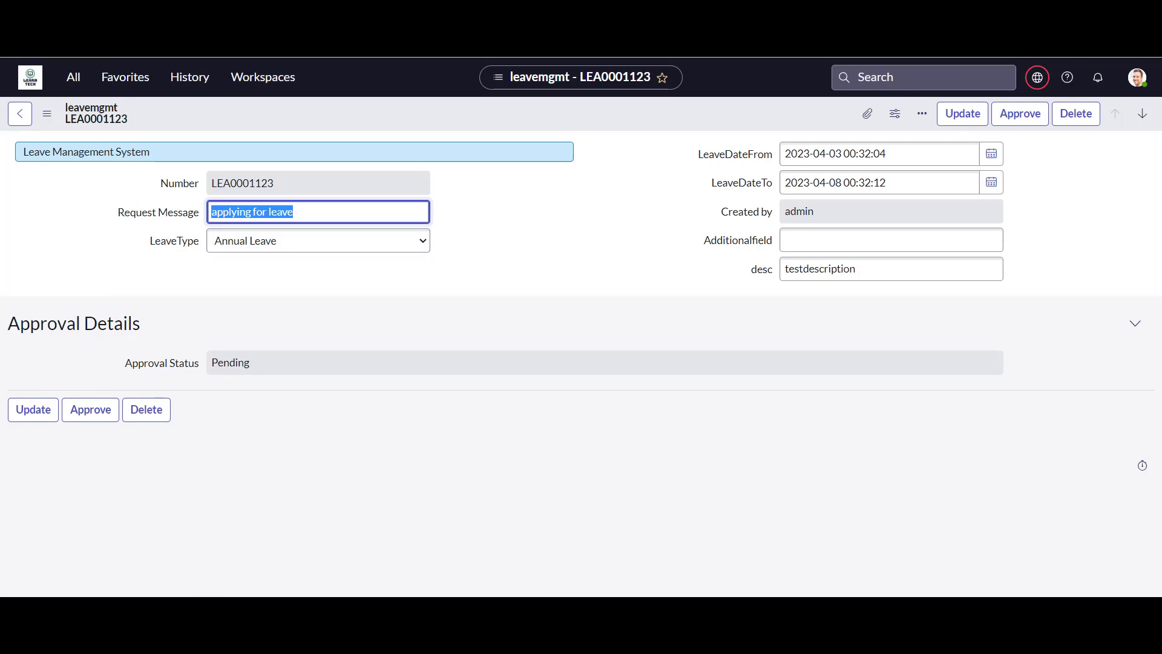
pyautogui.rightClick(251, 108)
pyautogui.moveTo(290, 173)
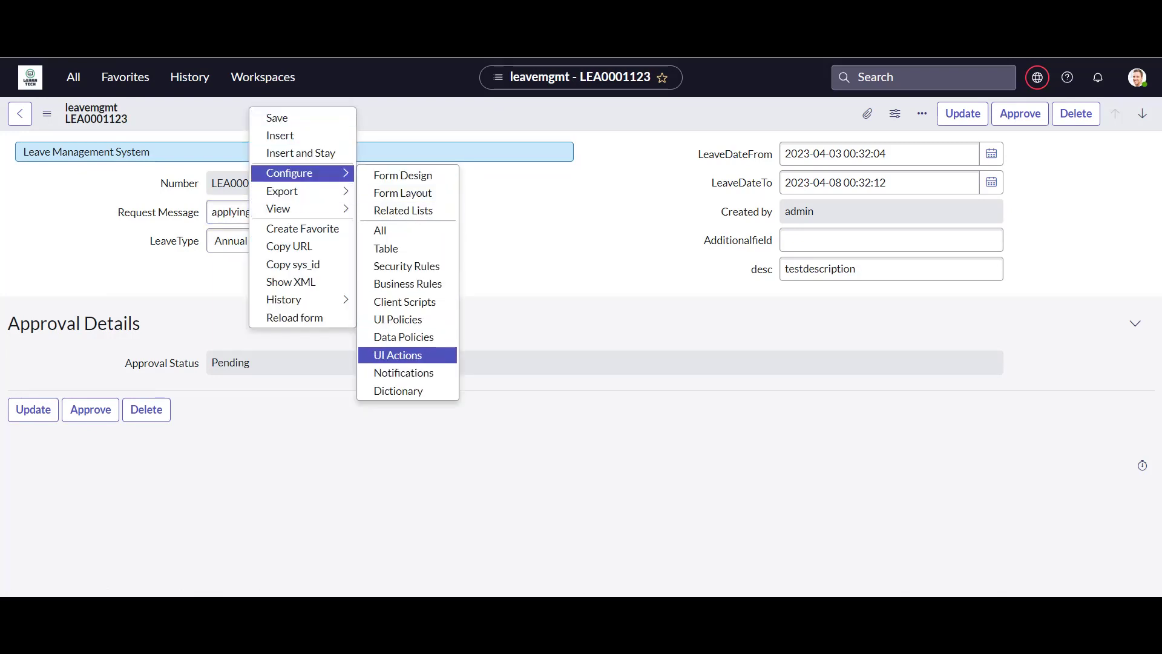
pyautogui.click(398, 355)
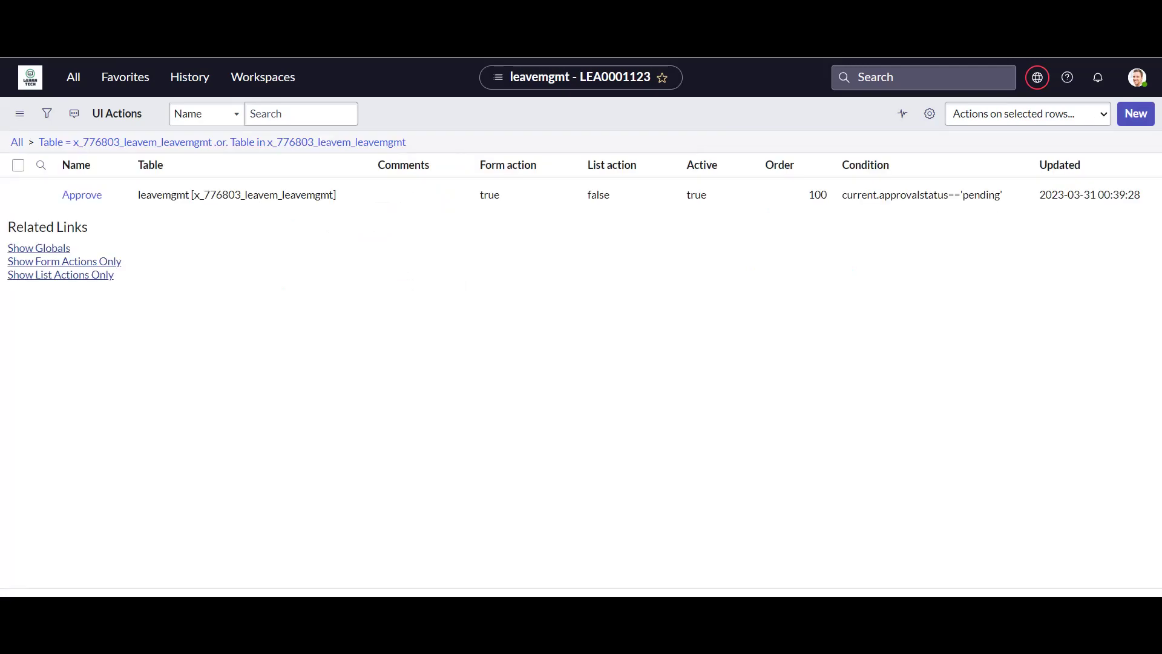
pyautogui.click(82, 194)
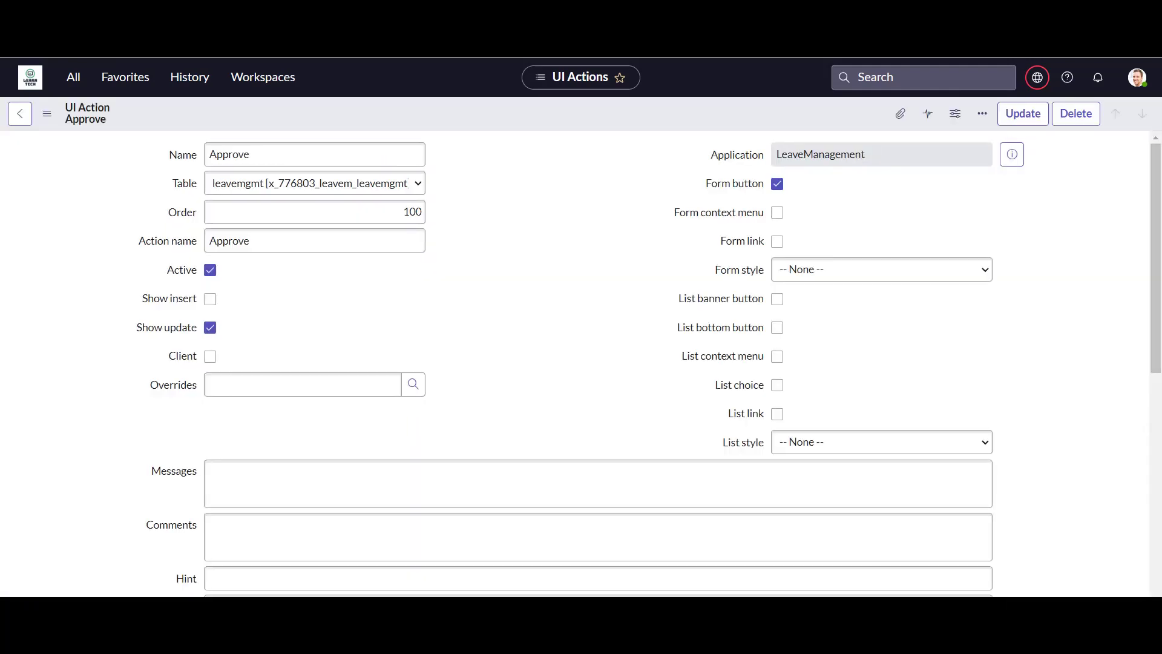
pyautogui.scroll(-10, 581, 363)
pyautogui.scroll(-1, 582, 363)
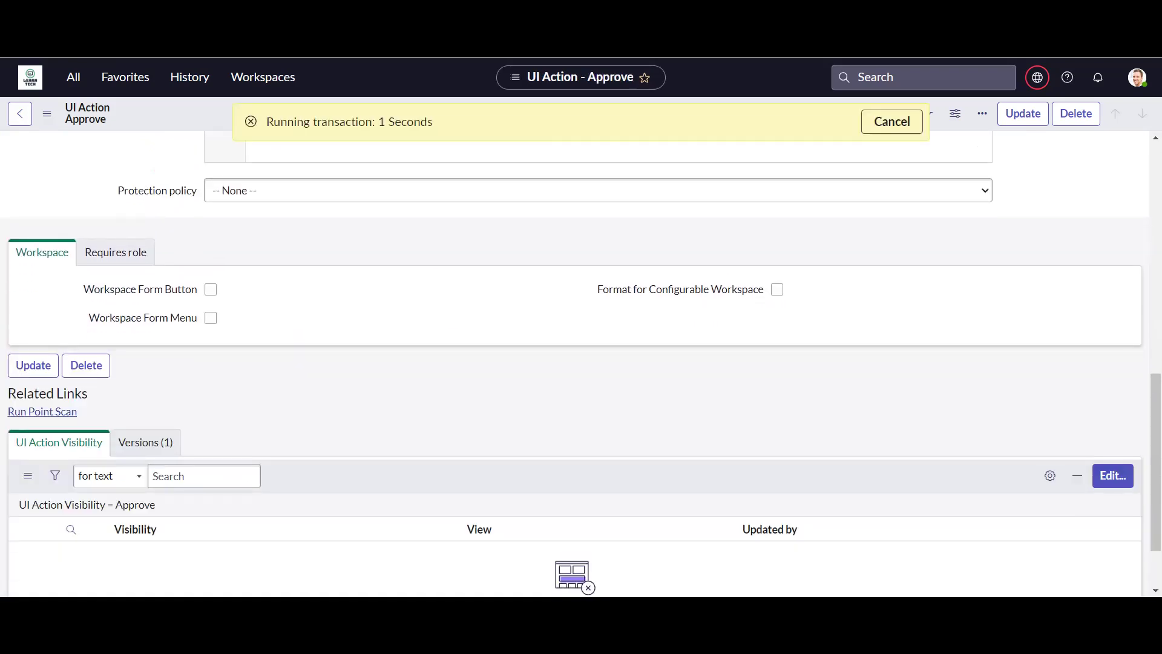
# Change the script's first line to the assignment current.approvalstatus ='approved'; with a single equals sign, and save the UI Action.
pyautogui.scroll(-2, 581, 363)
pyautogui.scroll(6, 581, 363)
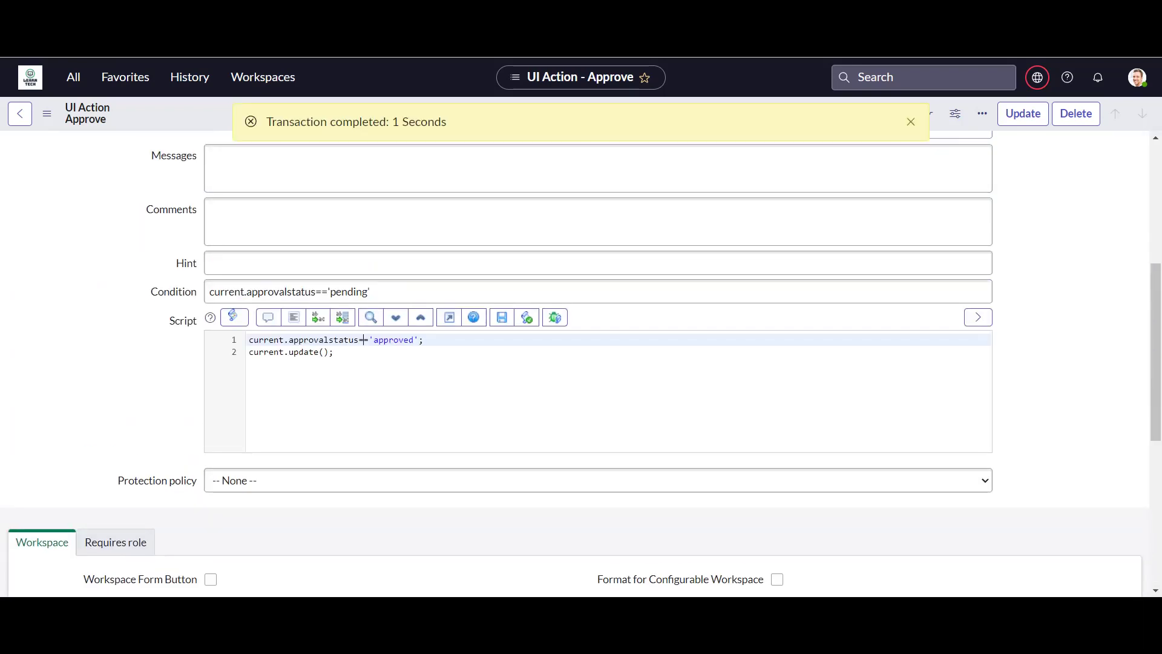
pyautogui.click(364, 340)
pyautogui.press('BackSpace')
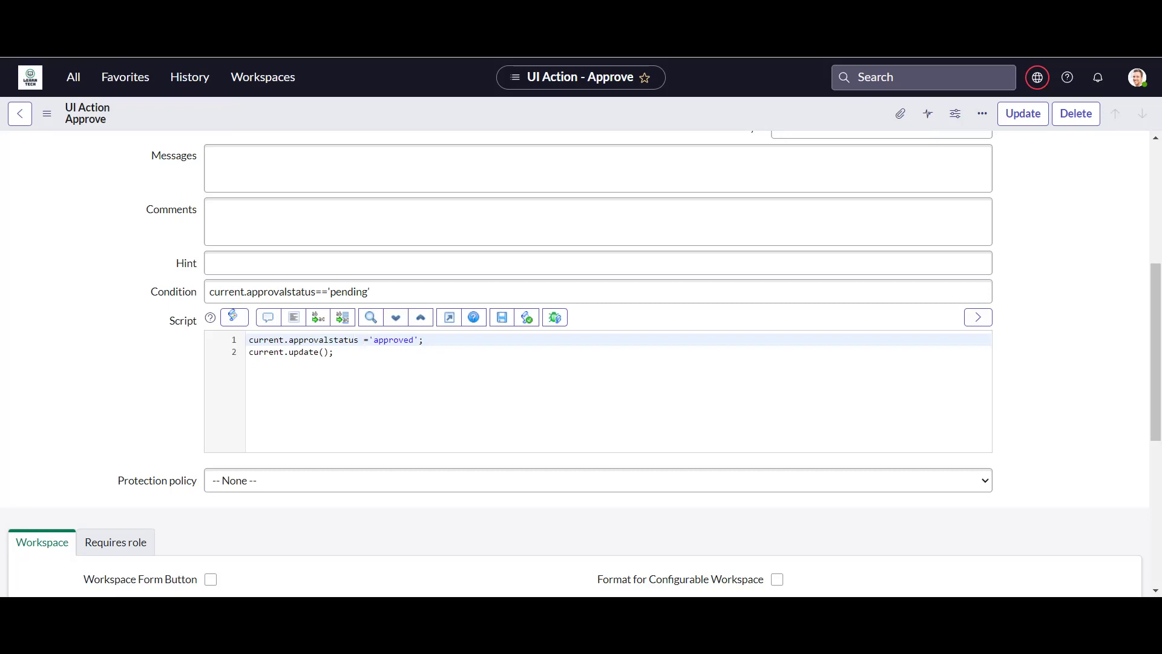
pyautogui.click(335, 352)
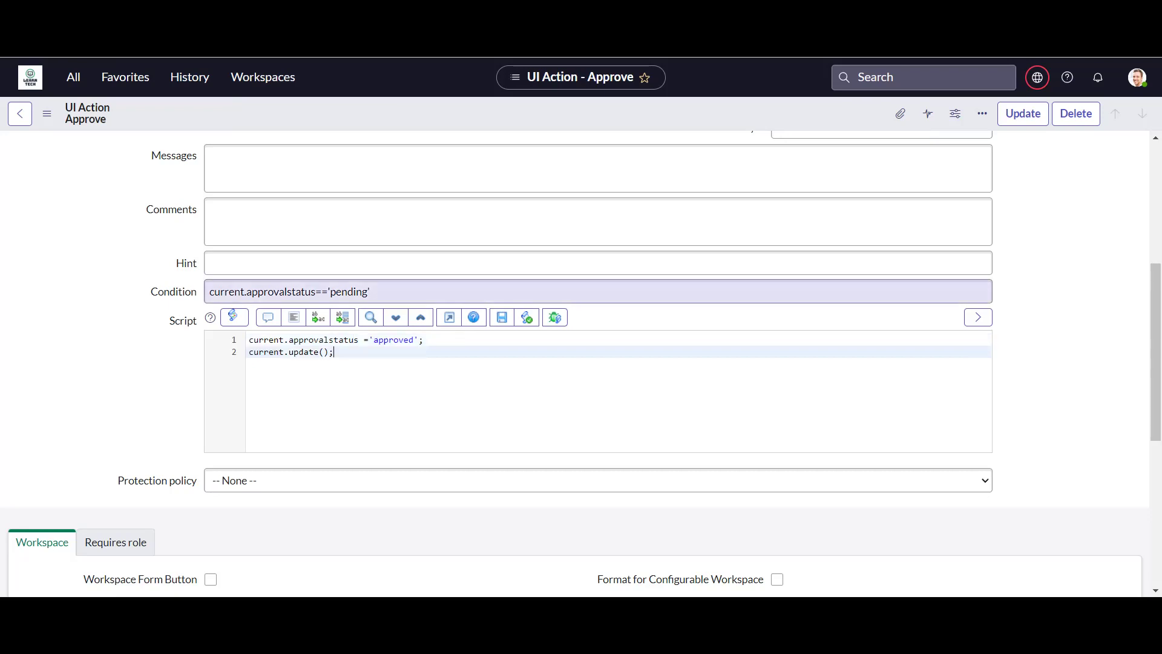
pyautogui.rightClick(439, 104)
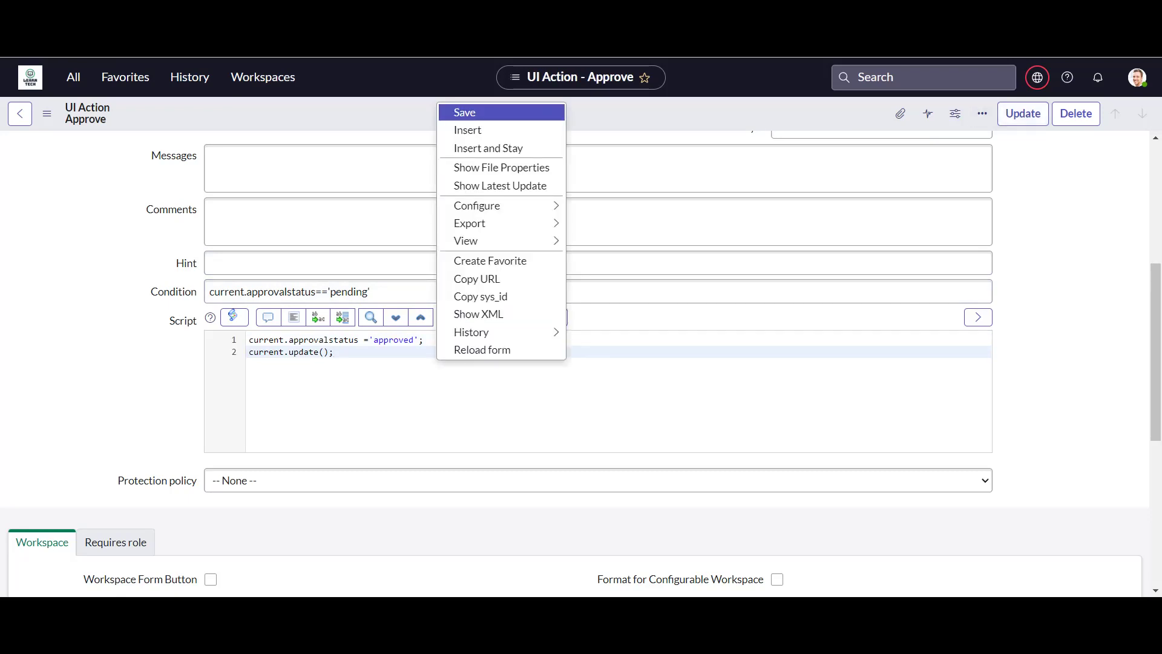
pyautogui.click(465, 113)
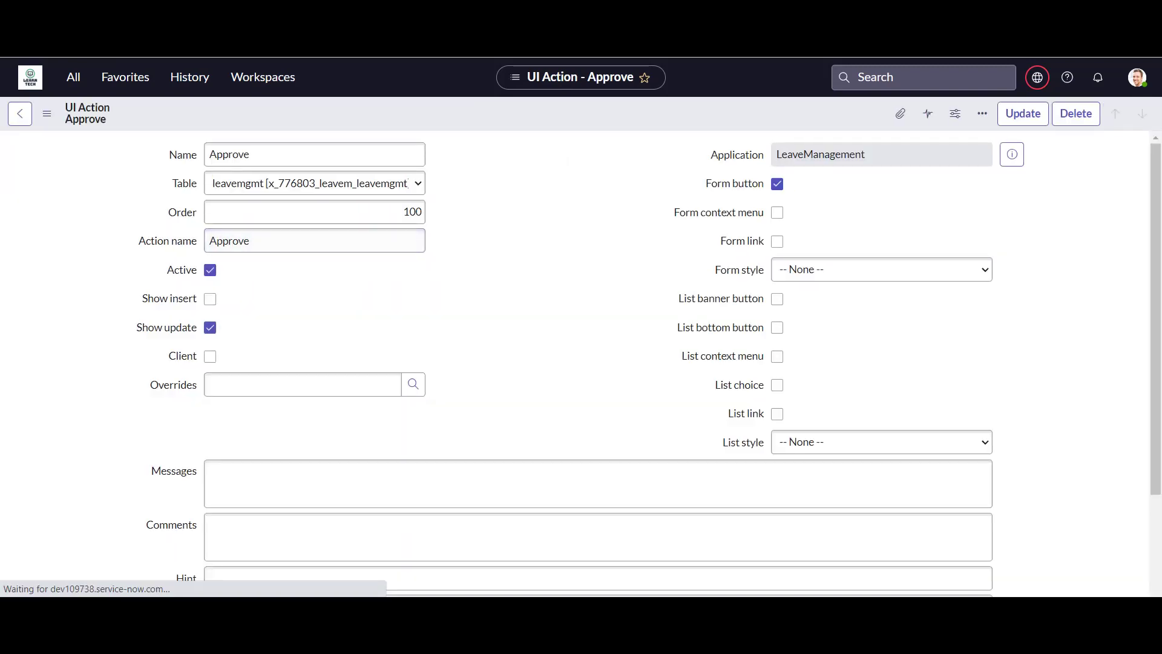
pyautogui.rightClick(434, 117)
pyautogui.press('Escape')
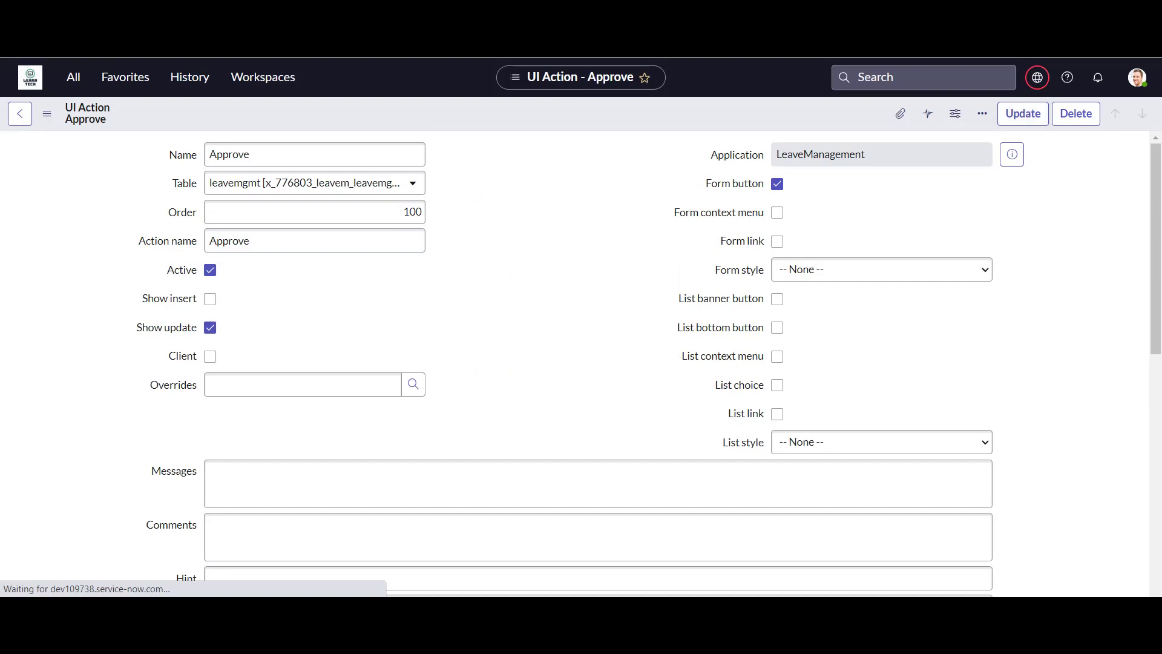
# Approve leave record LEA0001123 from the LMS - Leaves favorite, reopen it to check its approval status, and return to the leave list.
pyautogui.click(126, 77)
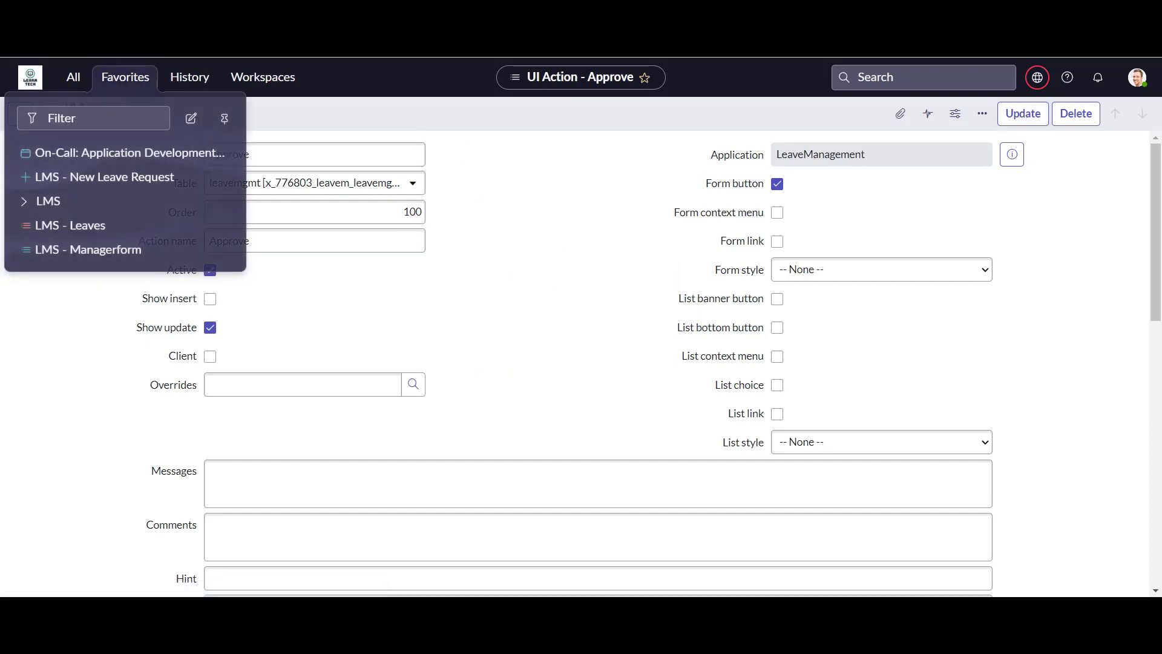
pyautogui.click(70, 226)
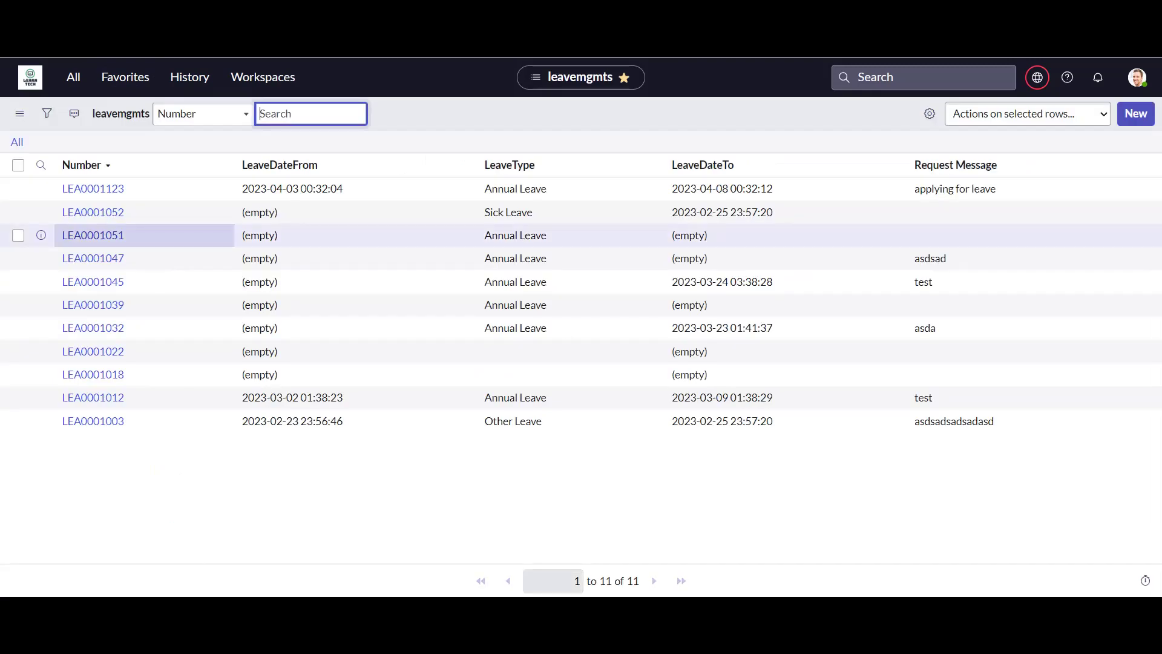
pyautogui.click(93, 188)
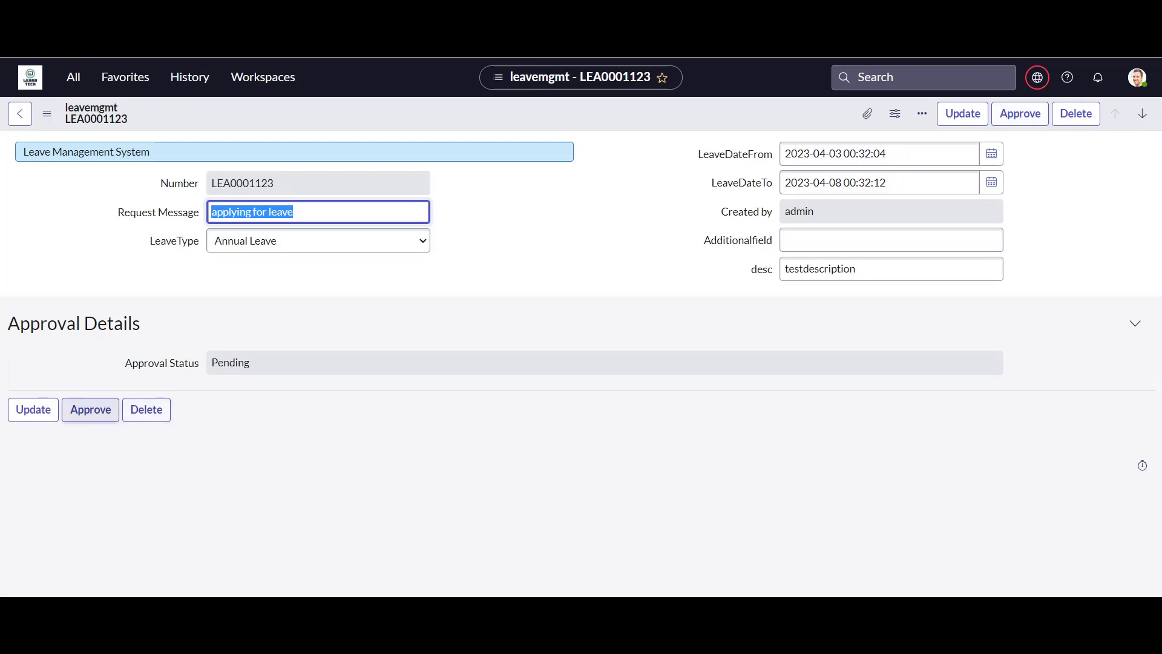
pyautogui.click(90, 409)
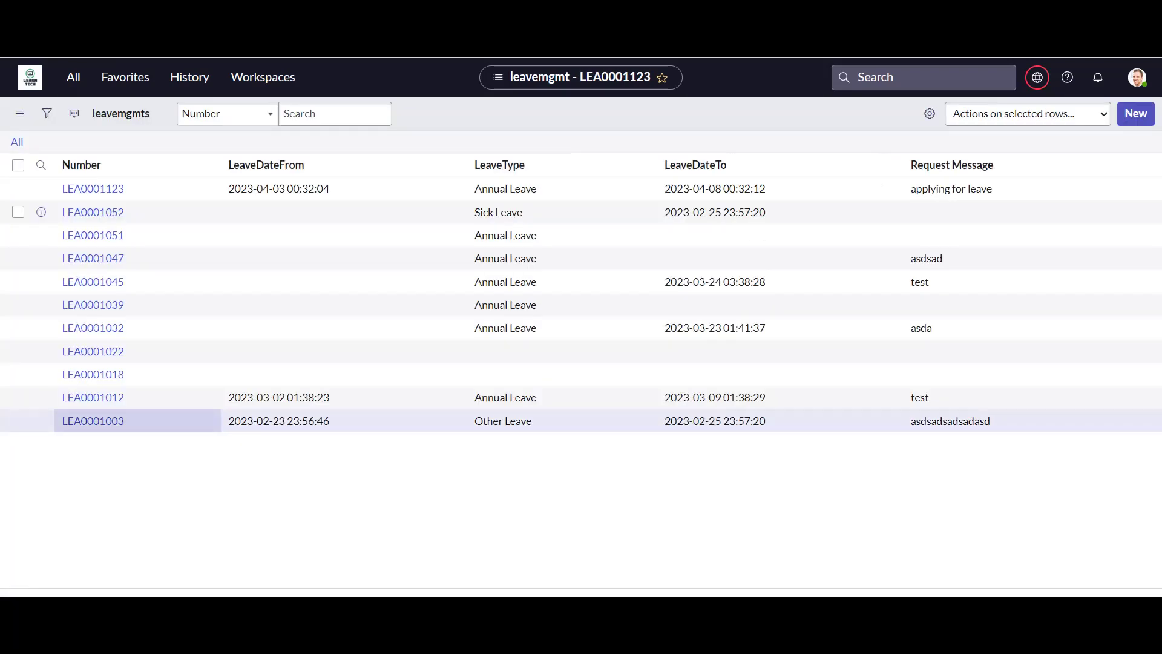
pyautogui.press('Return')
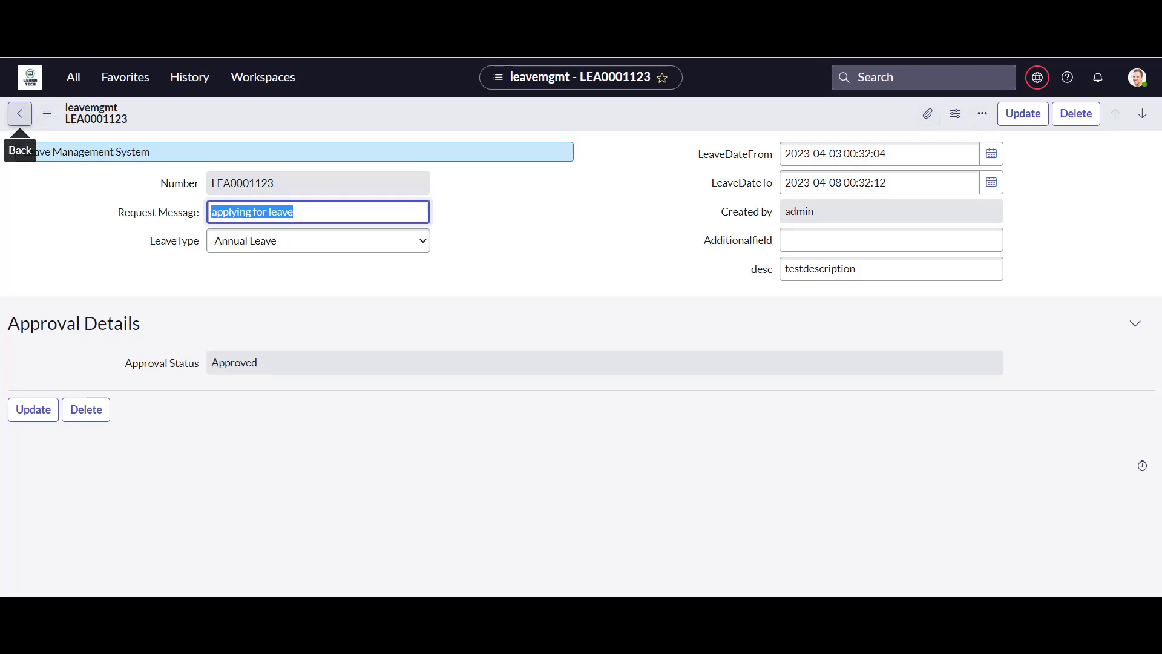
pyautogui.click(20, 114)
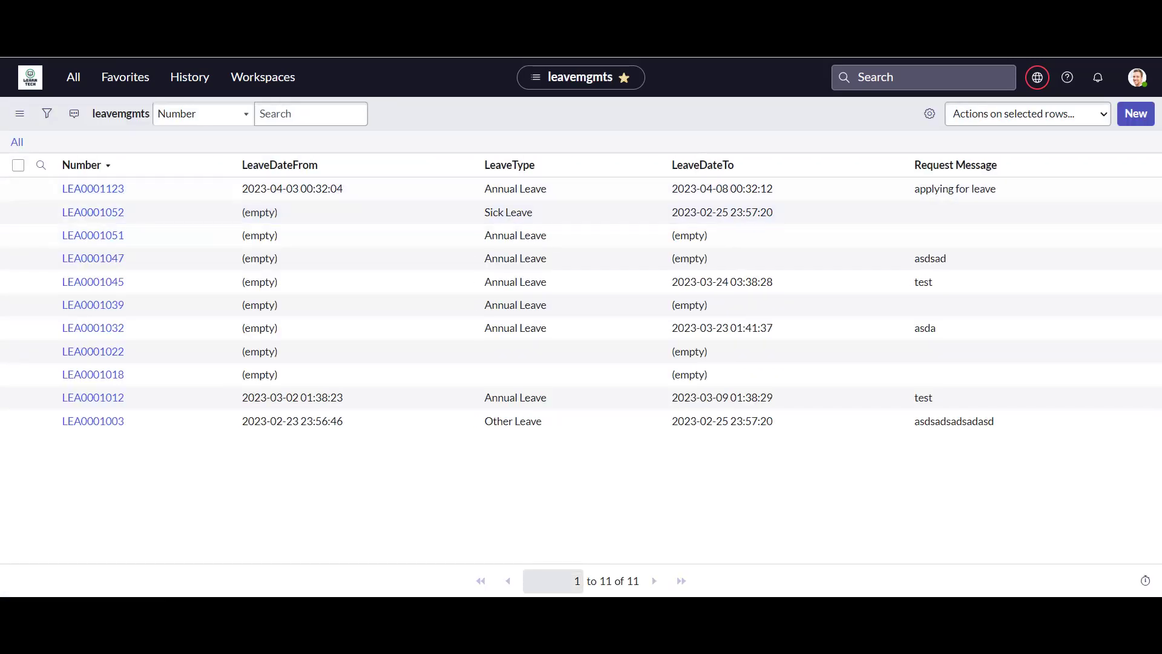
# Start a new leave record and open the Approve UI Action from that form's UI Actions configuration.
pyautogui.click(1135, 113)
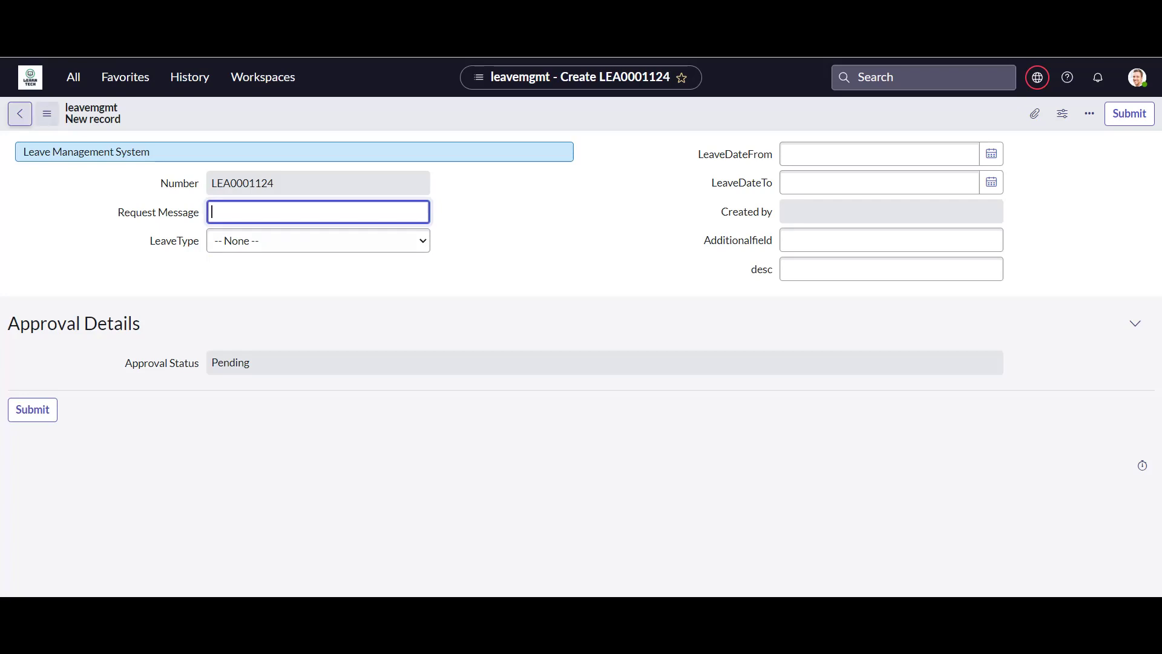
pyautogui.rightClick(265, 120)
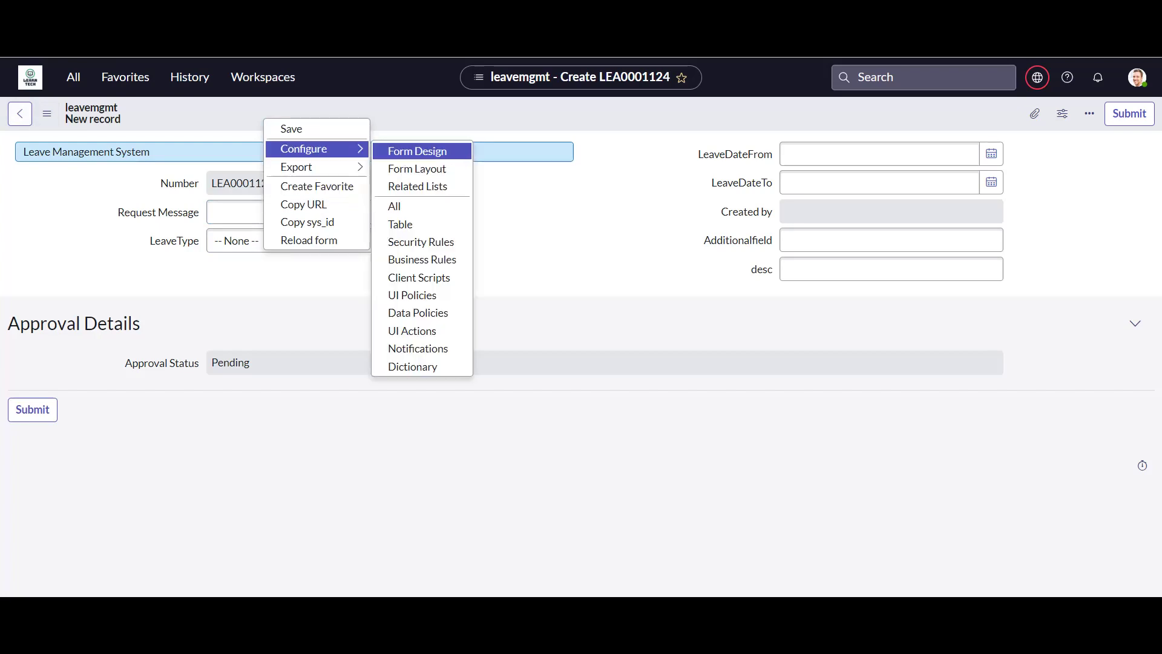
pyautogui.moveTo(304, 148)
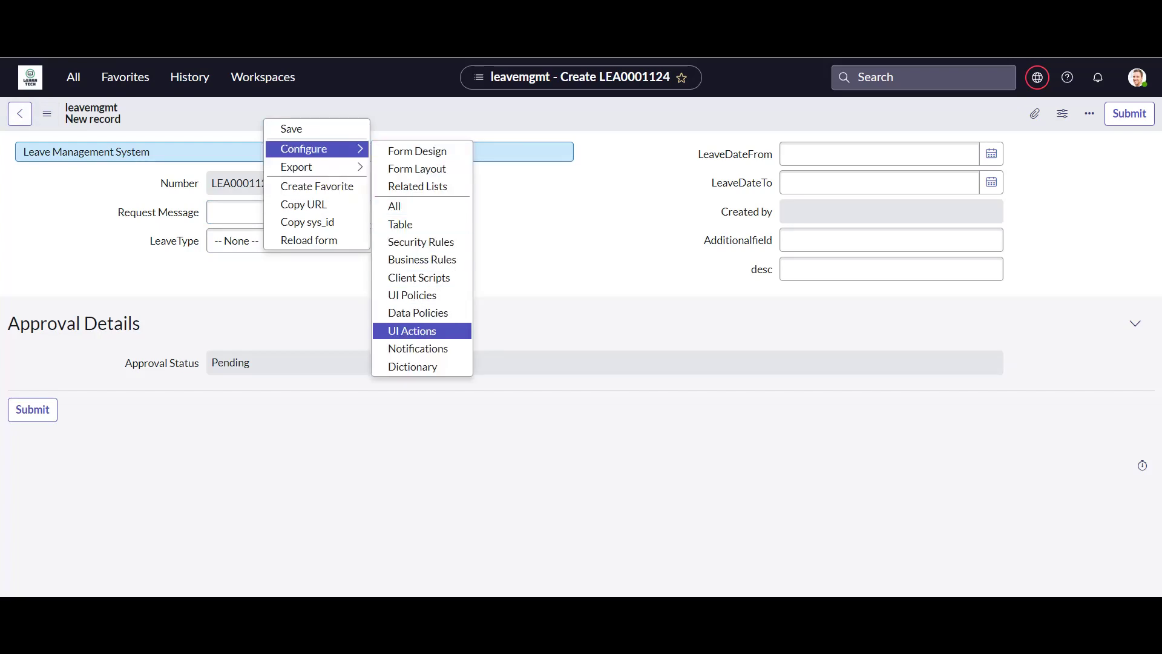
pyautogui.click(412, 331)
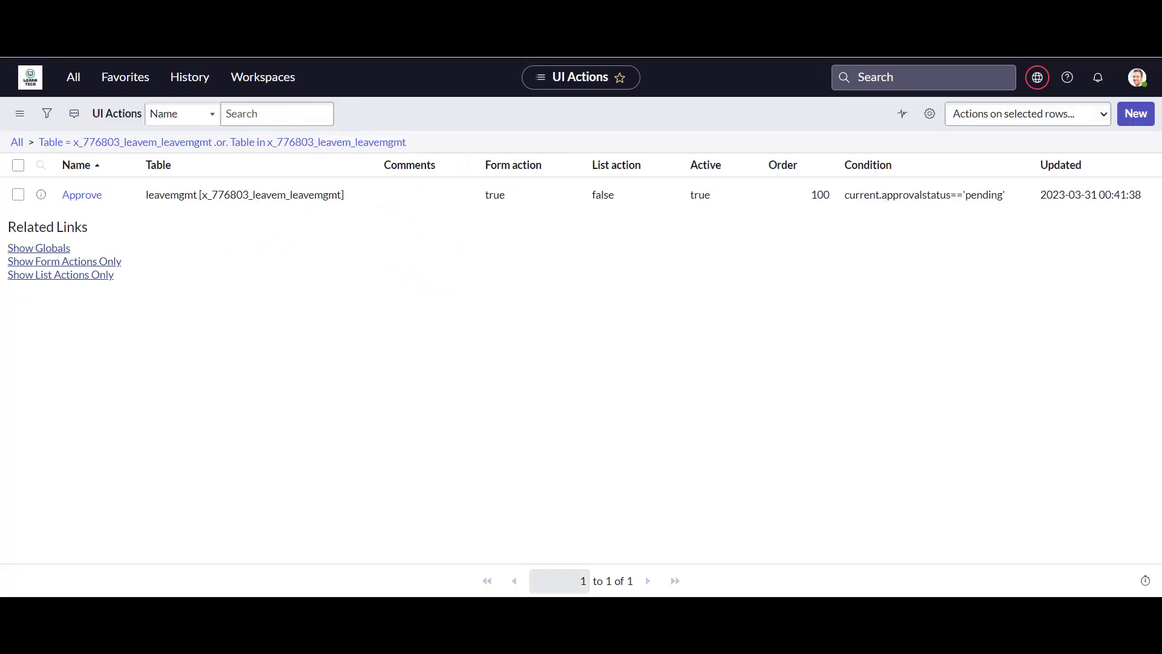
pyautogui.click(82, 194)
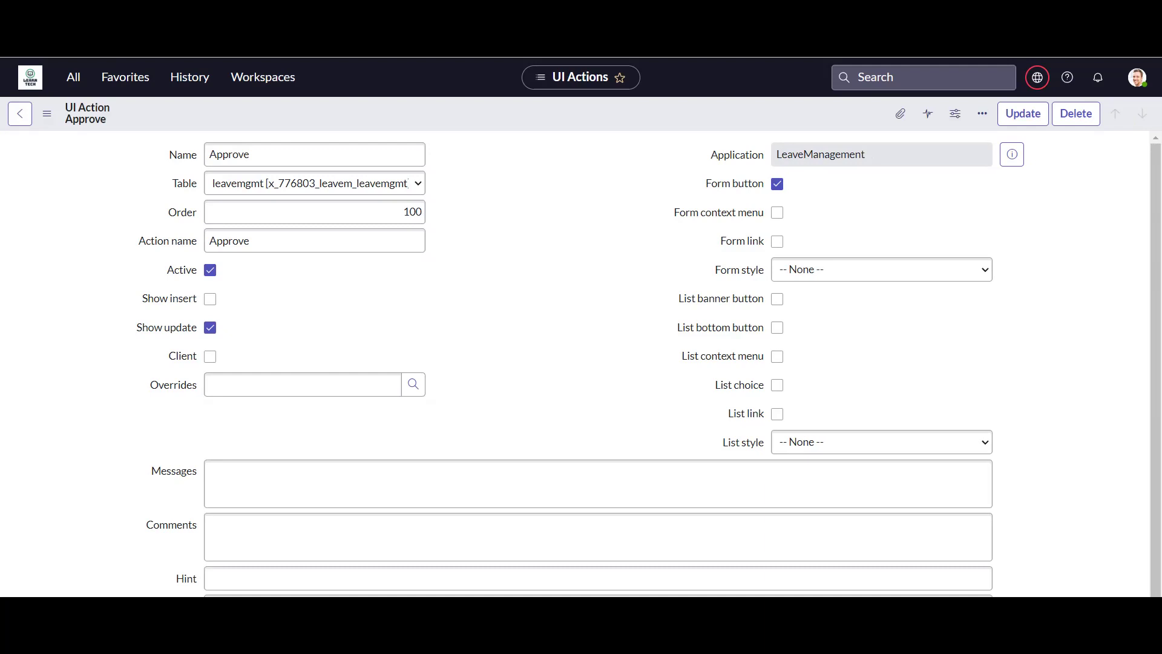
# Enable the Client and List v3 Compatible options on the Approve UI Action.
pyautogui.scroll(-2, 581, 364)
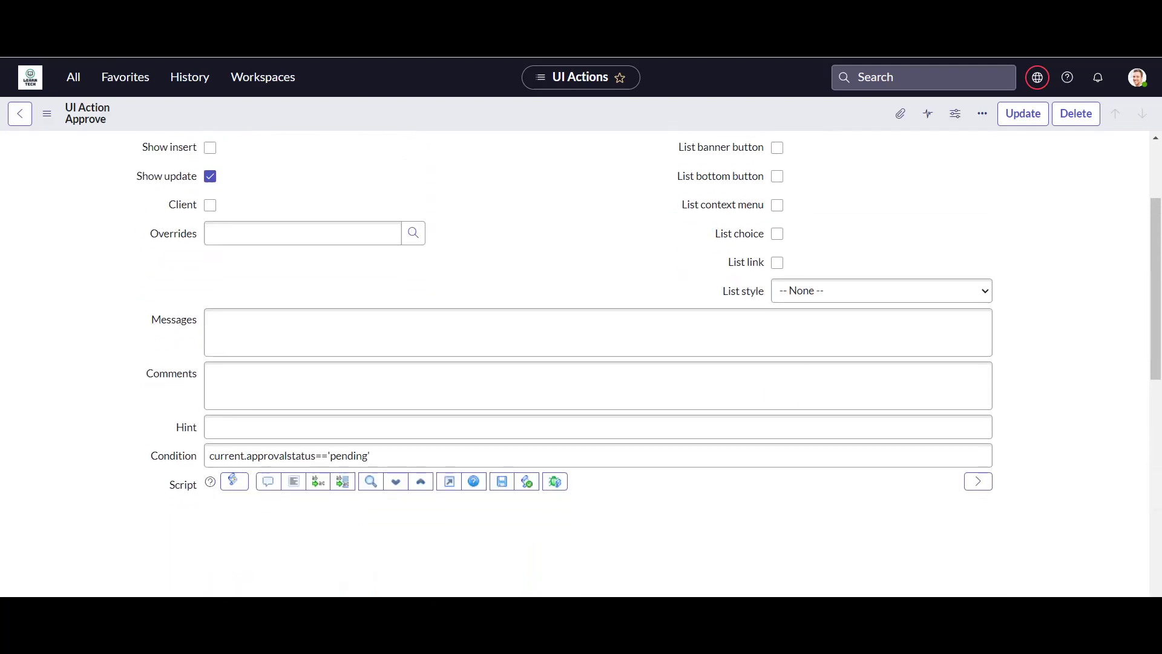
pyautogui.scroll(1, 581, 363)
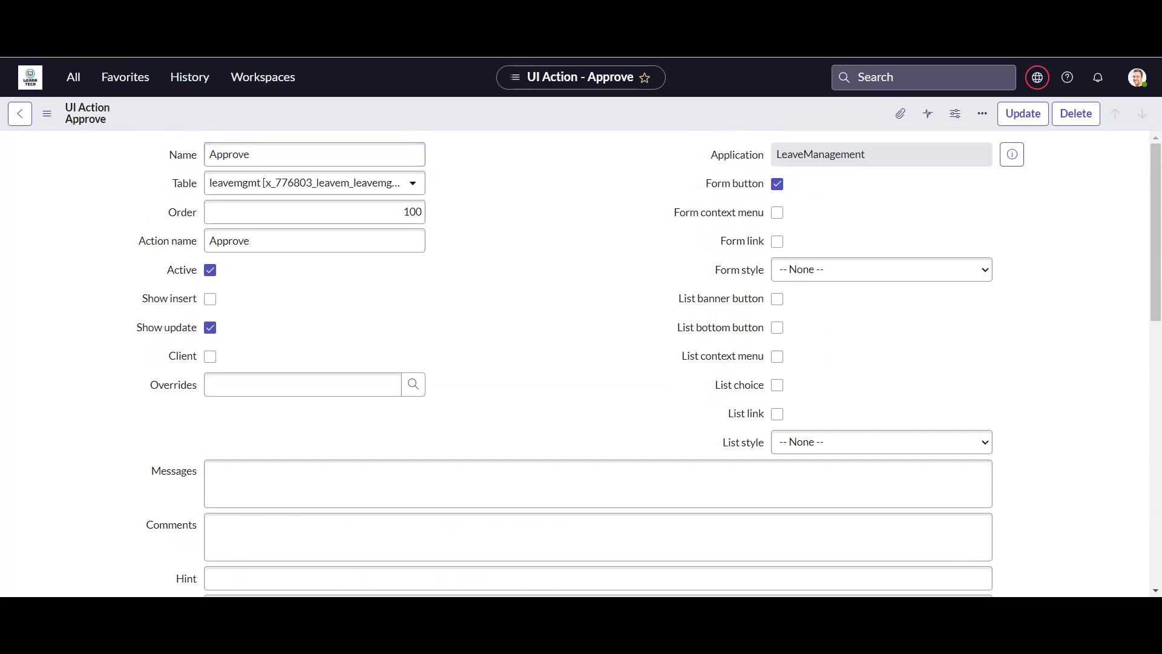
pyautogui.click(210, 356)
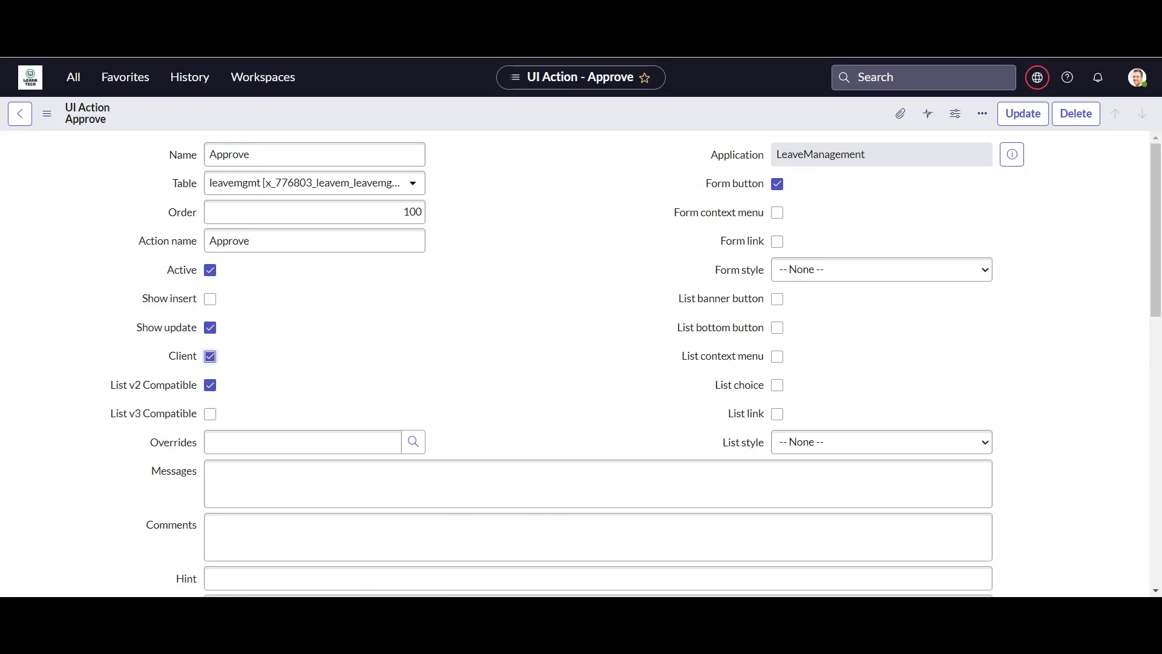
pyautogui.click(210, 414)
# Set the UI Action's Onclick value to approveleave().
pyautogui.scroll(-3, 581, 363)
pyautogui.scroll(-2, 581, 364)
pyautogui.scroll(4, 581, 364)
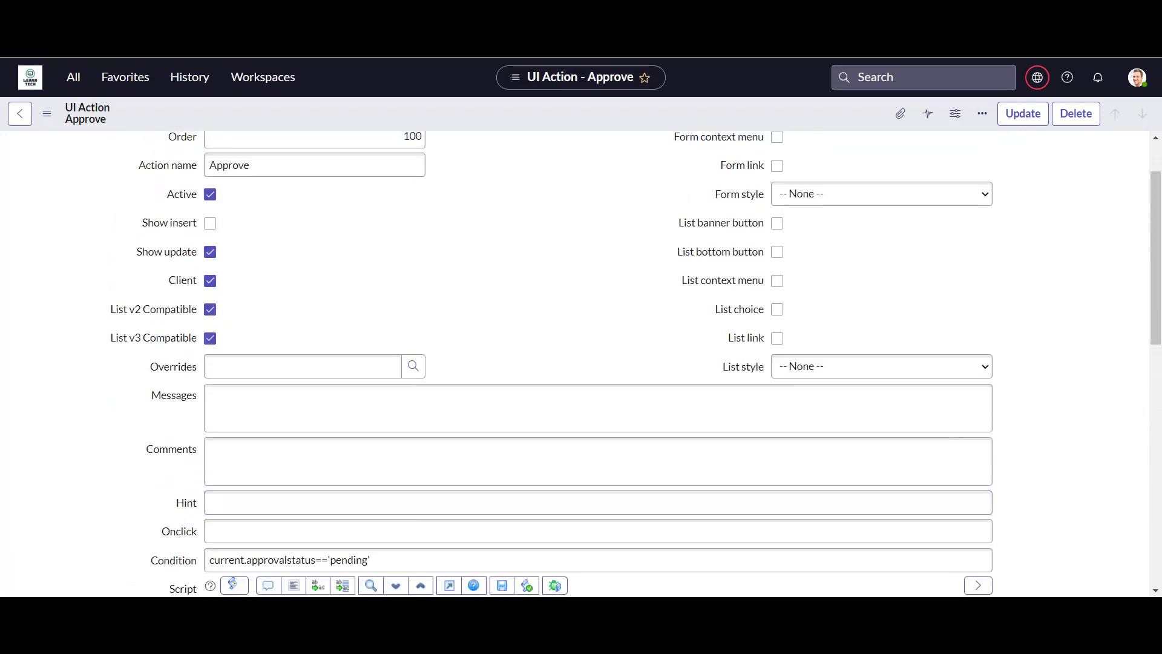
pyautogui.scroll(1, 581, 363)
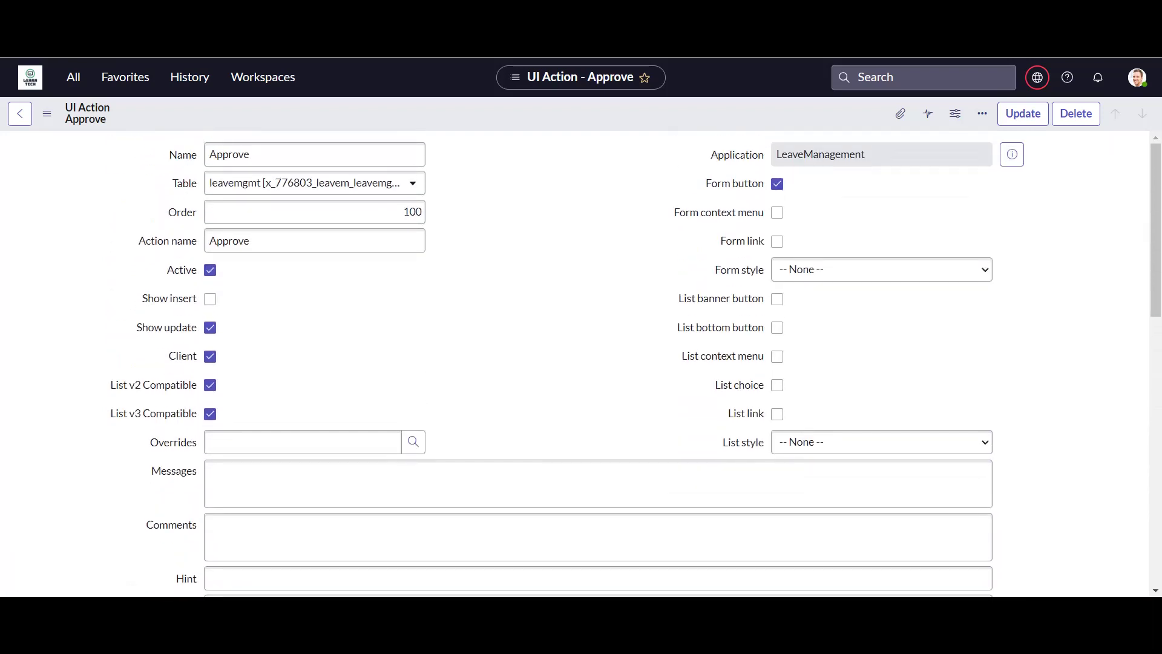
pyautogui.scroll(-3, 581, 363)
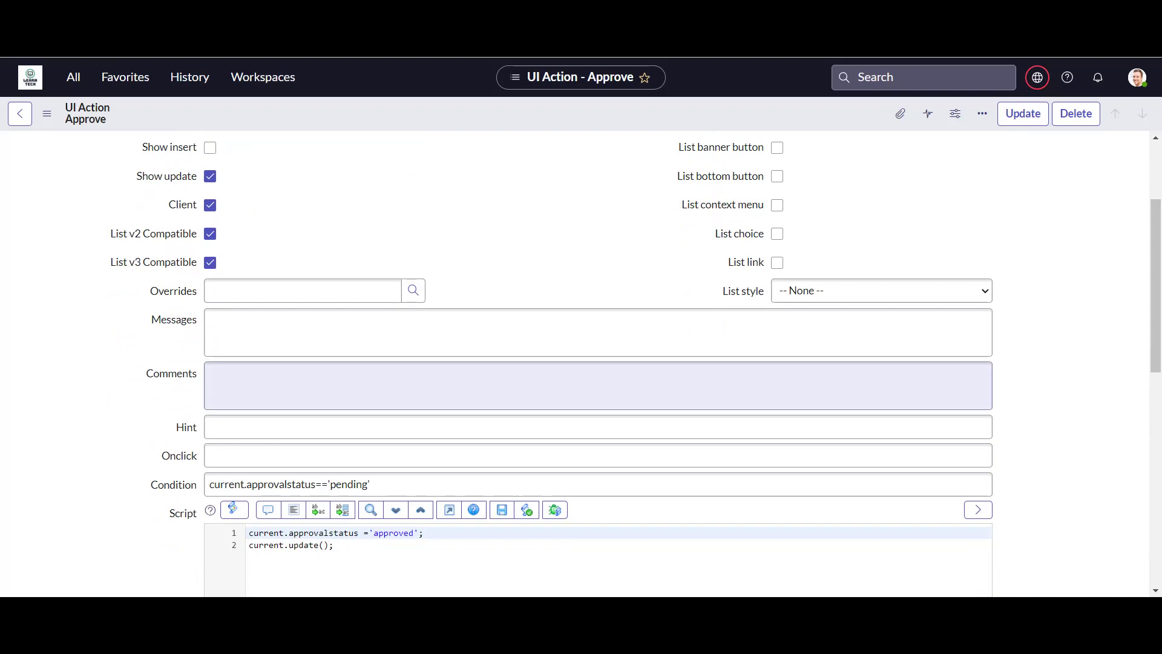
pyautogui.click(598, 380)
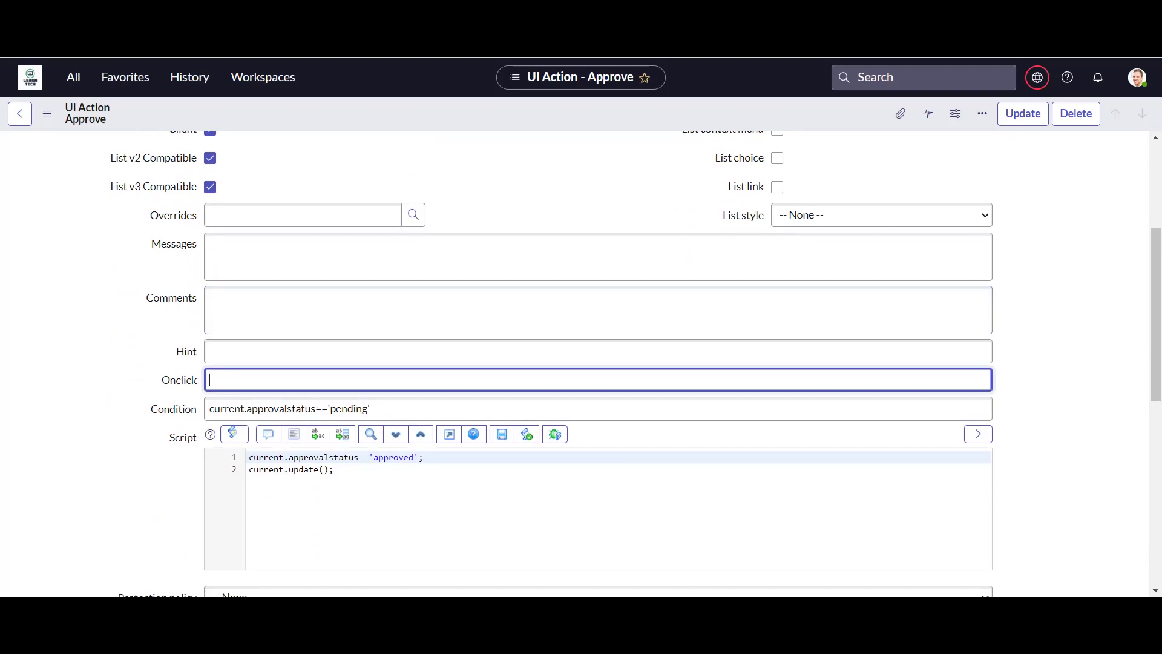
pyautogui.scroll(4, 629, 363)
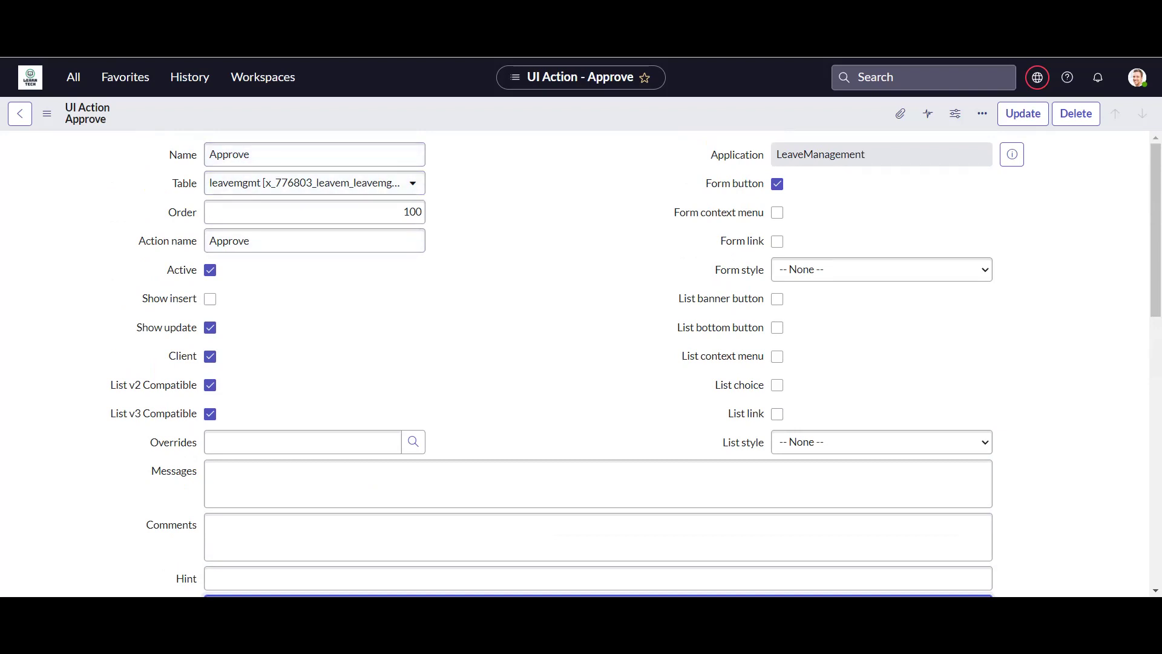
pyautogui.scroll(-3, 581, 363)
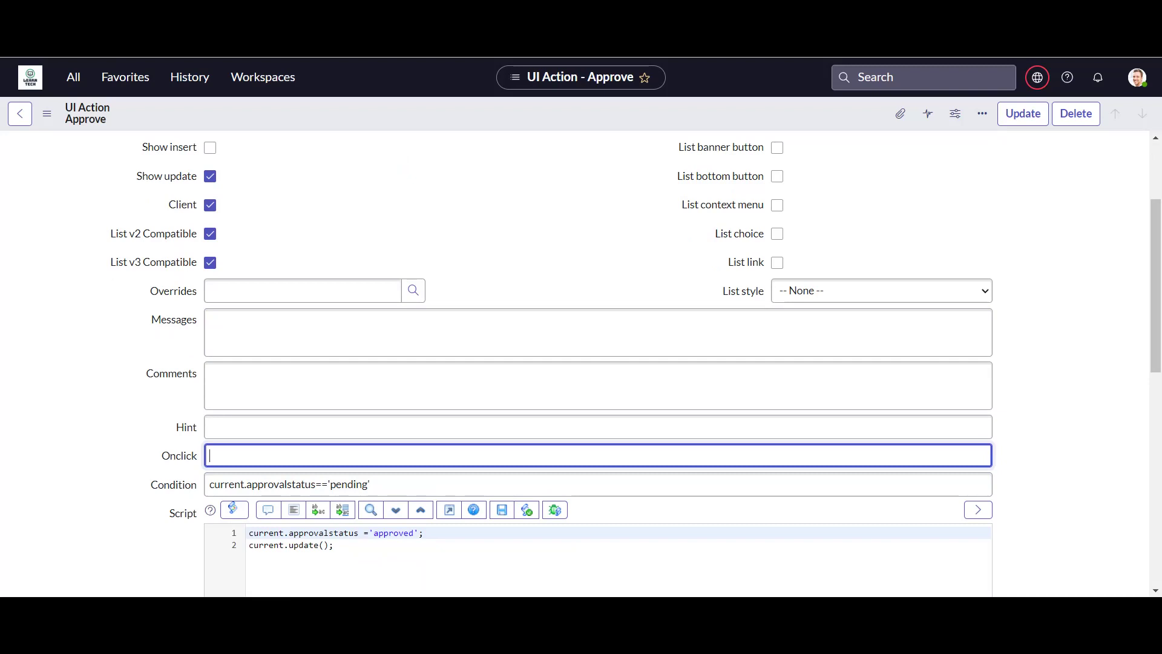
pyautogui.write('run')
pyautogui.press('BackSpace')
pyautogui.press('BackSpace')
pyautogui.press('BackSpace')
pyautogui.write('approveL()')
pyautogui.press('BackSpace')
pyautogui.press('BackSpace')
pyautogui.press('BackSpace')
pyautogui.press('BackSpace')
pyautogui.press('BackSpace')
pyautogui.press('BackSpace')
pyautogui.press('BackSpace')
pyautogui.press('BackSpace')
pyautogui.press('BackSpace')
pyautogui.write('approveleave();')
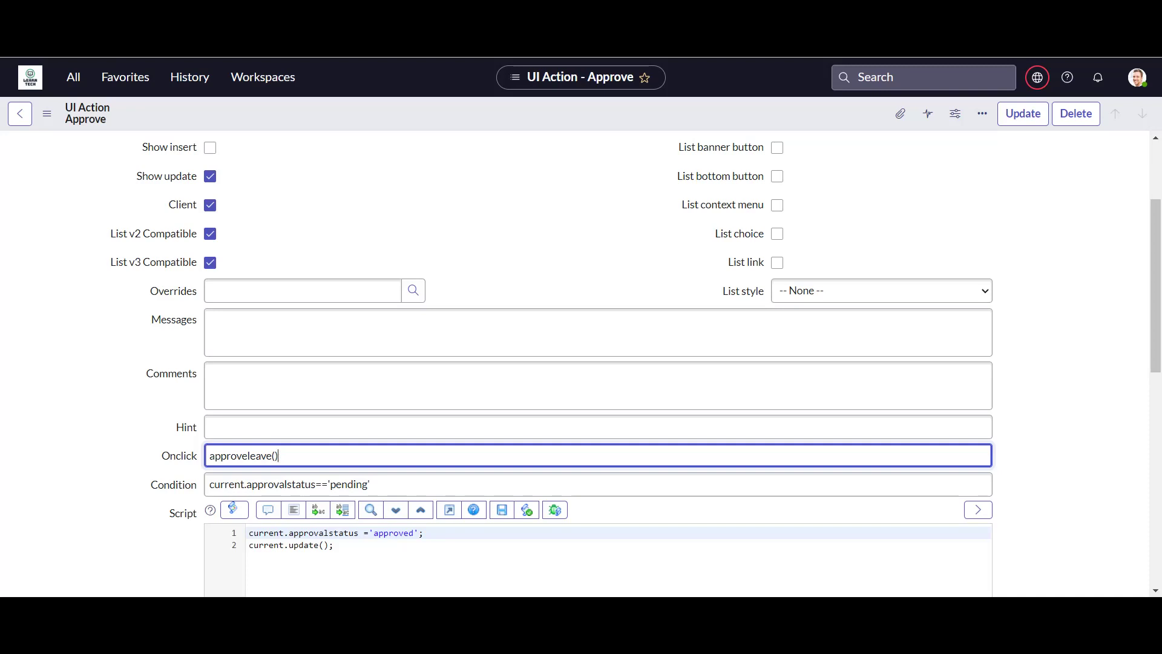
# Replace the existing script with an empty function declaration that reuses the copied Onclick name approveleave().
pyautogui.hotkey('shift', 'Left')
pyautogui.hotkey('shift', 'Left')
pyautogui.hotkey('shift', 'Left')
pyautogui.hotkey('shift', 'Left')
pyautogui.hotkey('shift', 'Left')
pyautogui.hotkey('shift', 'Left')
pyautogui.hotkey('shift', 'Left')
pyautogui.hotkey('shift', 'Left')
pyautogui.hotkey('shift', 'Left')
pyautogui.hotkey('shift', 'Left')
pyautogui.hotkey('shift', 'Left')
pyautogui.hotkey('shift', 'Left')
pyautogui.hotkey('shift', 'Left')
pyautogui.hotkey('shift', 'Left')
pyautogui.hotkey('ctrl', 'c')
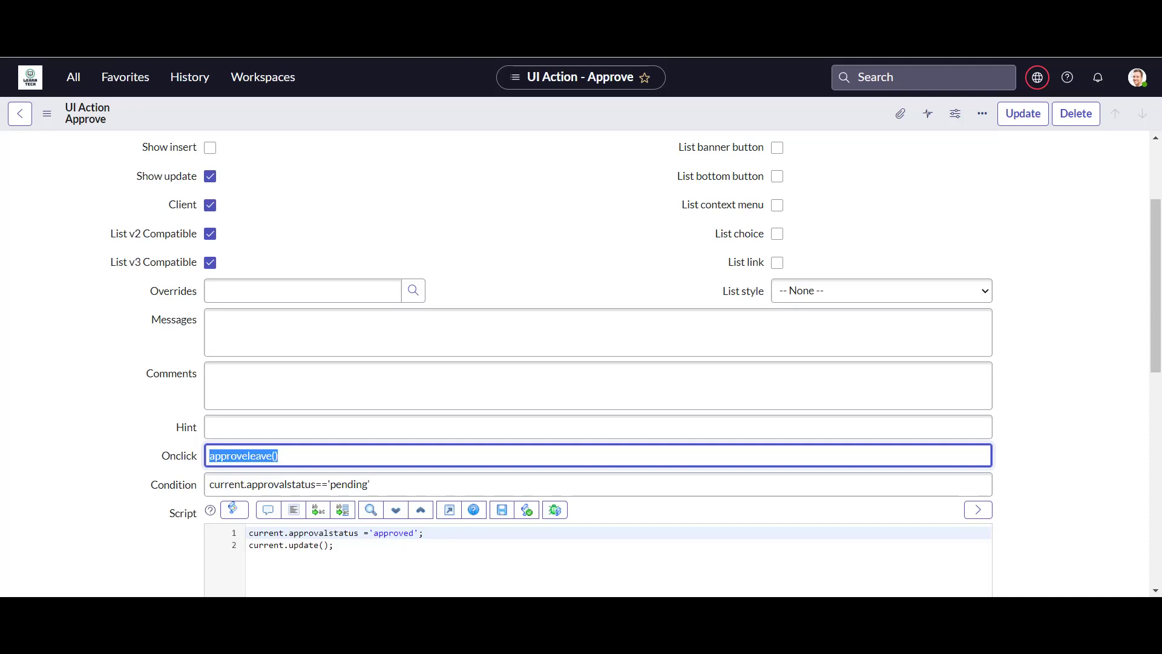
pyautogui.scroll(-3, 581, 363)
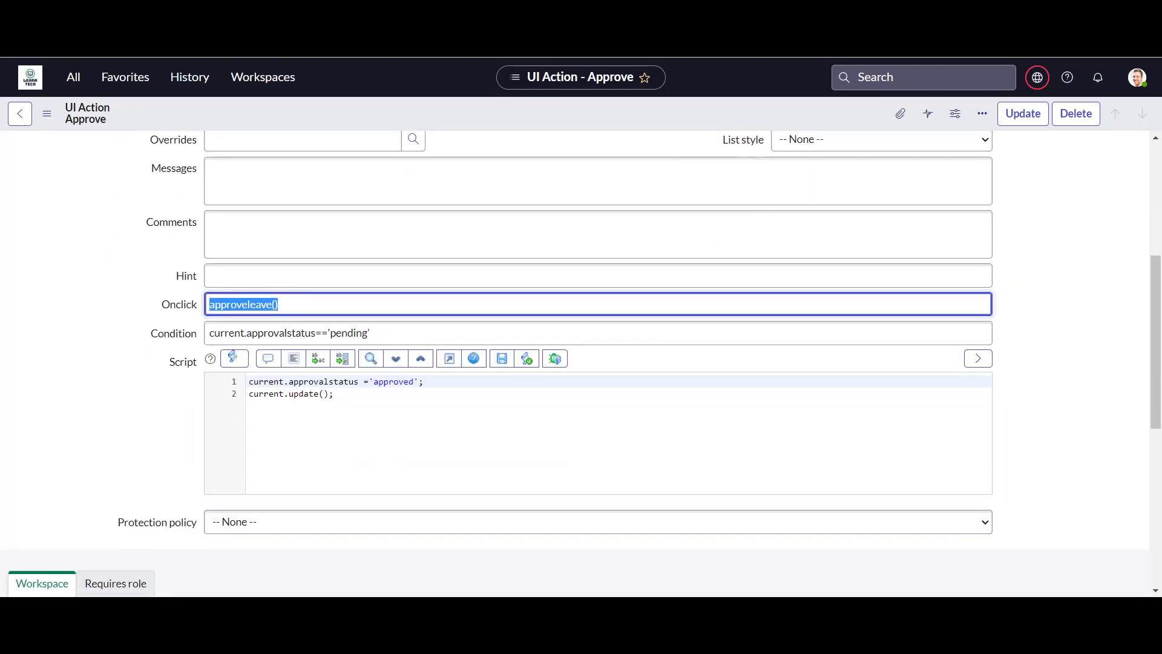
pyautogui.moveTo(249, 381); pyautogui.dragTo(334, 394)
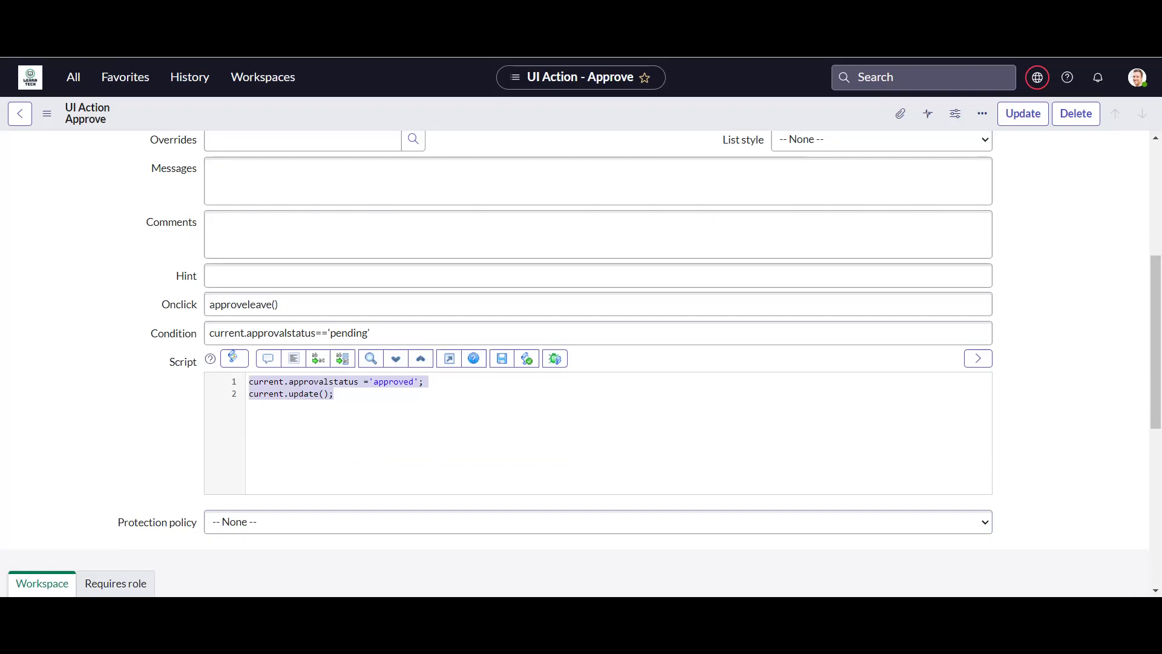
pyautogui.press('BackSpace')
pyautogui.write('function')
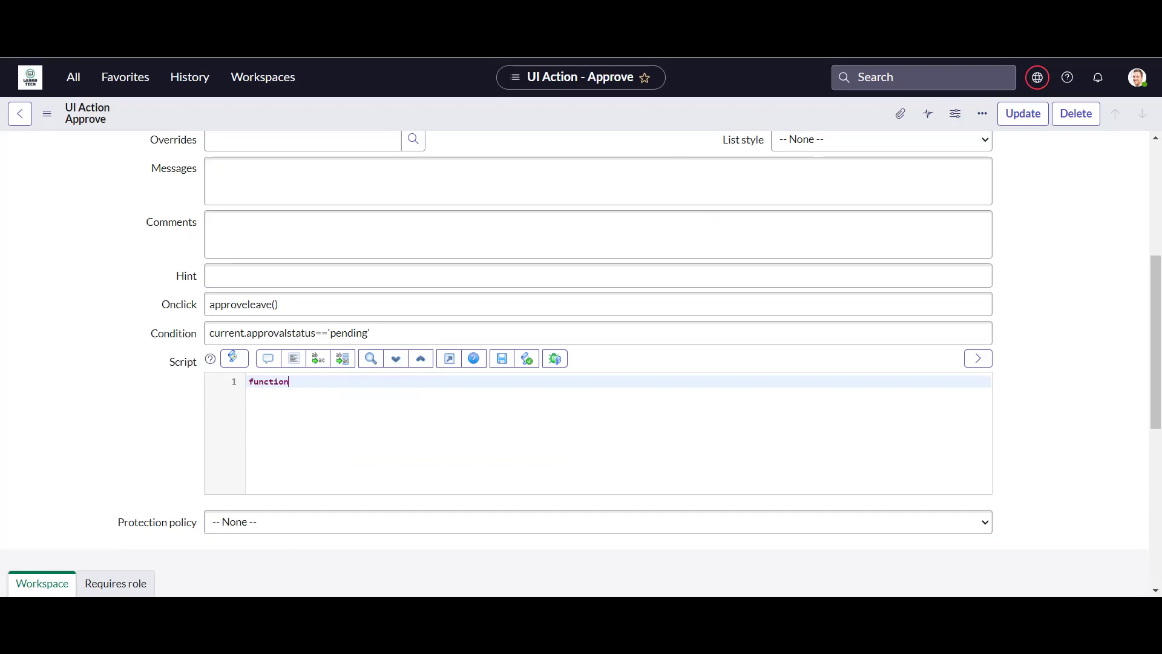
pyautogui.hotkey('ctrl', 'v')
pyautogui.write('{')
pyautogui.press('Return')
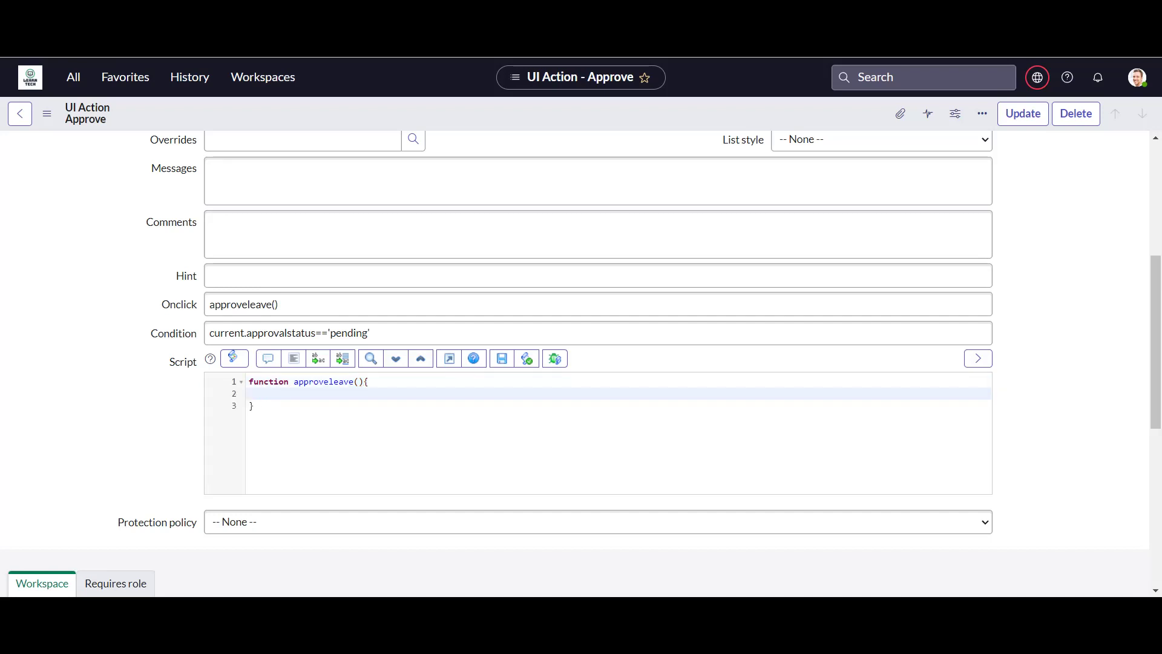
# Move the function's opening brace onto its own line and add blank lines inside the approveleave() body.
pyautogui.click(366, 382)
pyautogui.press('Return')
pyautogui.press('Return')
pyautogui.click(249, 394)
pyautogui.press('Delete')
pyautogui.press('Down')
pyautogui.press('Down')
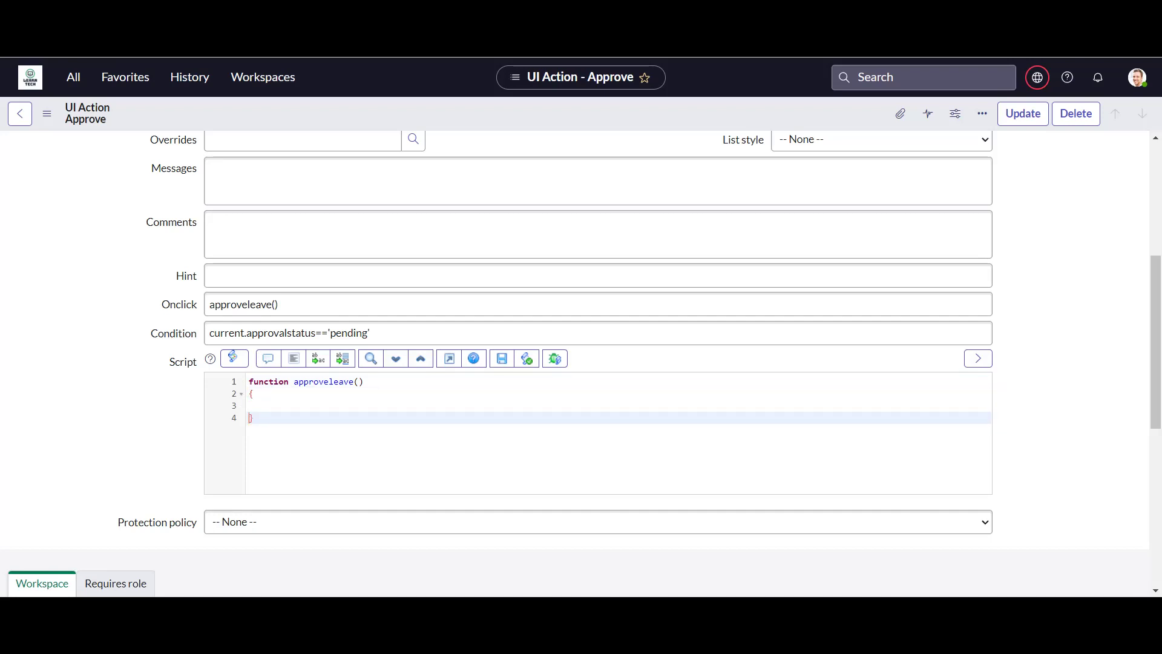
pyautogui.press('Return')
pyautogui.press('Return')
pyautogui.click(268, 405)
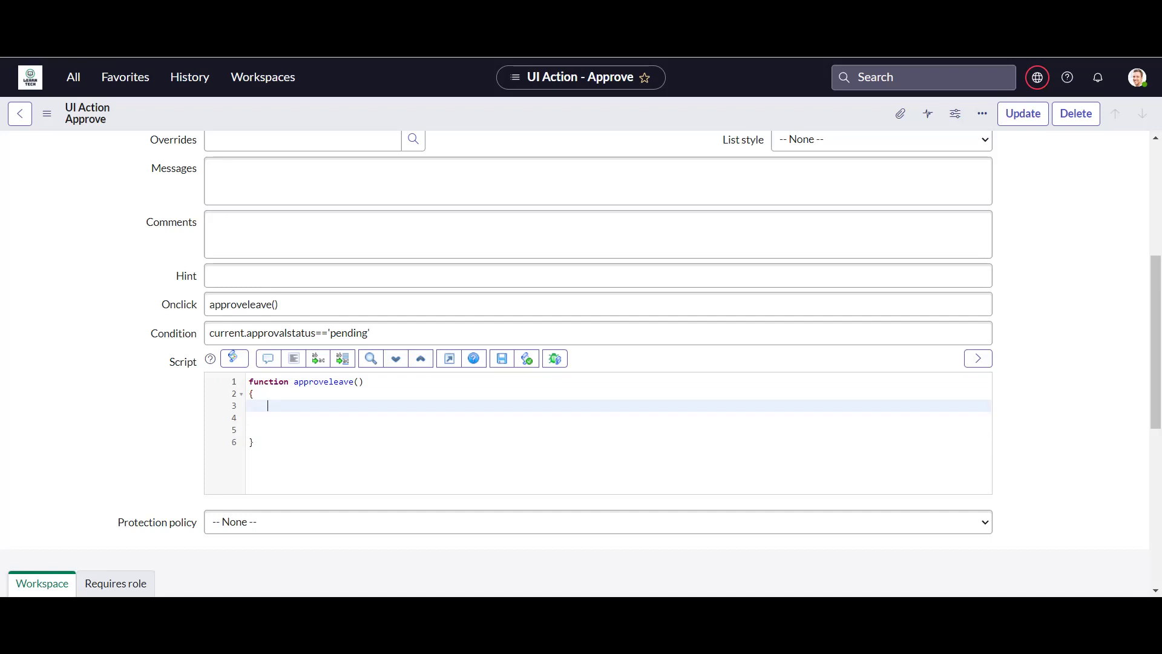
# Declare the variable val in approveleave() as confirm('Are you Sure your want to Approve'); and start a new line below it.
pyautogui.write('var val')
pyautogui.press('BackSpace')
pyautogui.press('BackSpace')
pyautogui.press('BackSpace')
pyautogui.write('val')
pyautogui.press('BackSpace')
pyautogui.press('BackSpace')
pyautogui.write('a')
pyautogui.write('l=')
pyautogui.write('=')
pyautogui.press('BackSpace')
pyautogui.write("confirm('Are you Sure your want")
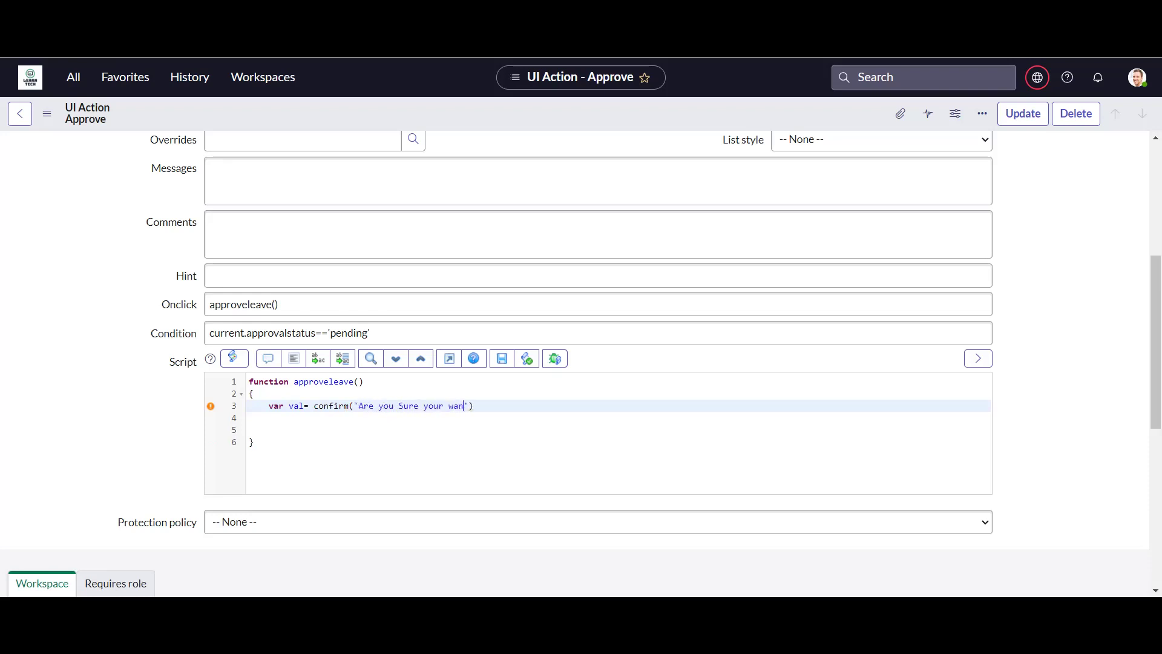
pyautogui.write(' to Approve')
pyautogui.click(250, 418)
pyautogui.click(534, 406)
pyautogui.write(';')
pyautogui.press('Return')
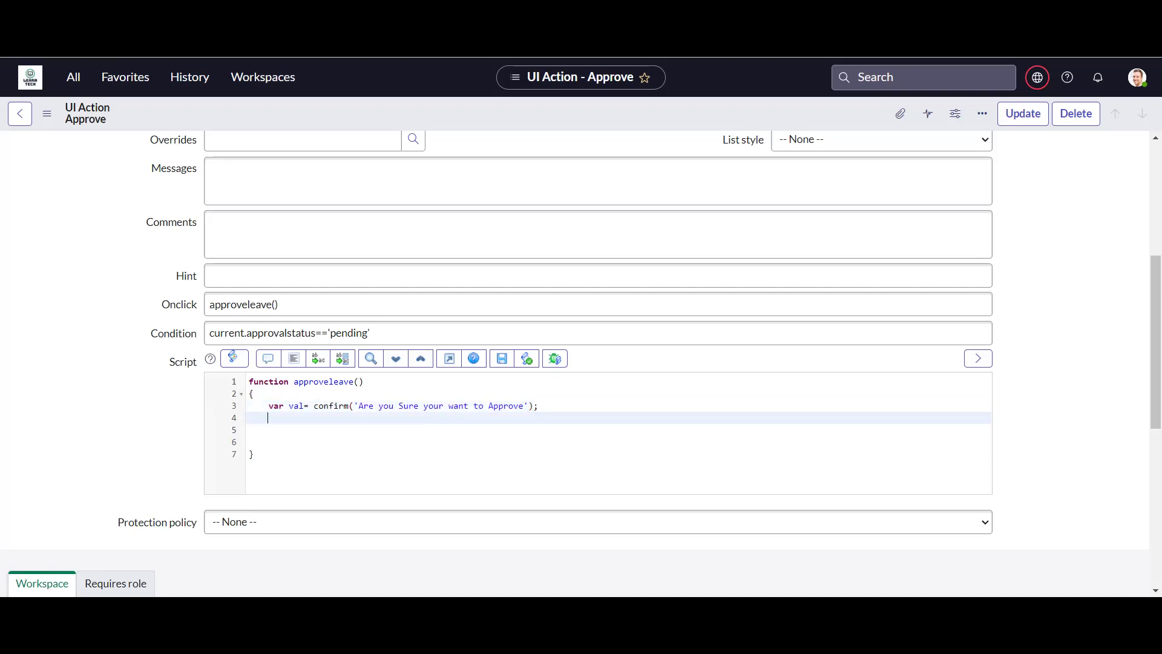
# Add an empty if(val==true) block below the confirm line, with its opening brace on its own line.
pyautogui.write('if(v')
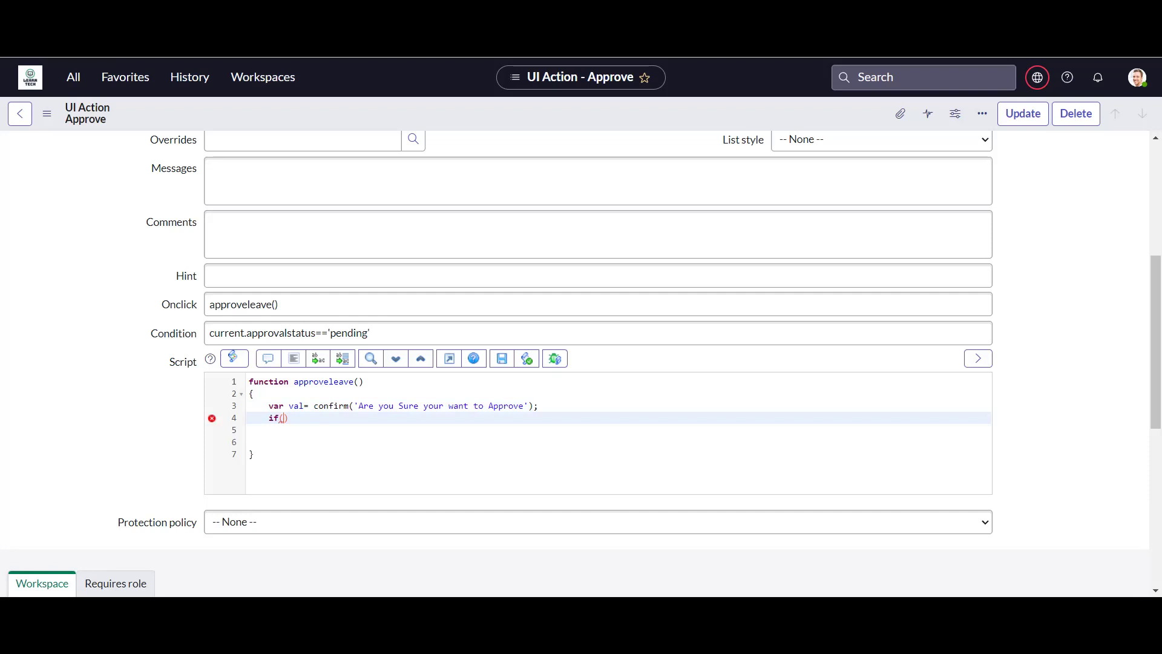
pyautogui.write('al==true){')
pyautogui.press('Return')
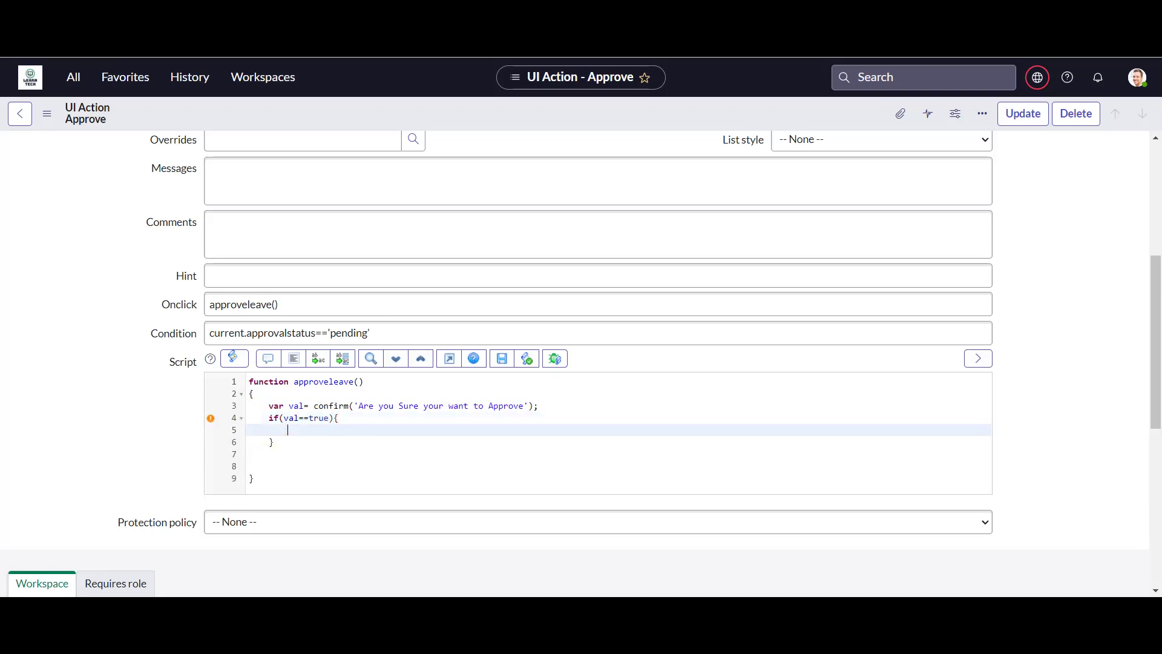
pyautogui.click(335, 418)
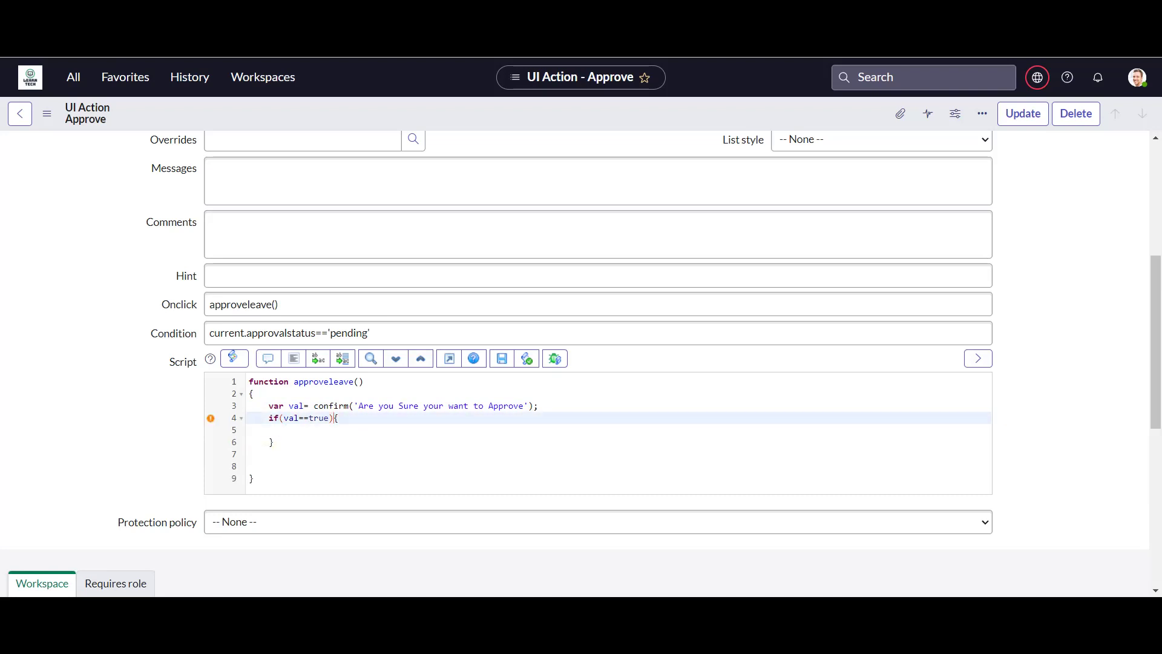
pyautogui.press('Return')
pyautogui.click(288, 442)
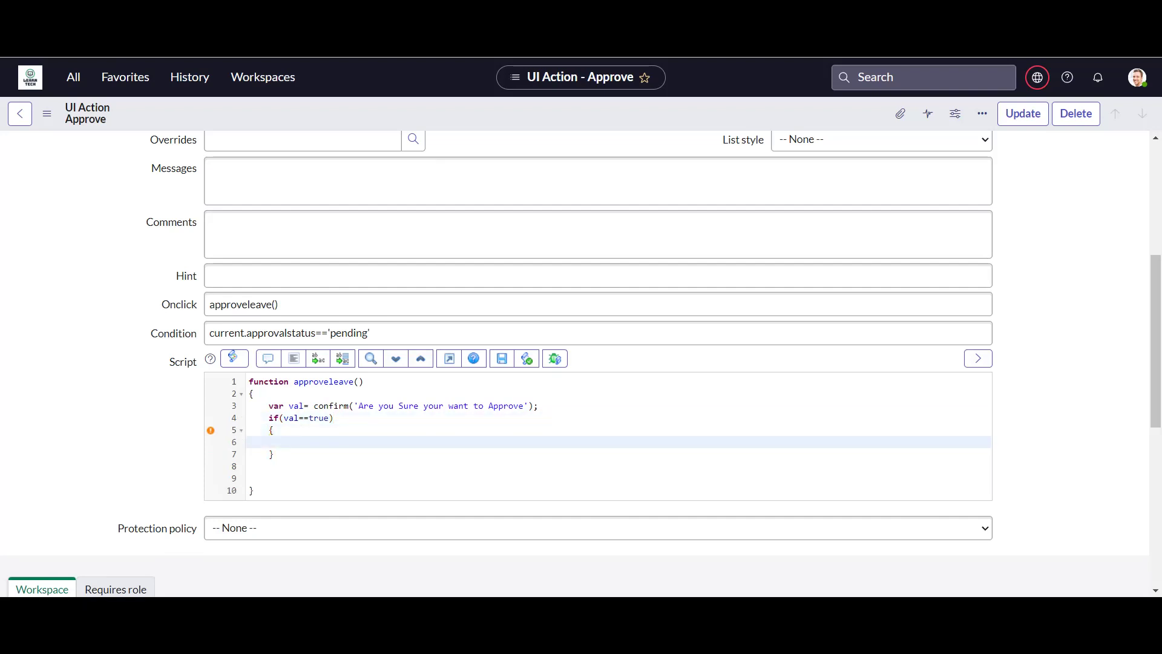
# Add an else branch with an empty brace block after the if block.
pyautogui.click(274, 454)
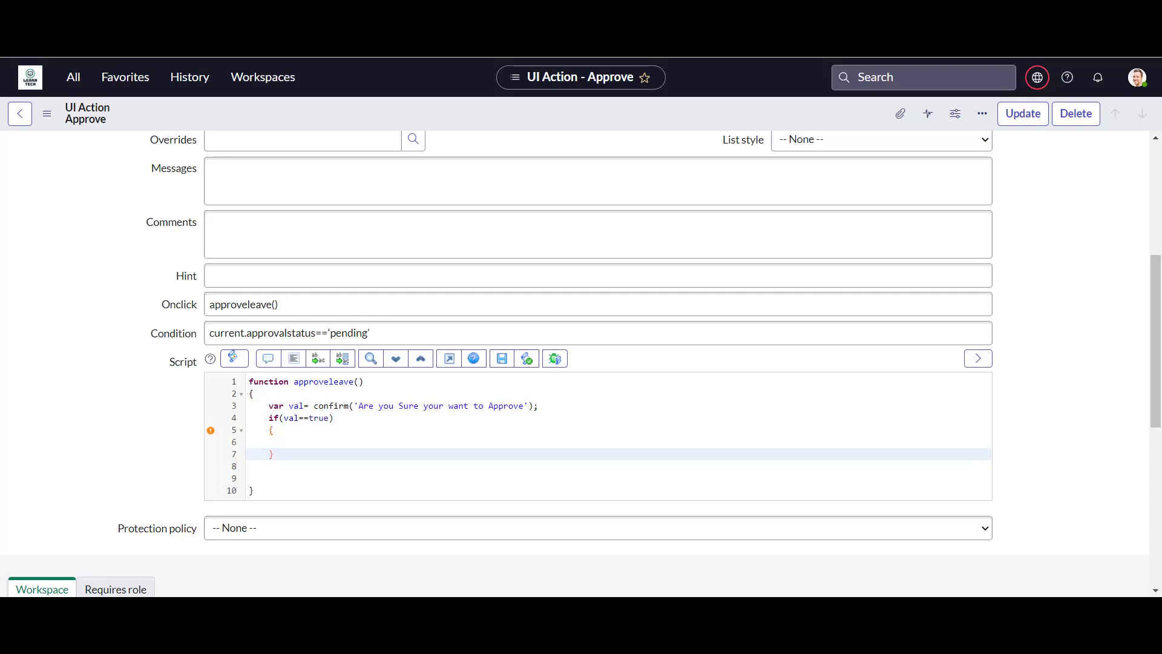
pyautogui.press('Return')
pyautogui.write('else')
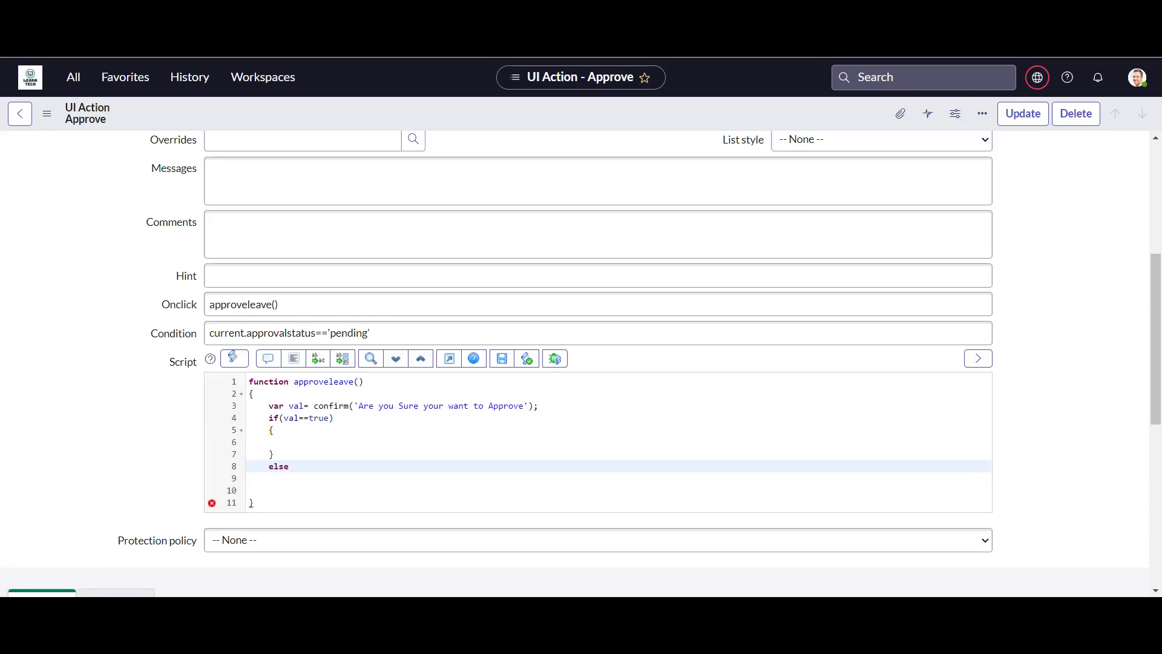
pyautogui.press('Return')
pyautogui.write('{')
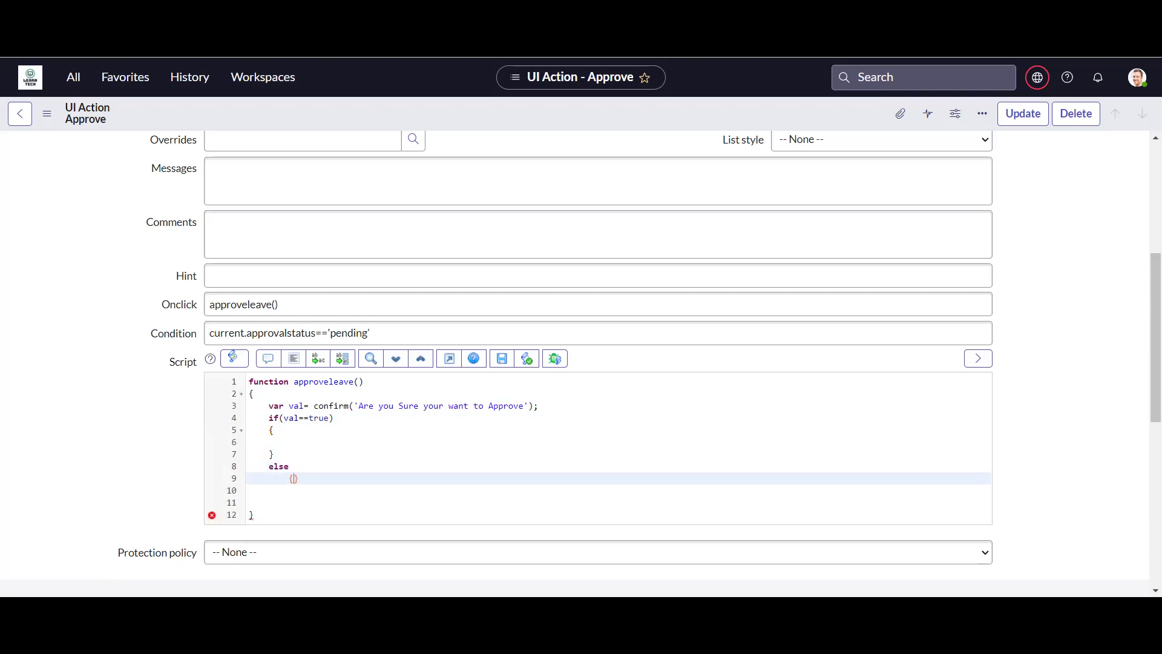
pyautogui.press('Return')
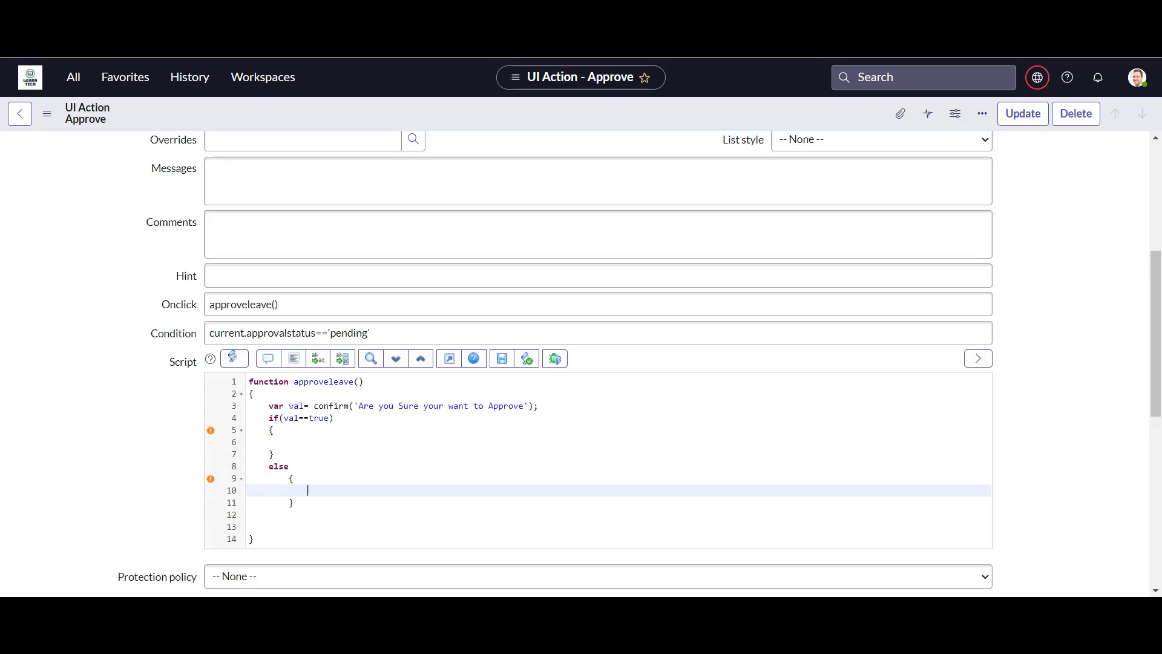
# Add an alert with the text "You didn't approved the ticket" inside the else block.
pyautogui.click(288, 441)
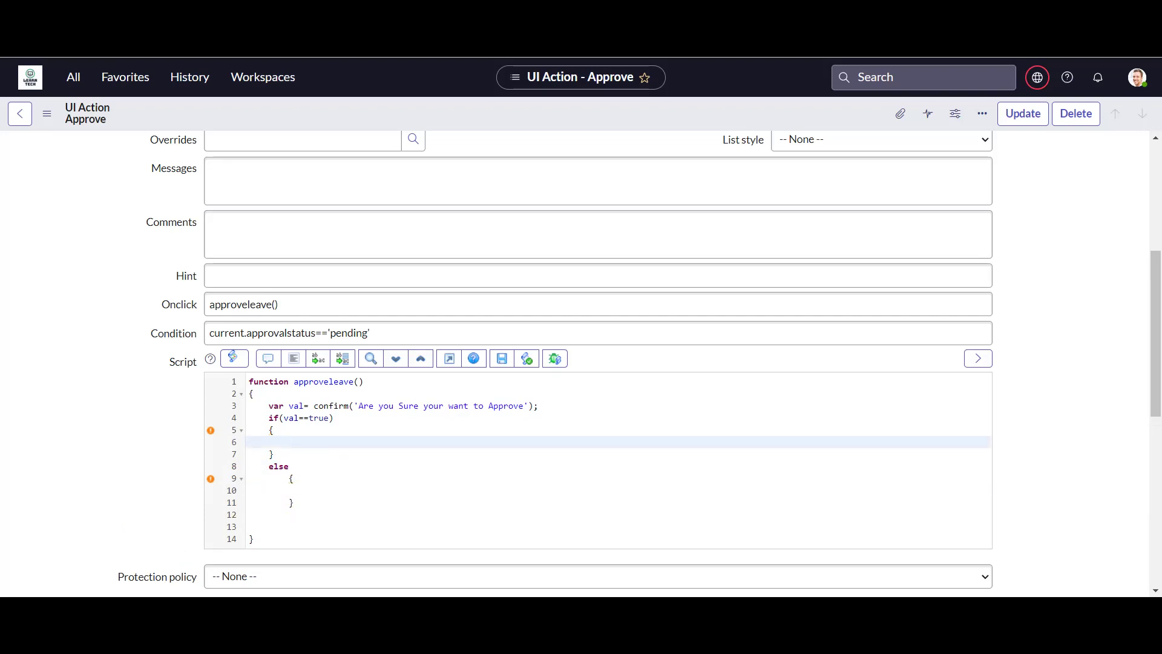
pyautogui.click(308, 490)
pyautogui.write('aler')
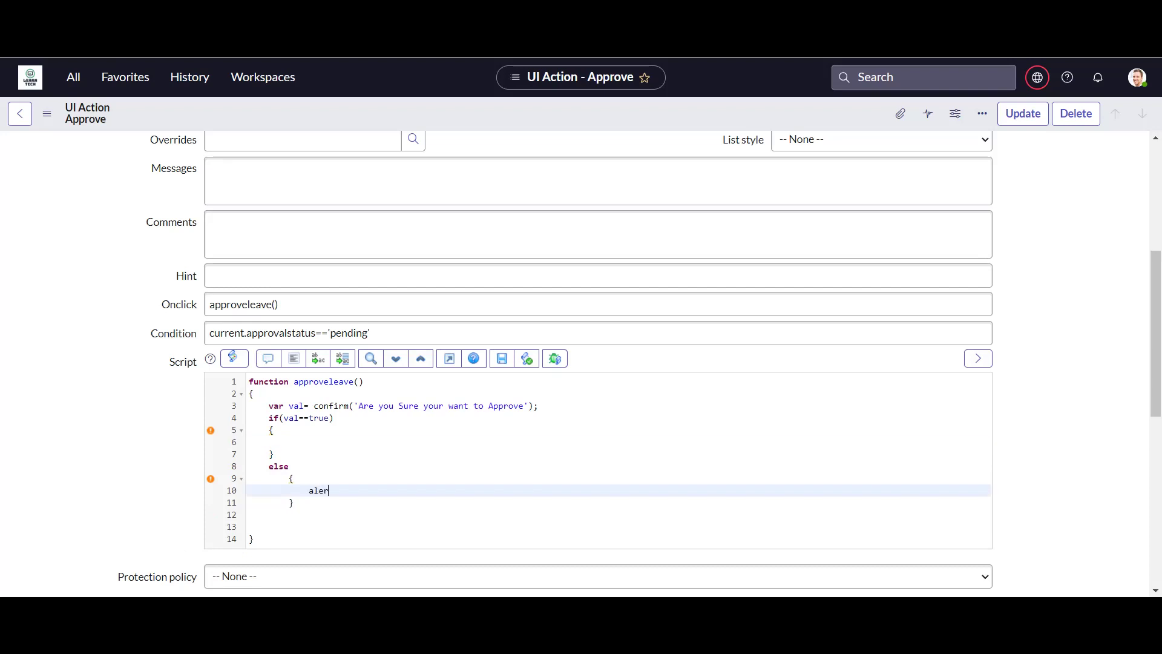
pyautogui.write('t(')
pyautogui.write('"')
pyautogui.write('You didn')
pyautogui.write("'t approve")
pyautogui.write('d the ticet')
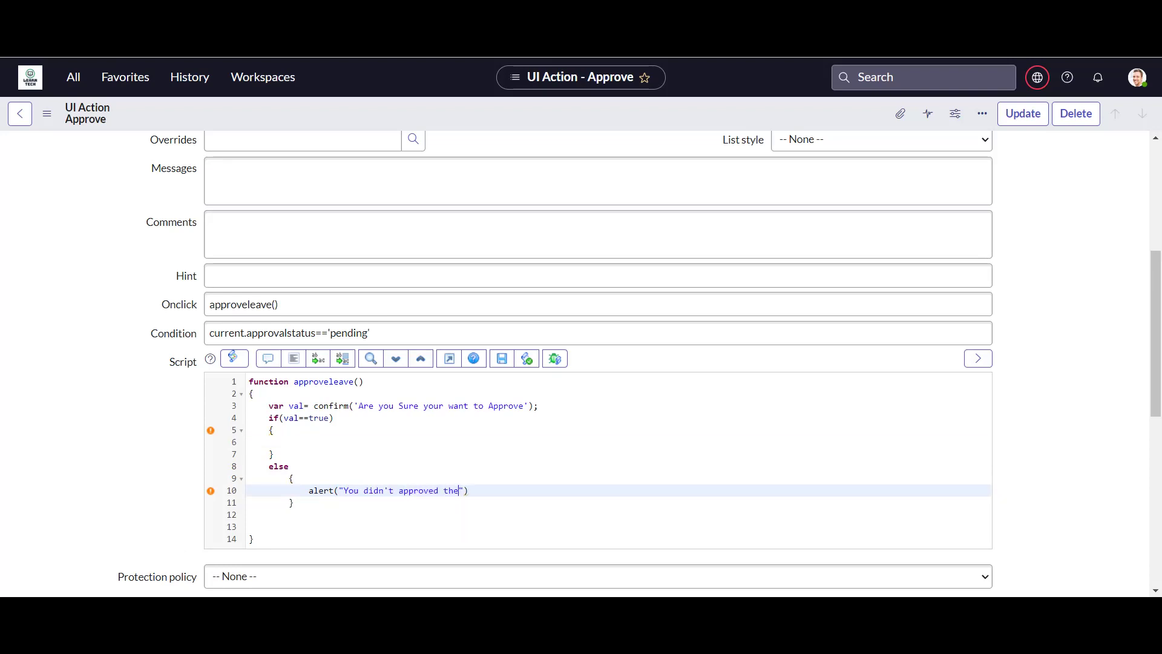
pyautogui.press('BackSpace')
pyautogui.press('BackSpace')
pyautogui.press('BackSpace')
pyautogui.write('ket')
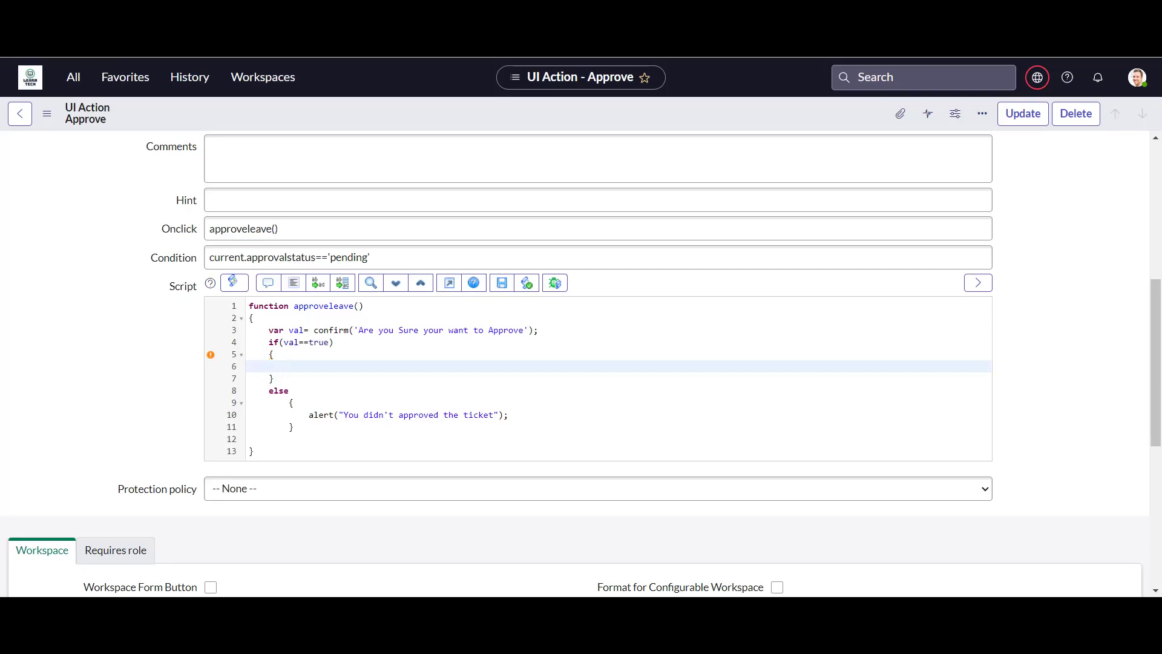
# Add g_form.setValue('approvalstatus','approved'); inside the if block.
pyautogui.write('g_fomr')
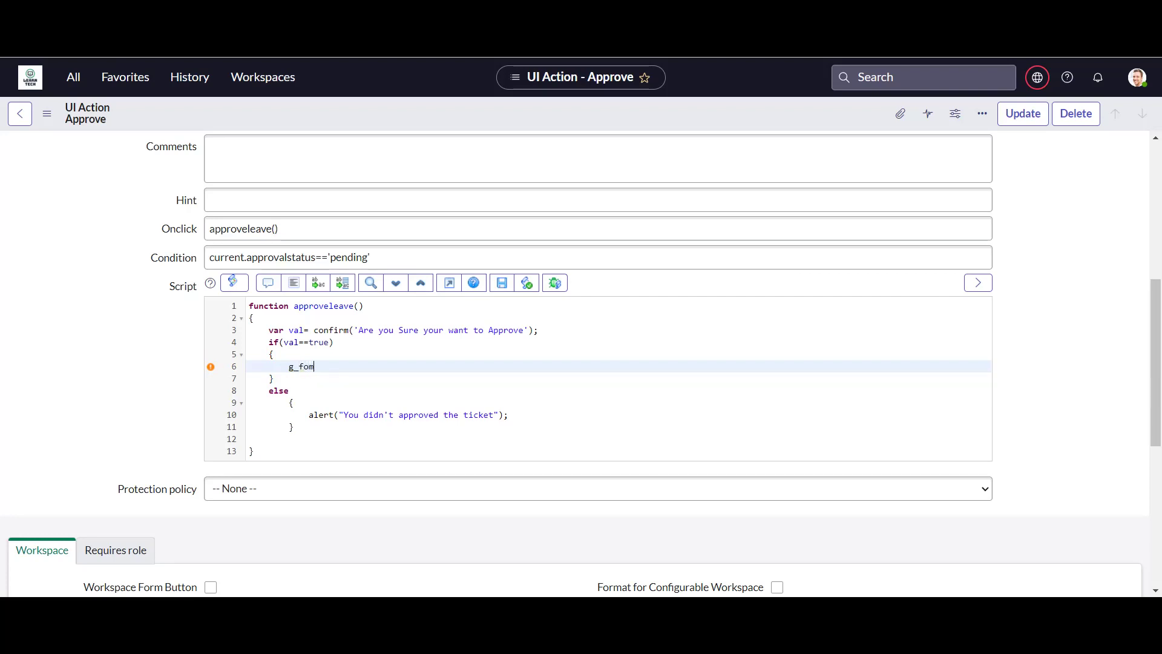
pyautogui.press('BackSpace')
pyautogui.press('BackSpace')
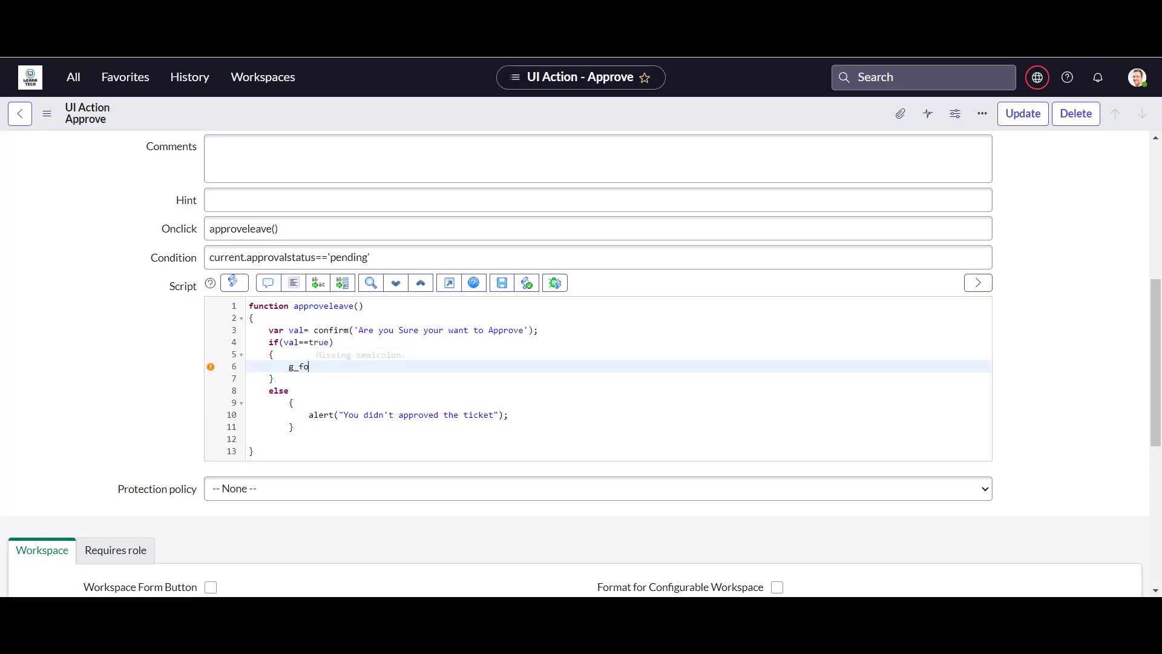
pyautogui.write('rm.')
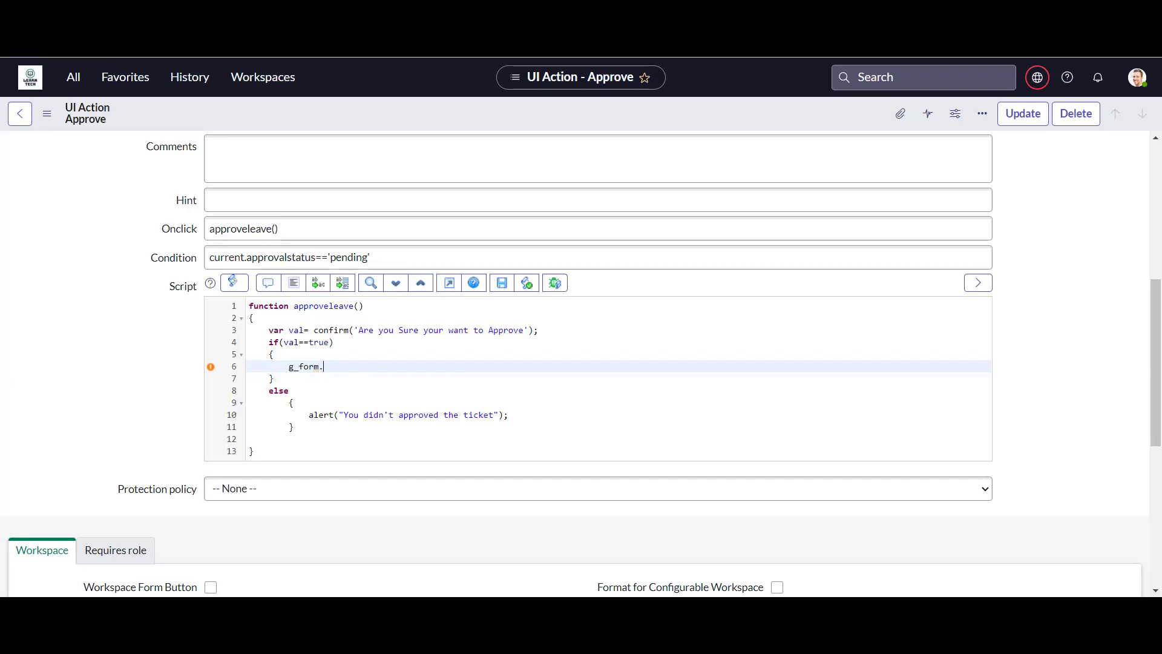
pyautogui.write('setValue(')
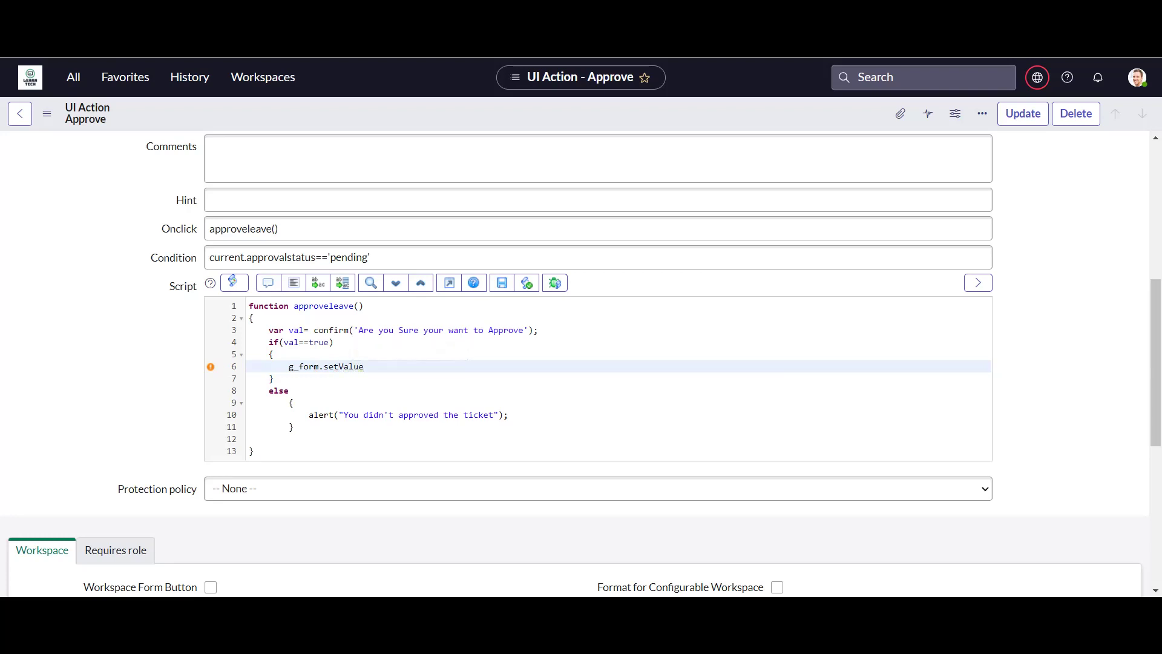
pyautogui.write("'")
pyautogui.write('approvalstatus')
pyautogui.hotkey('ctrl', 'shift', 'Left')
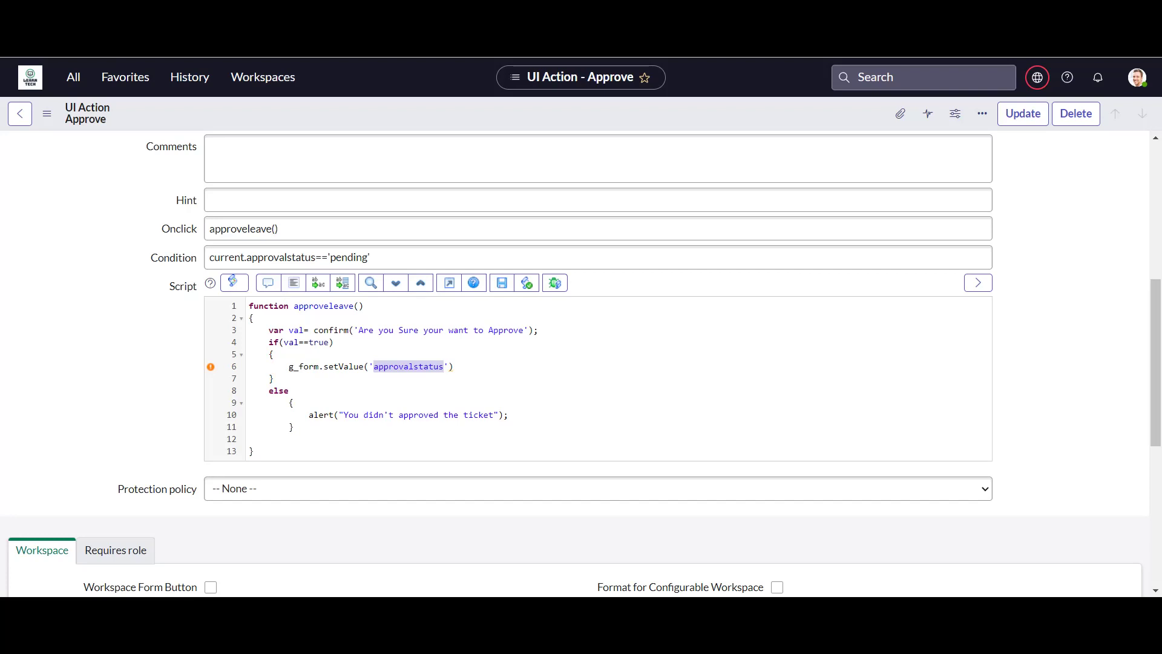
pyautogui.click(445, 366)
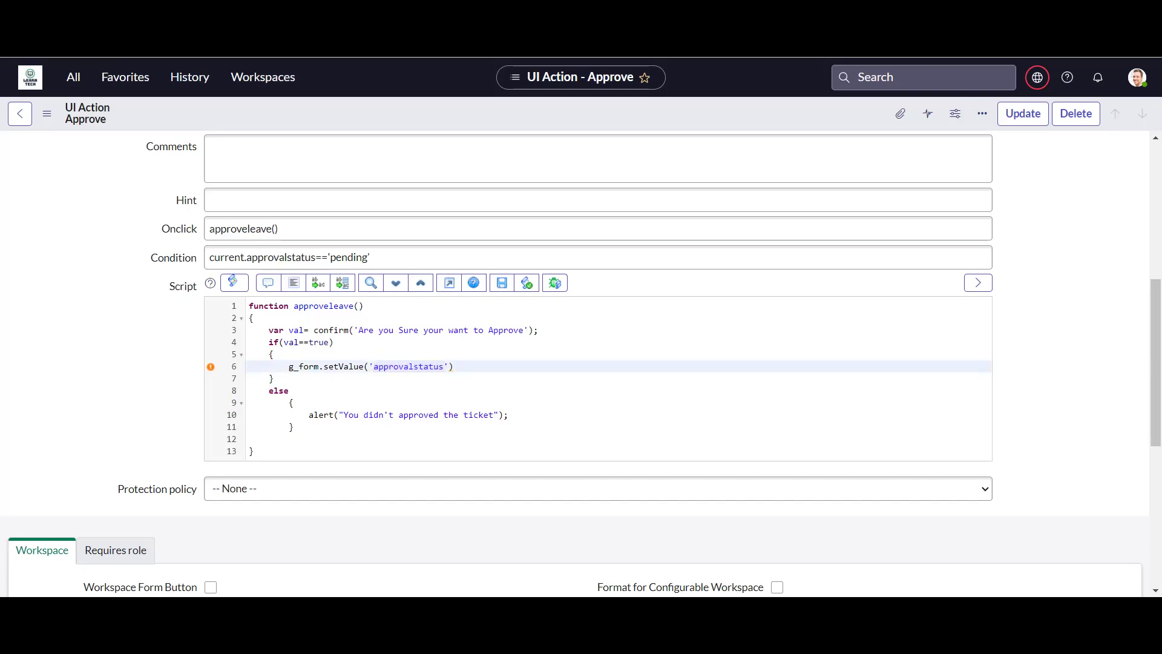
pyautogui.write(",'")
pyautogui.write('appro')
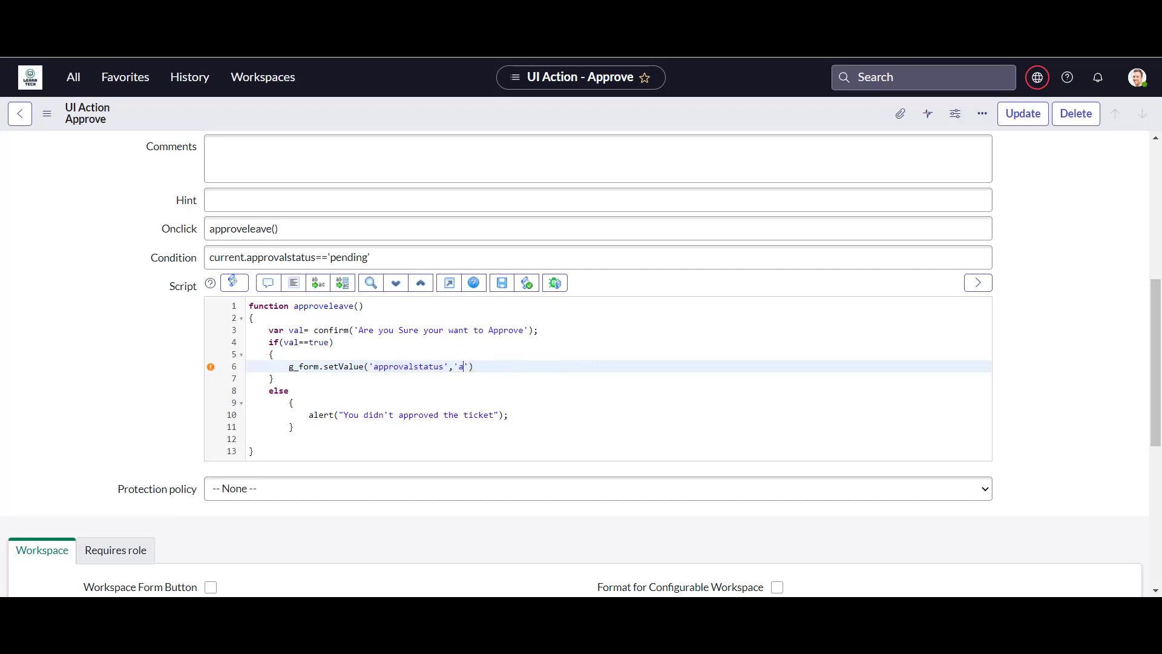
pyautogui.write('ved')
pyautogui.click(509, 366)
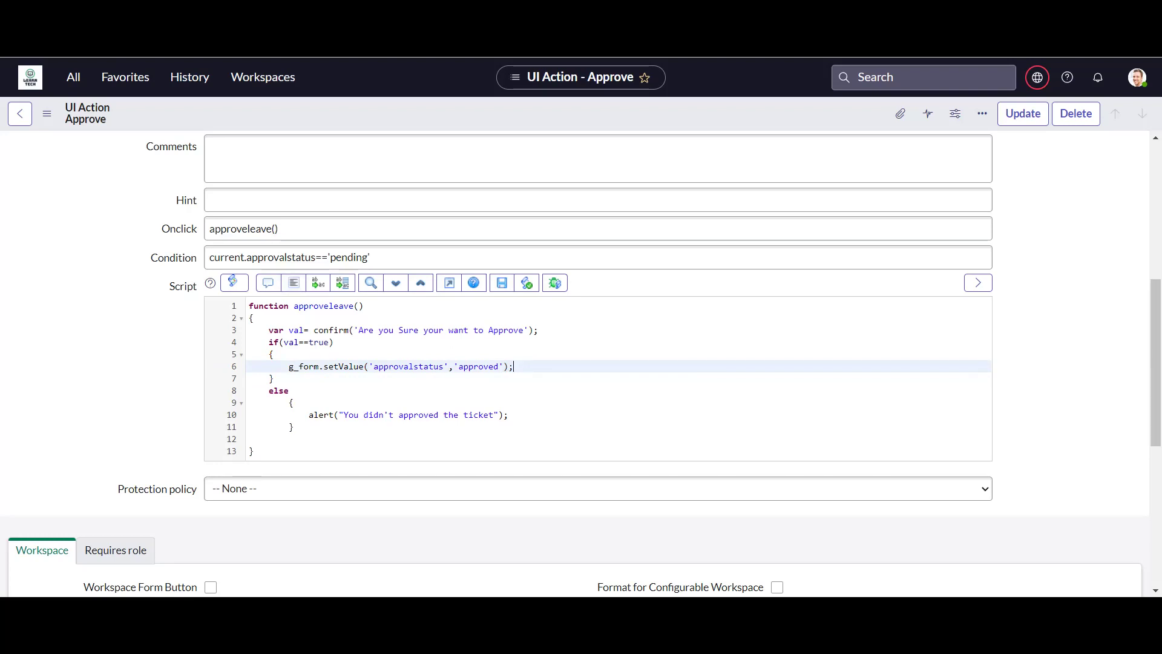
# Add g_form.save(); below the setValue line and save the UI Action while staying on its form.
pyautogui.press('Return')
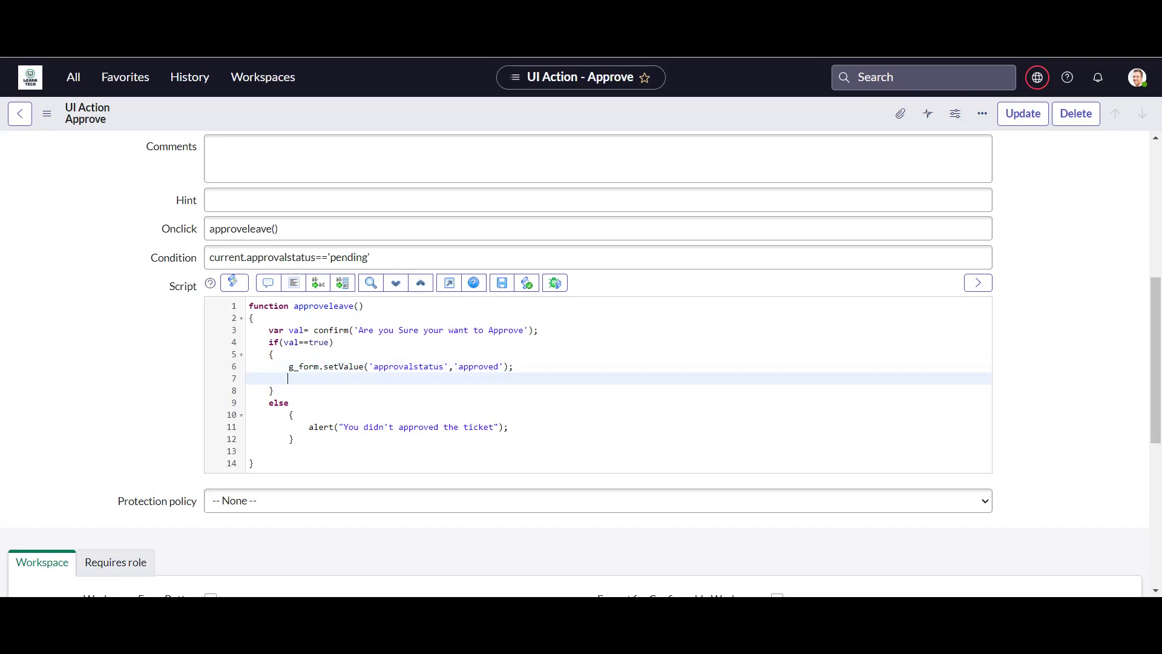
pyautogui.write('g_form.save();')
pyautogui.rightClick(529, 118)
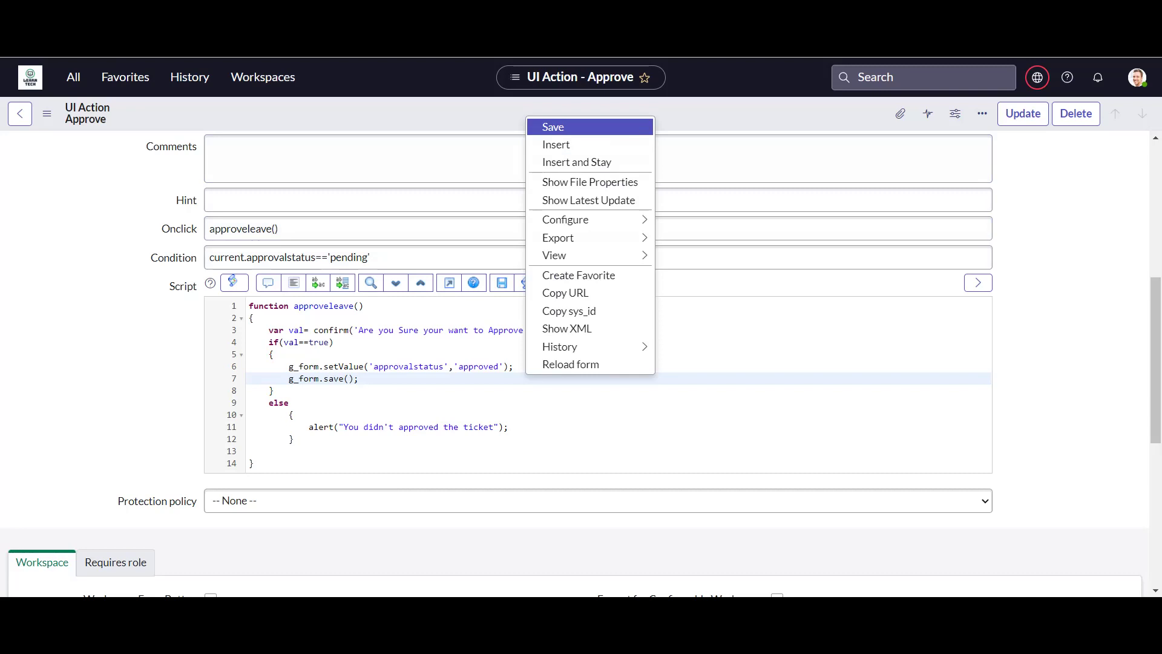
pyautogui.click(553, 126)
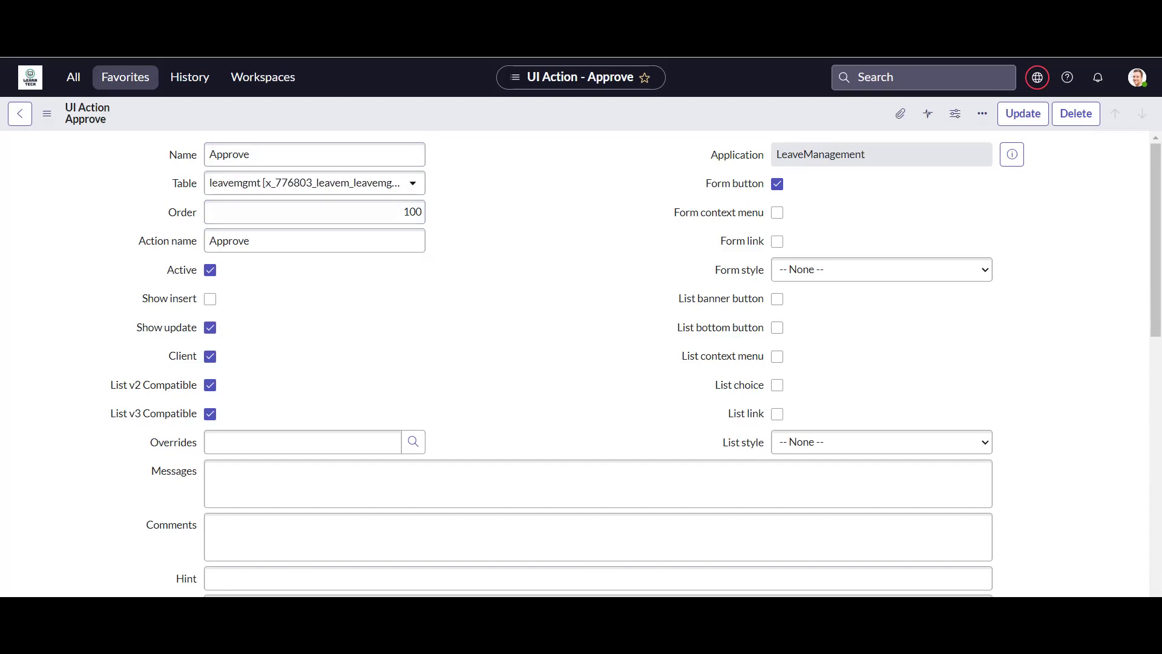
# Open the LMS - Leaves favorite, check the approval status of the first listed leave record, and return to the list.
pyautogui.click(125, 77)
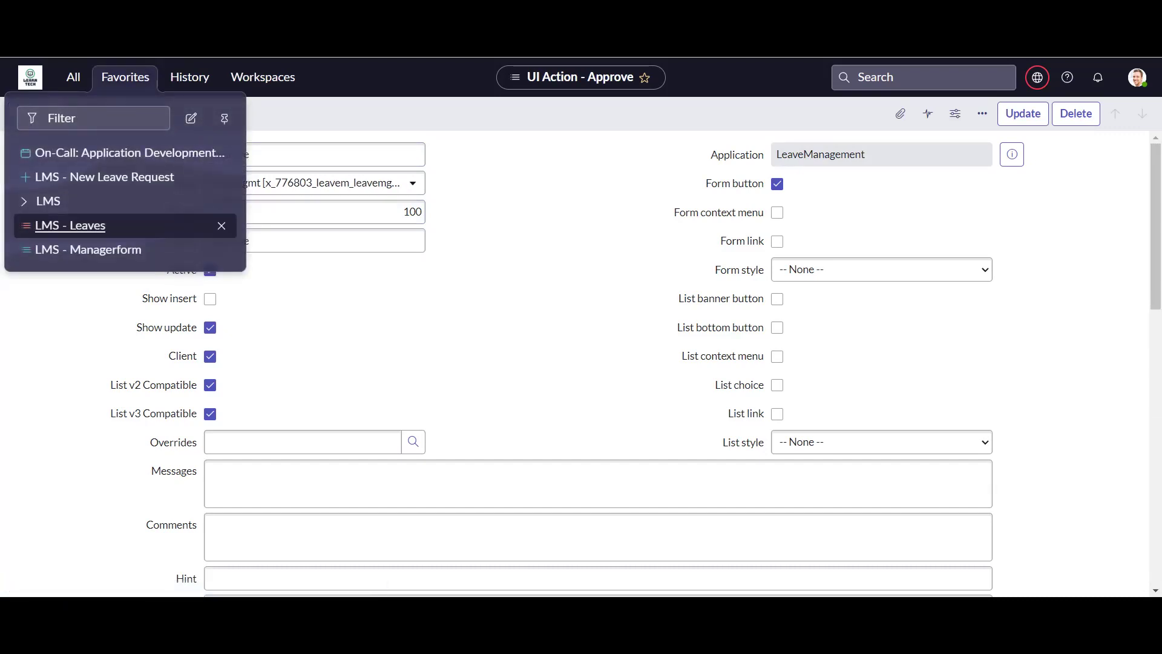
pyautogui.click(70, 225)
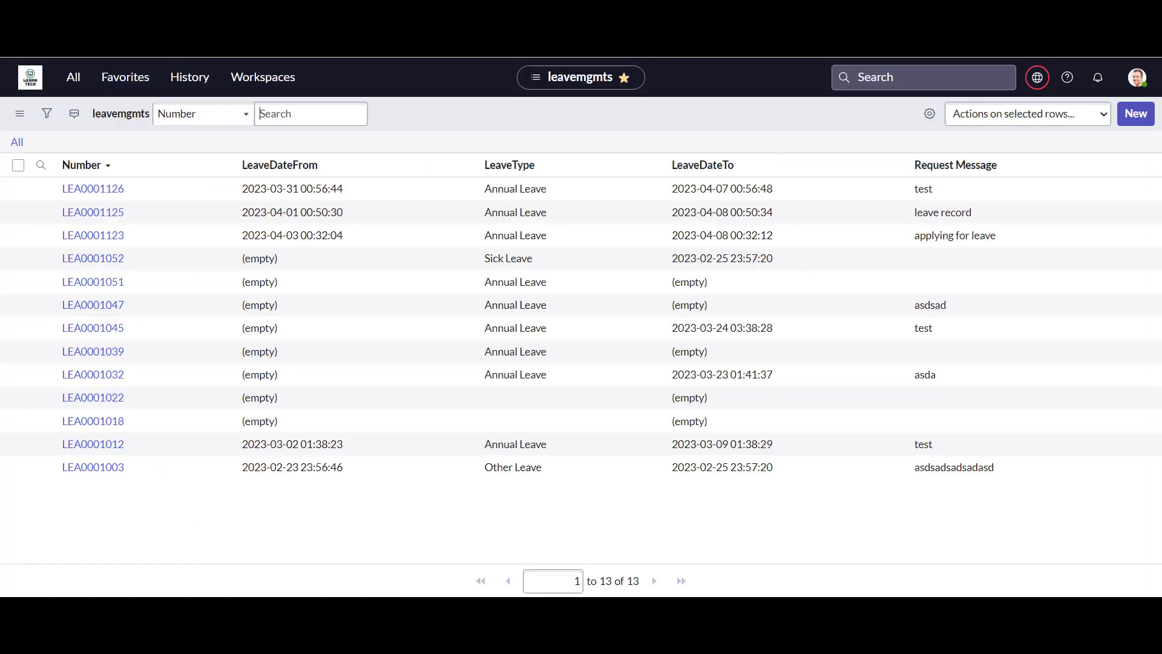
pyautogui.click(92, 188)
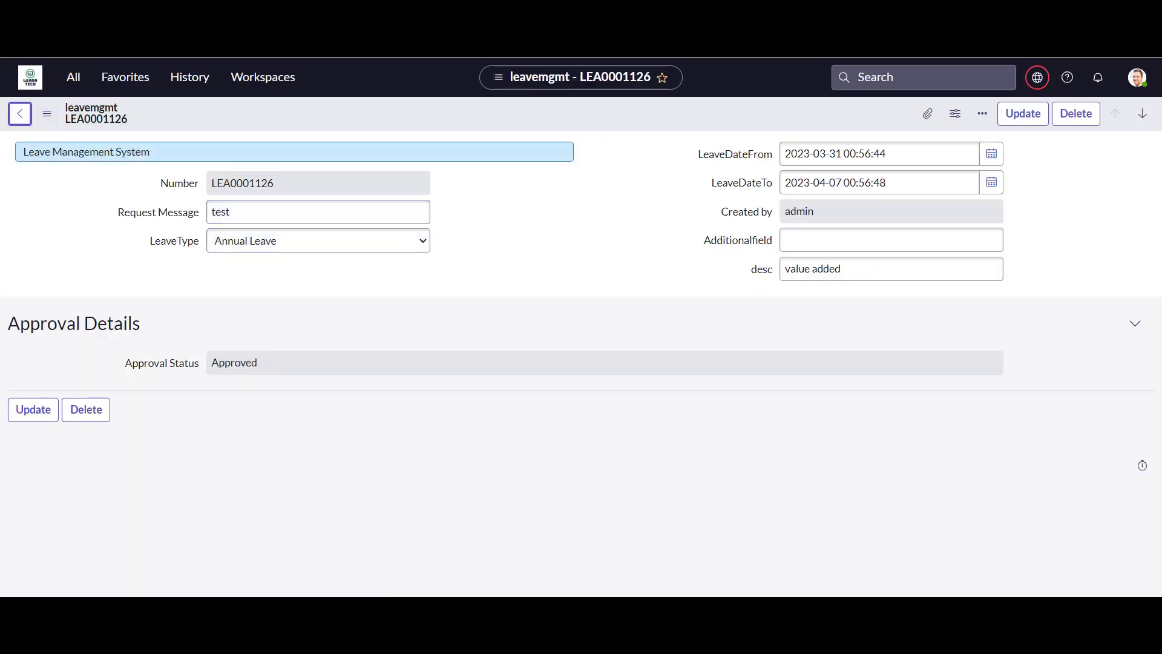
pyautogui.click(20, 113)
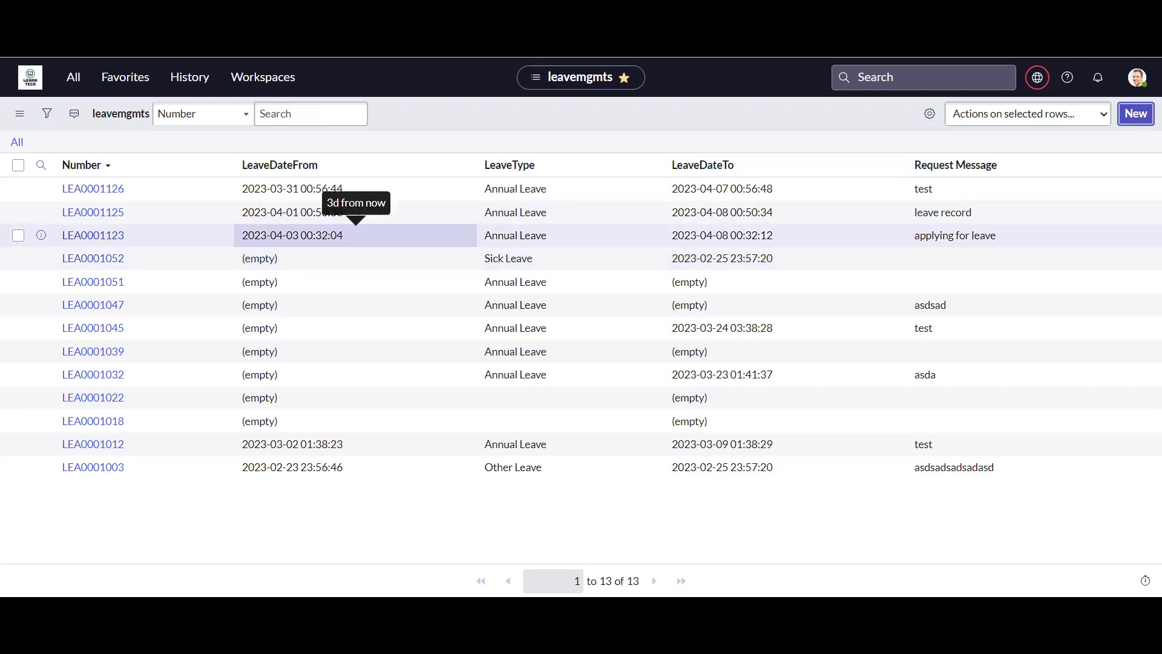
# Start a new leavemgmt record and set its Request Message to "applying for leave".
pyautogui.click(1136, 114)
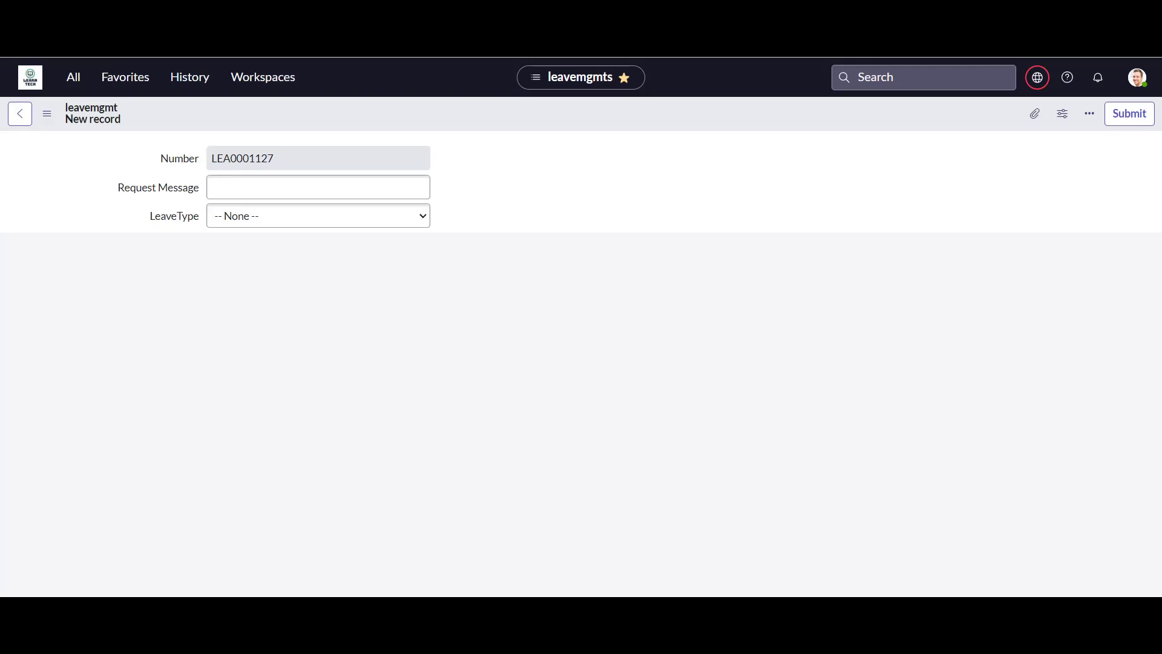
pyautogui.click(317, 212)
pyautogui.write('tes')
pyautogui.press('BackSpace')
pyautogui.press('BackSpace')
pyautogui.press('BackSpace')
pyautogui.write('applying for ')
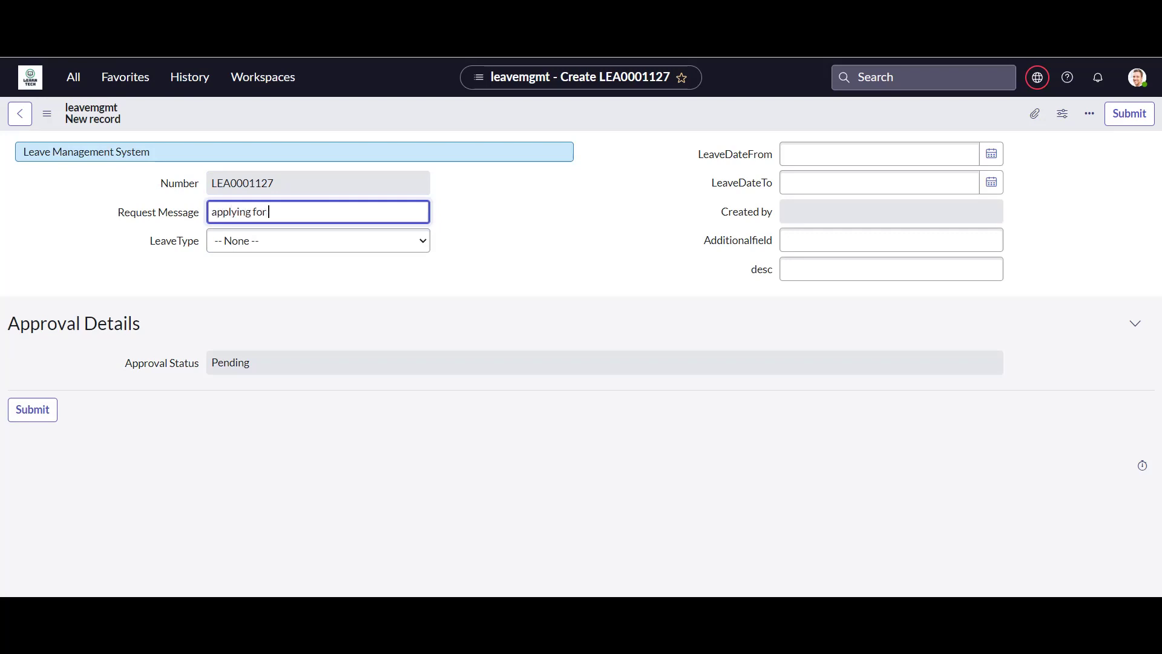
pyautogui.write('leave')
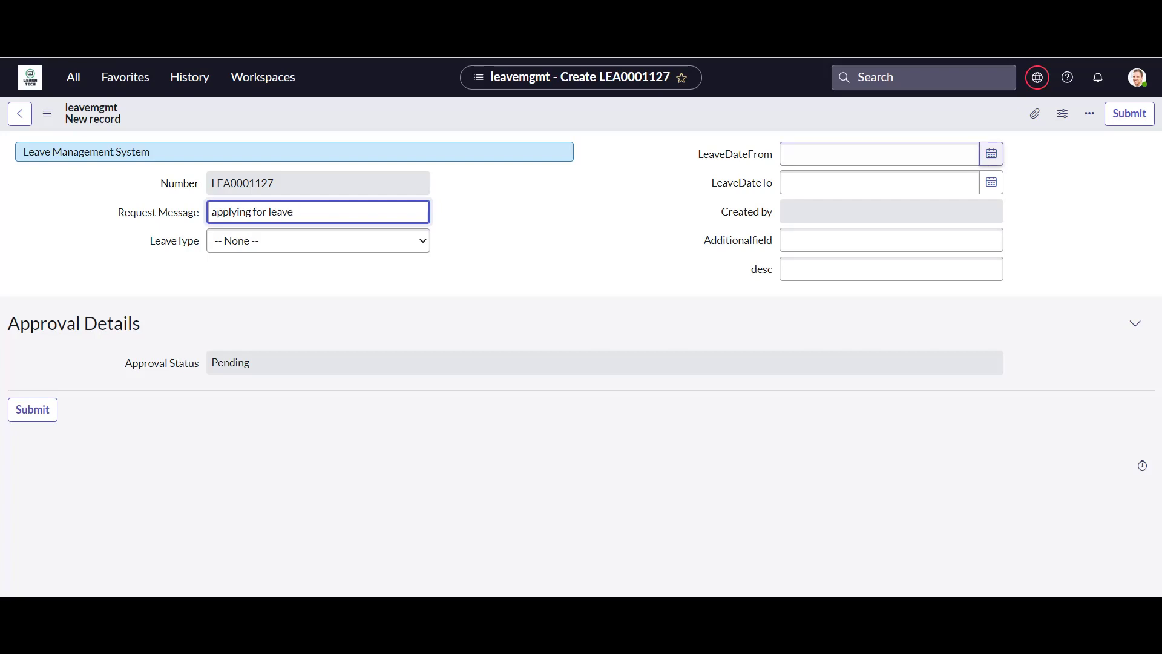
pyautogui.click(991, 153)
pyautogui.click(965, 181)
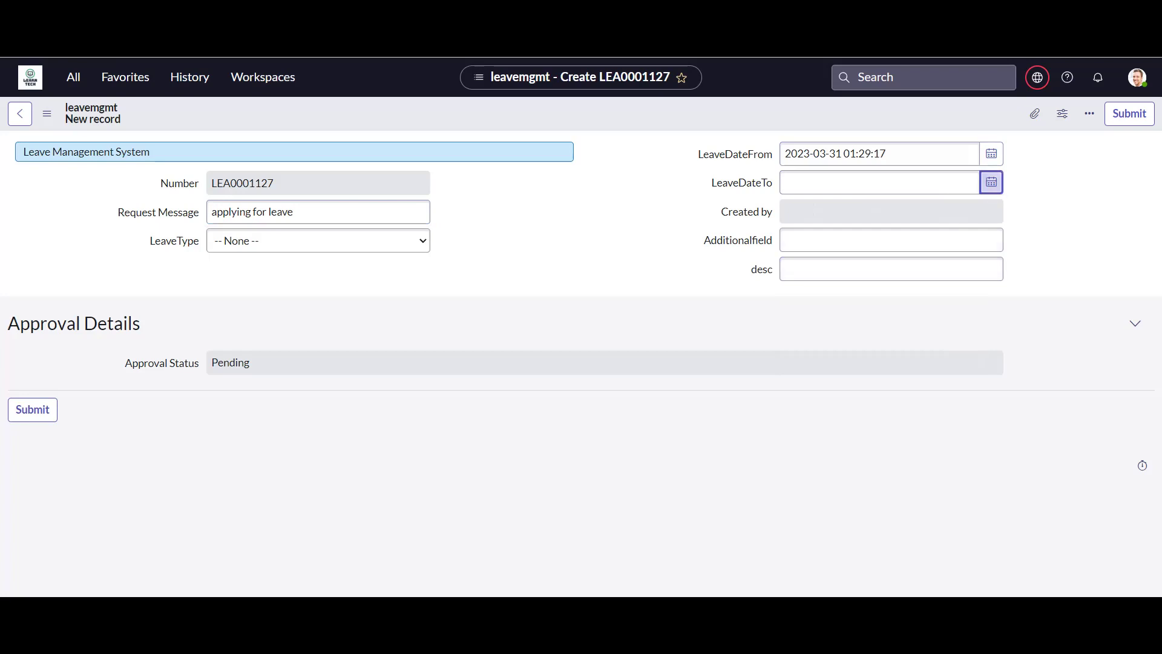
pyautogui.click(991, 182)
pyautogui.click(923, 247)
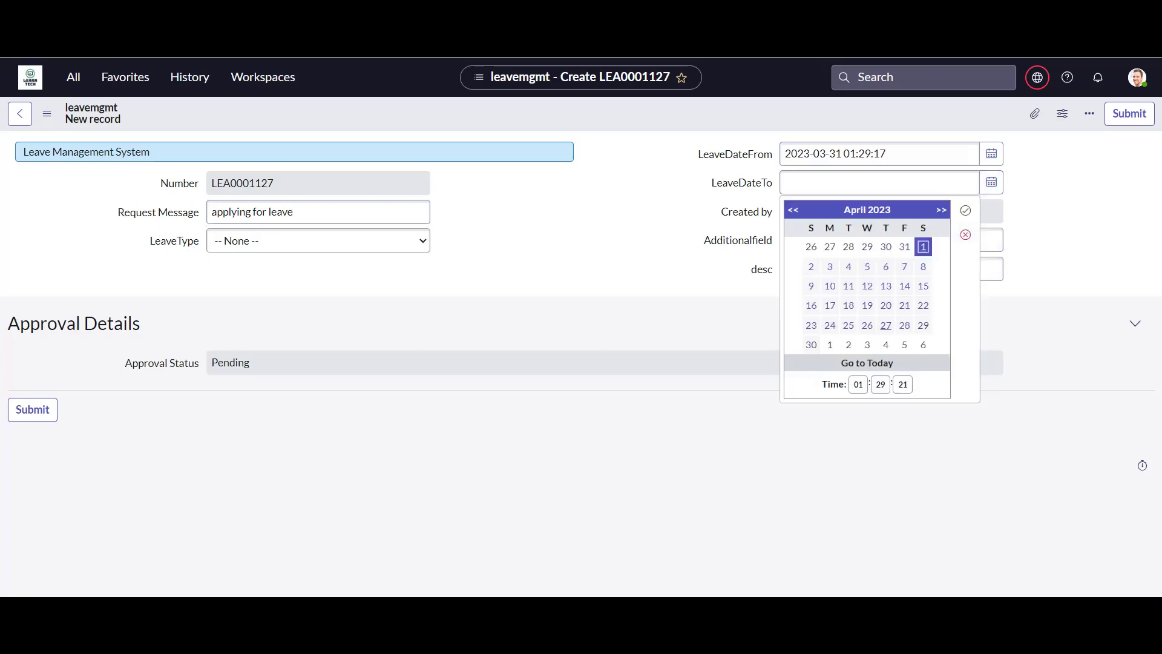
pyautogui.click(966, 210)
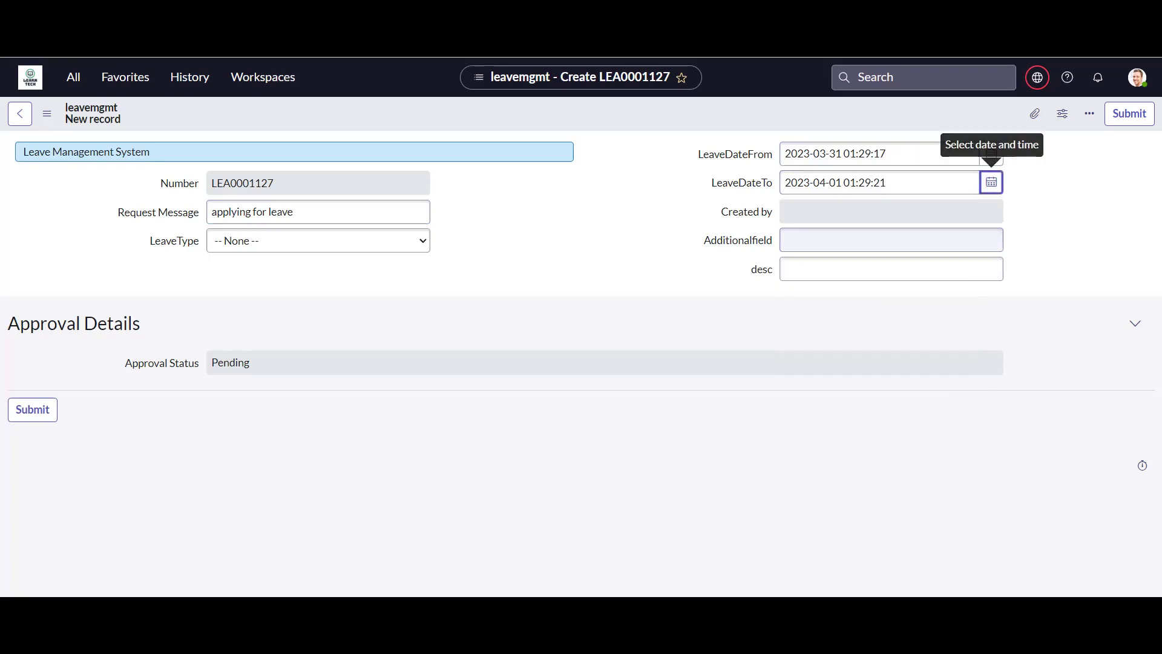
# Set the new record's LeaveType to Annual Leave and submit the record.
pyautogui.click(318, 240)
pyautogui.click(245, 270)
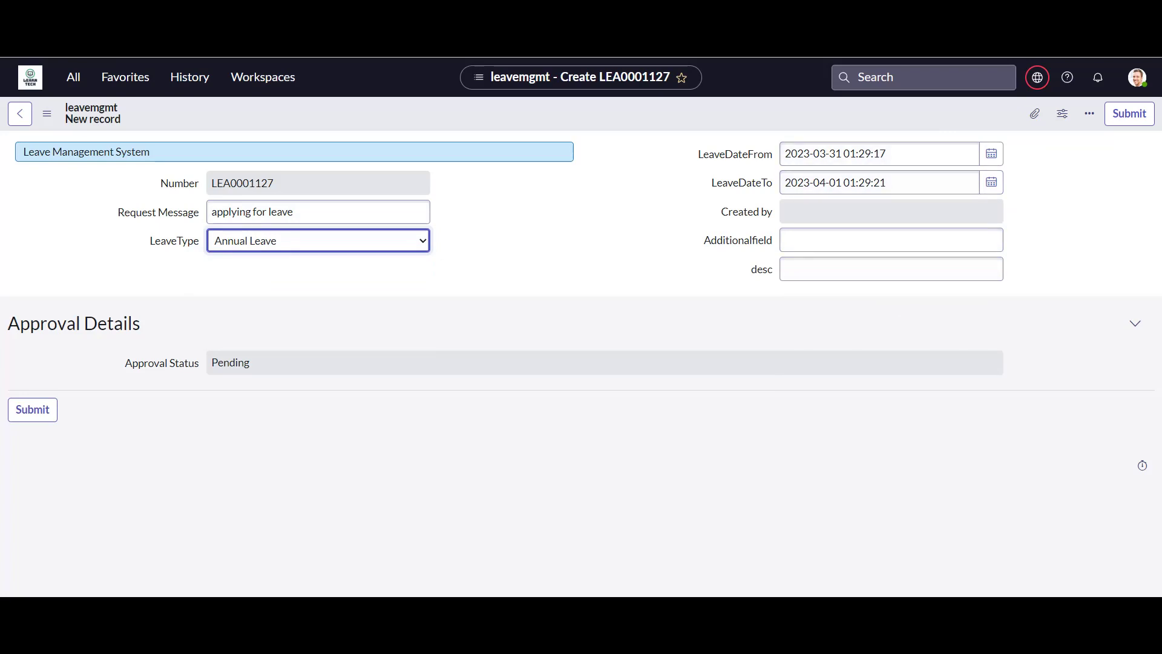
pyautogui.click(32, 409)
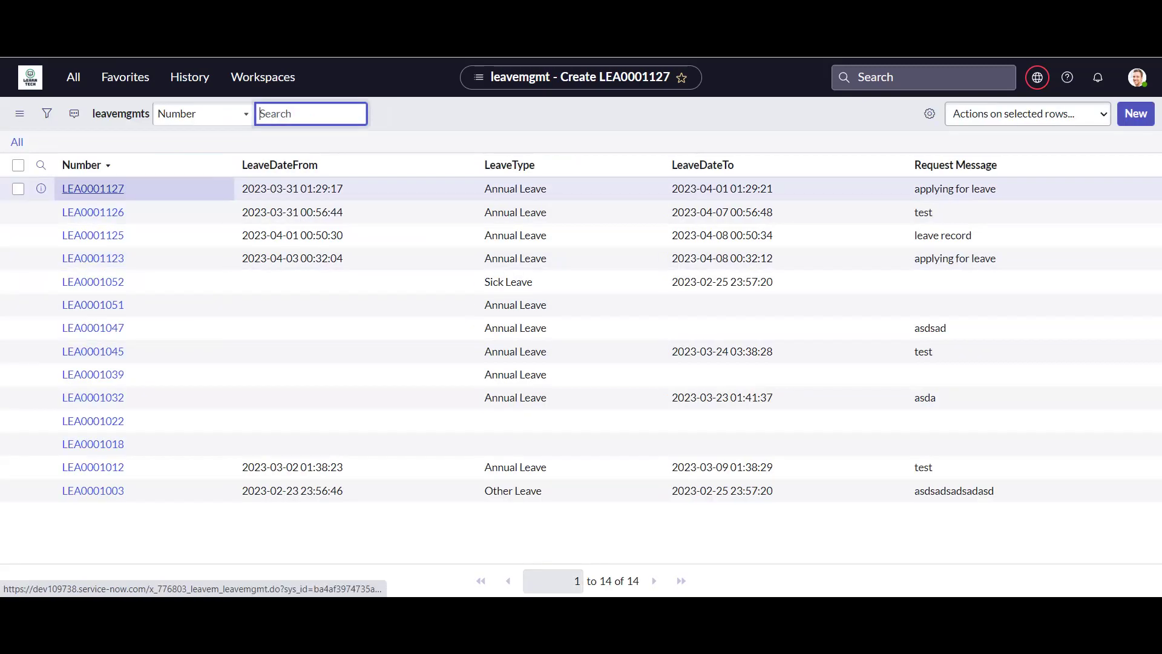
# Open the newly submitted leave record and test Approve, declining the confirmation the first time and accepting it the second time.
pyautogui.click(93, 188)
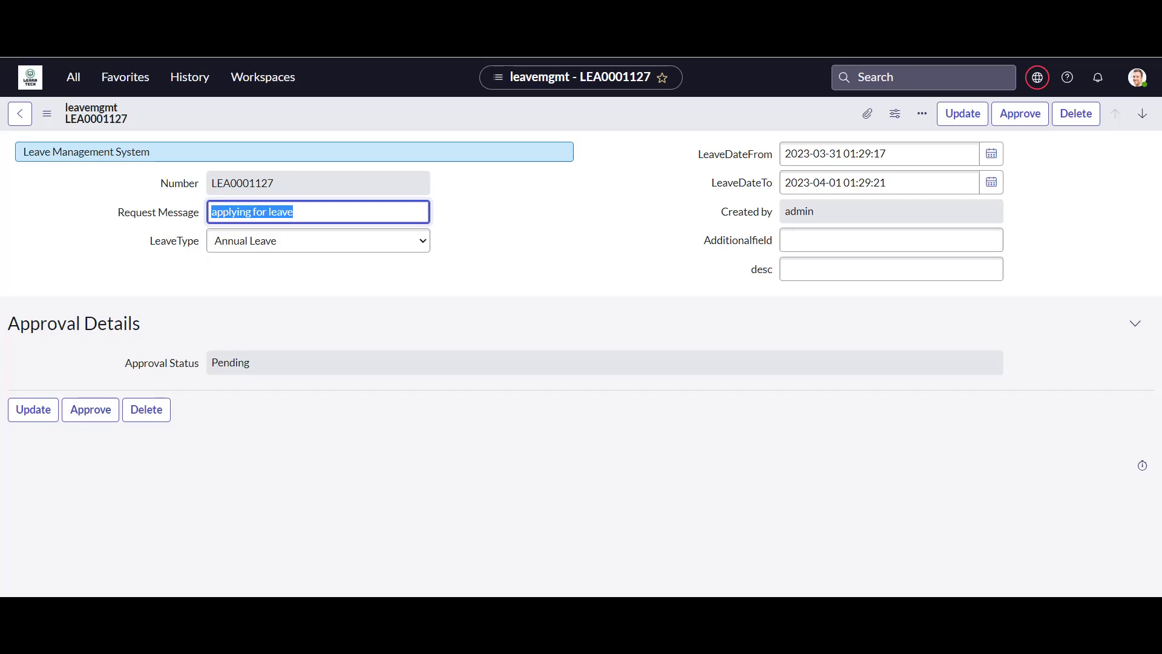
pyautogui.click(90, 409)
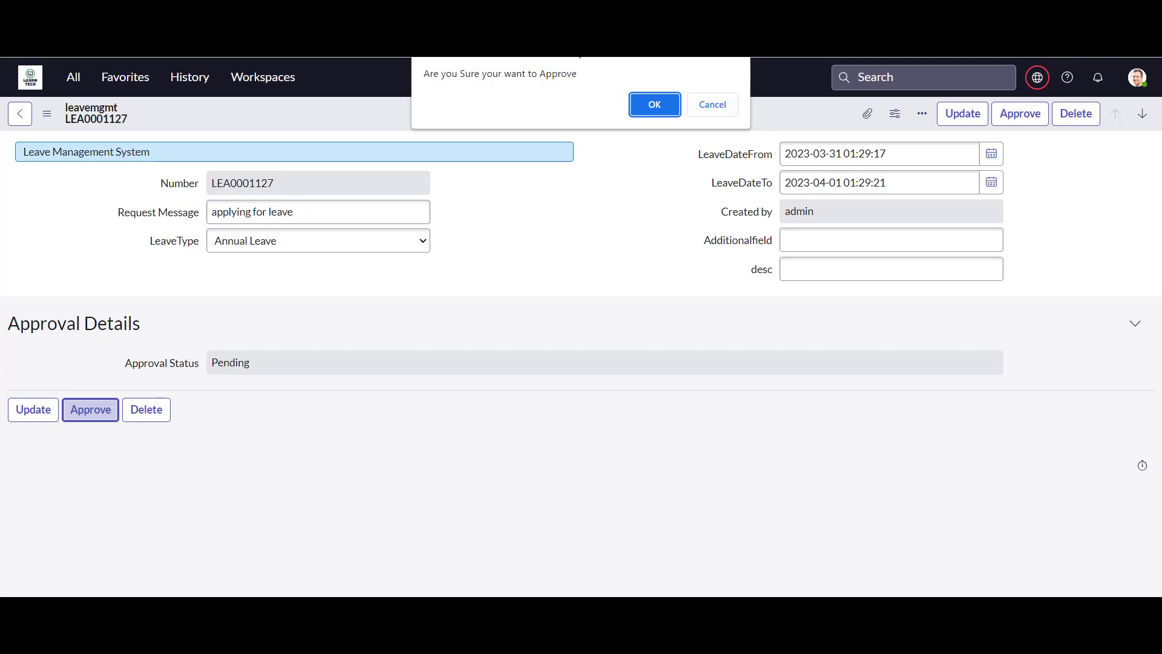
pyautogui.click(712, 105)
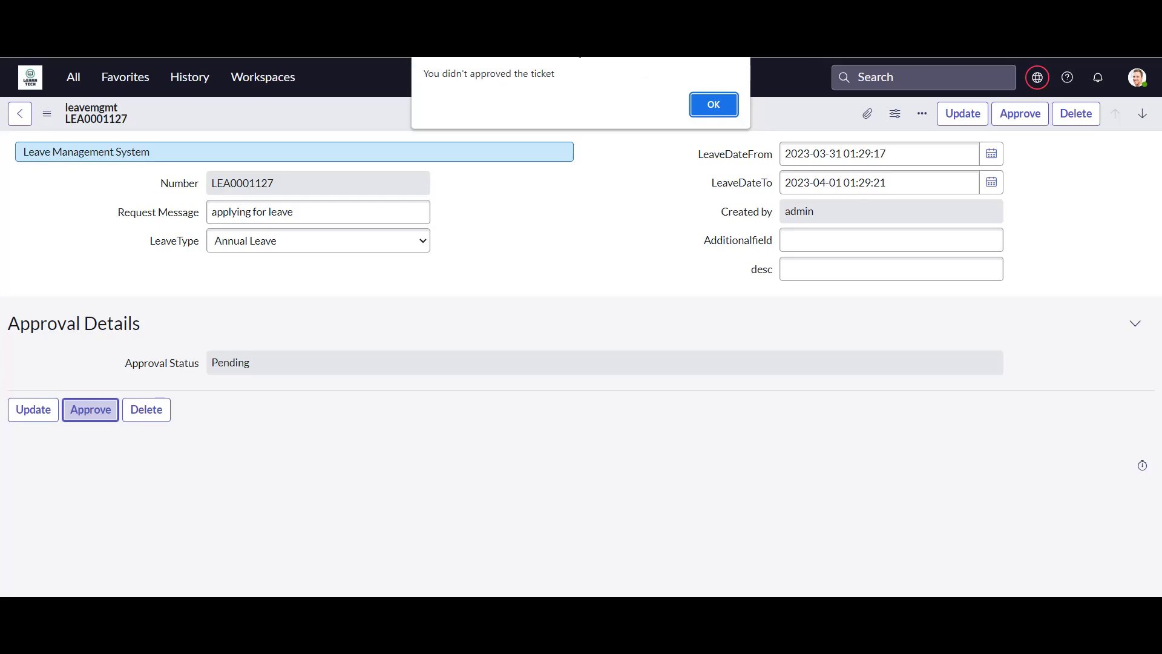
pyautogui.press('Return')
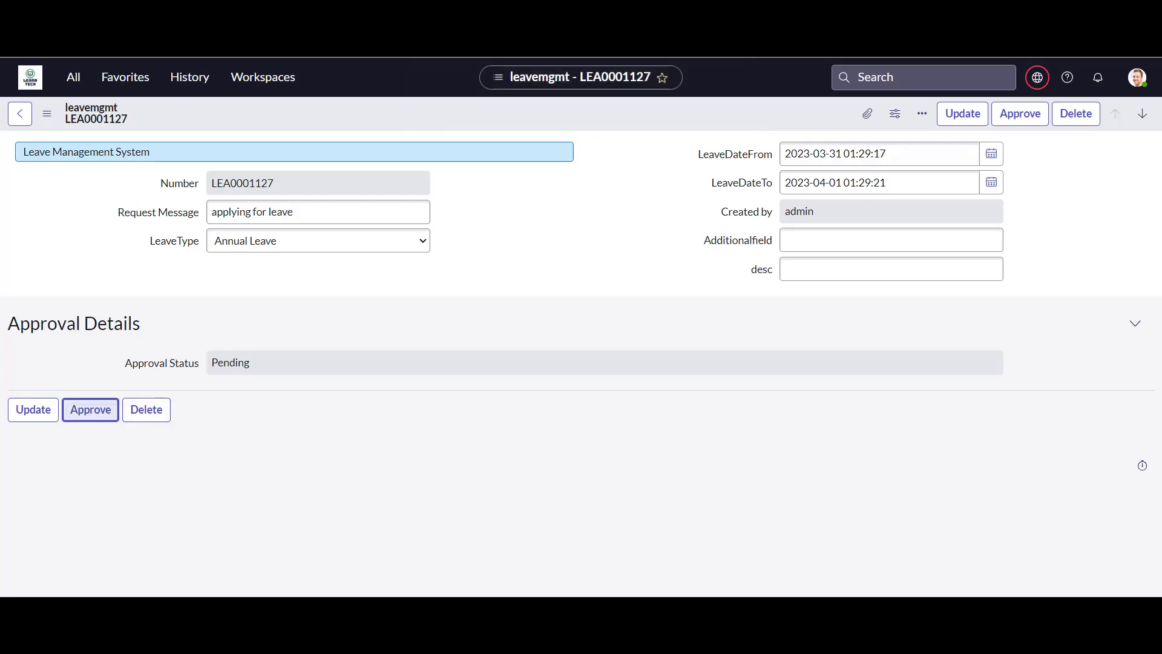
pyautogui.press('Return')
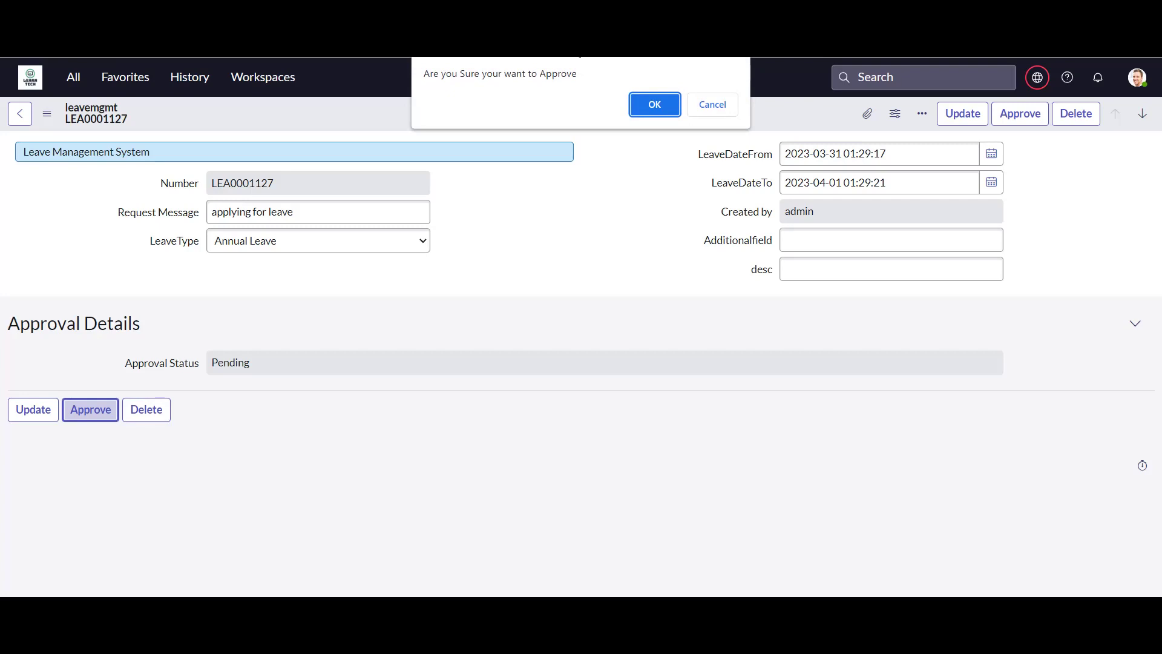
pyautogui.press('Return')
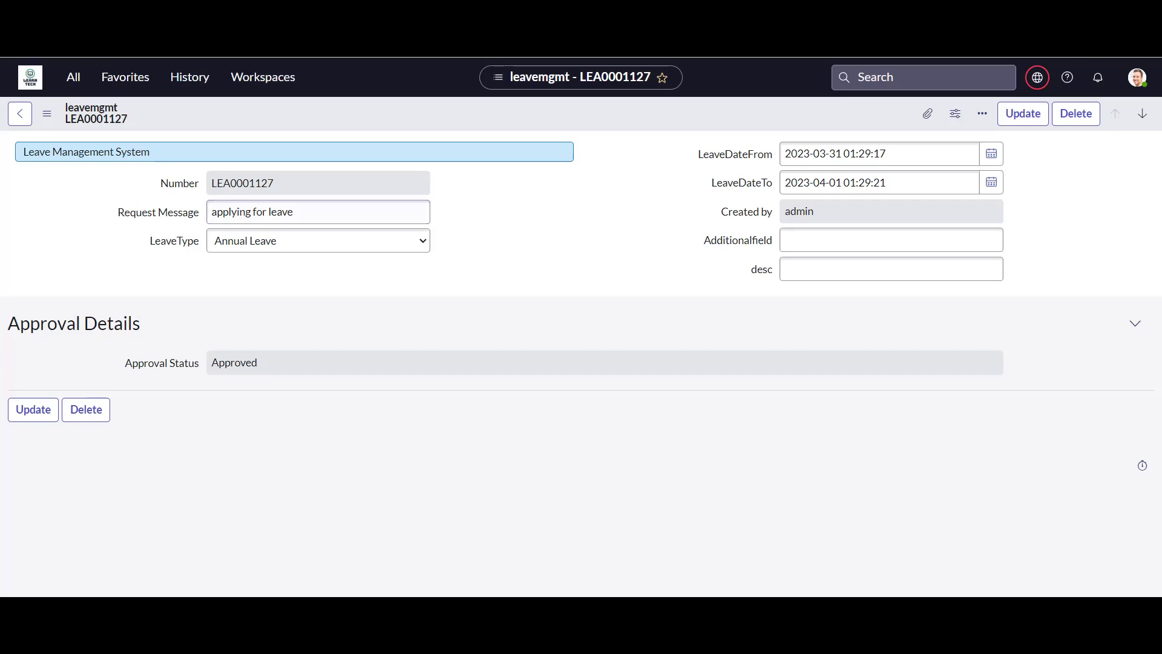
# Open the Approve UI Action from the leave form's UI Actions configuration.
pyautogui.rightClick(304, 117)
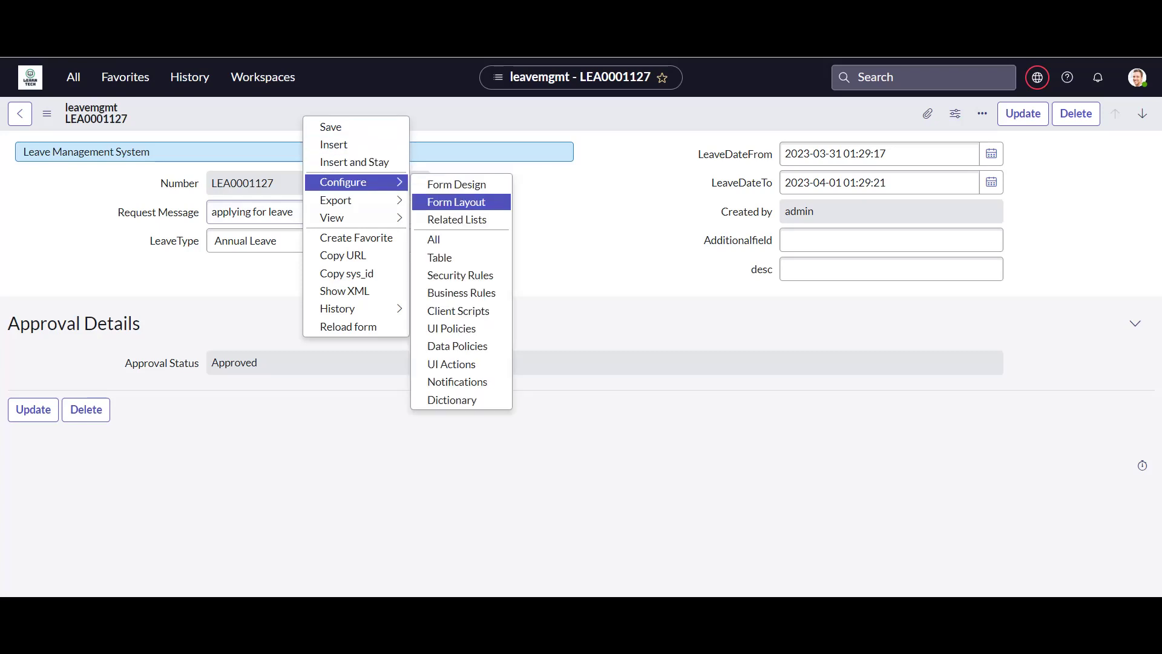
pyautogui.moveTo(342, 181)
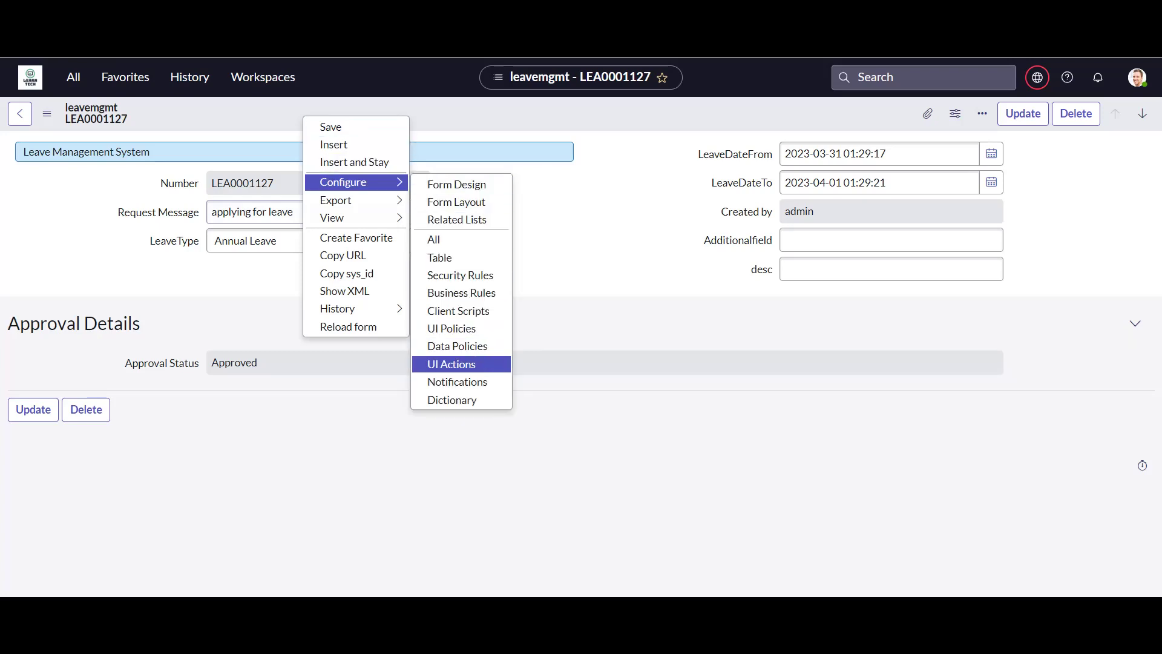
pyautogui.click(451, 364)
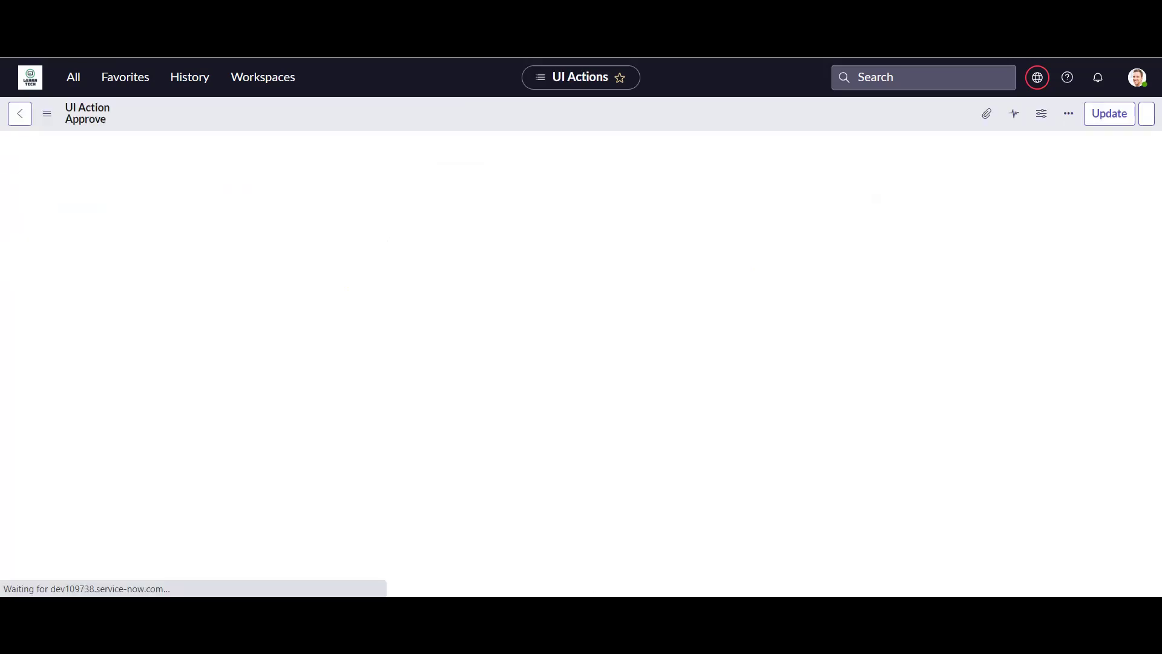
# Examine the Approve UI Action's Workspace and Requires role settings, its related lists and its script.
pyautogui.scroll(-1, 630, 363)
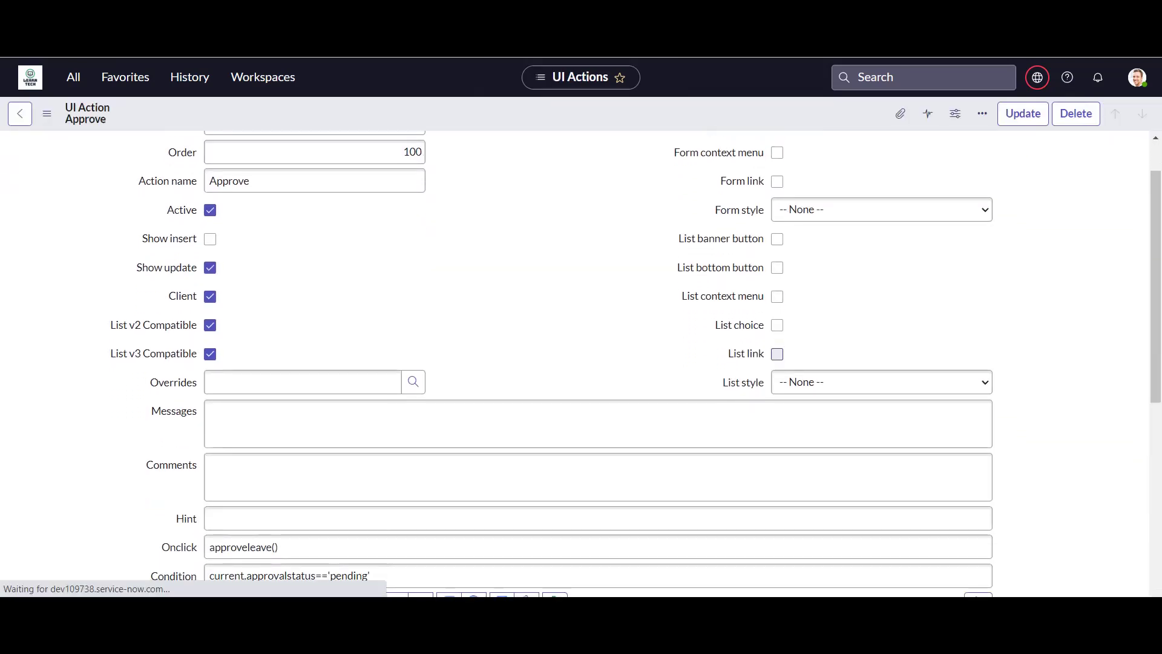
pyautogui.scroll(-4, 630, 363)
pyautogui.scroll(-5, 630, 363)
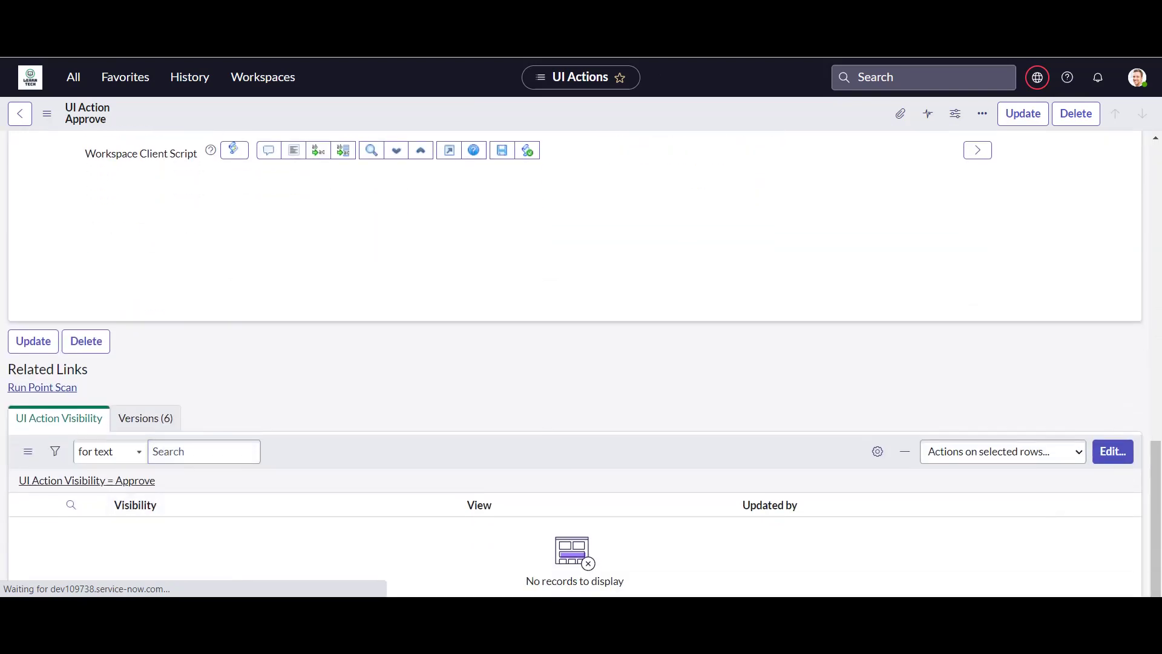
pyautogui.scroll(-15, 582, 364)
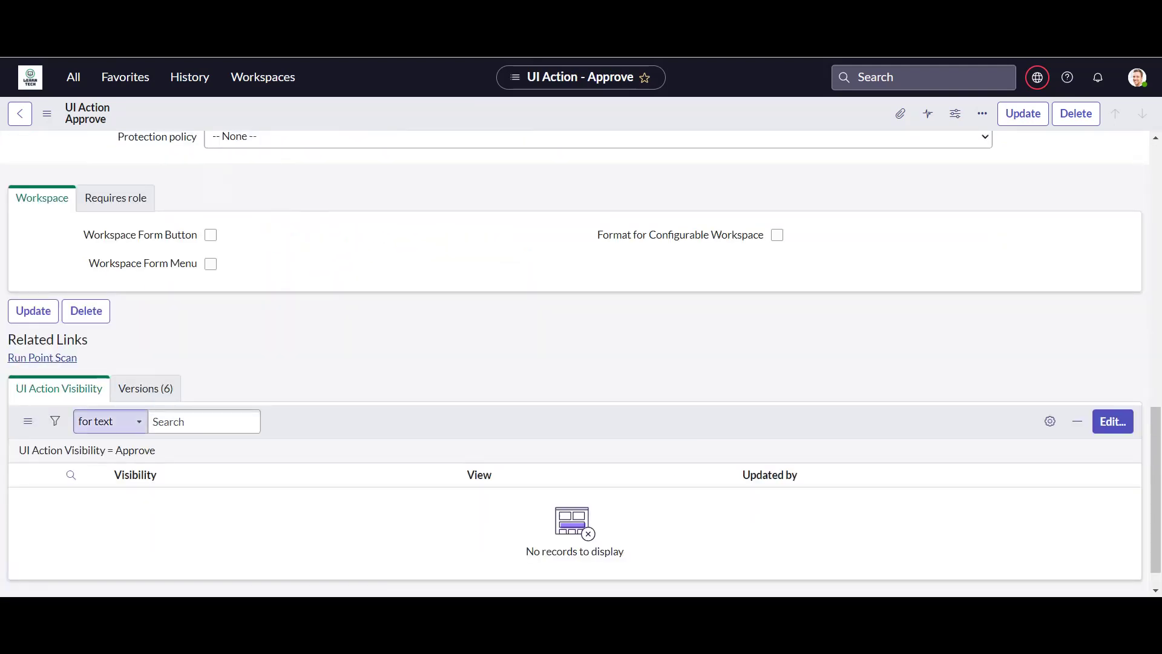
pyautogui.scroll(-1, 278, 475)
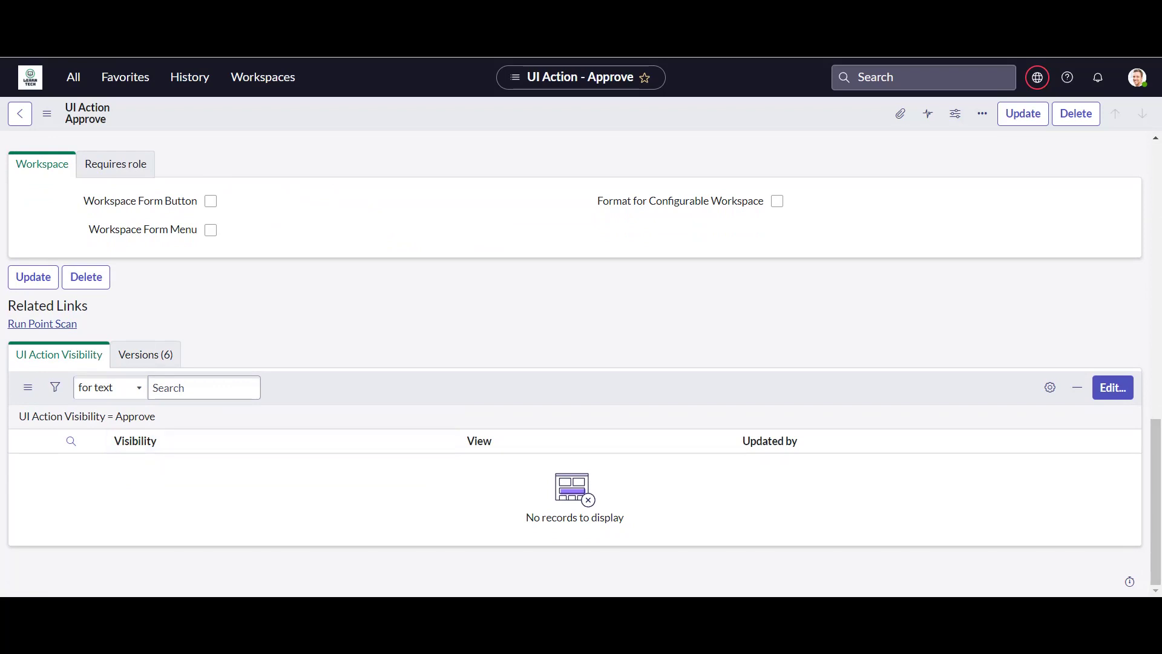
pyautogui.scroll(1, 581, 363)
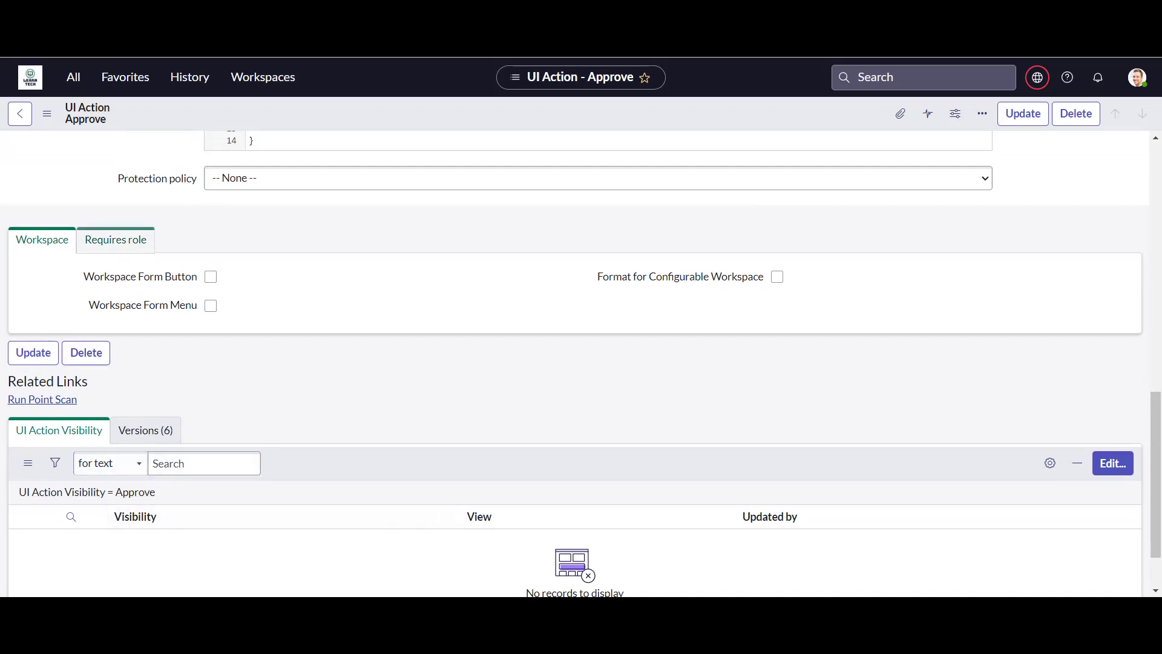
pyautogui.click(115, 239)
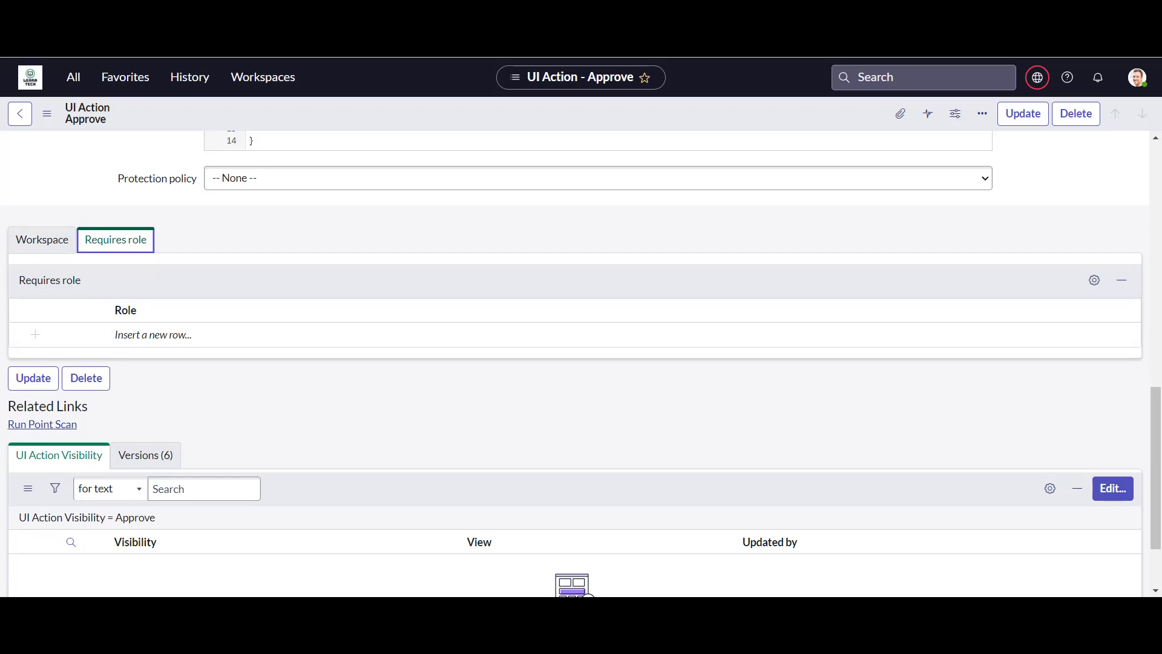
pyautogui.press('Left')
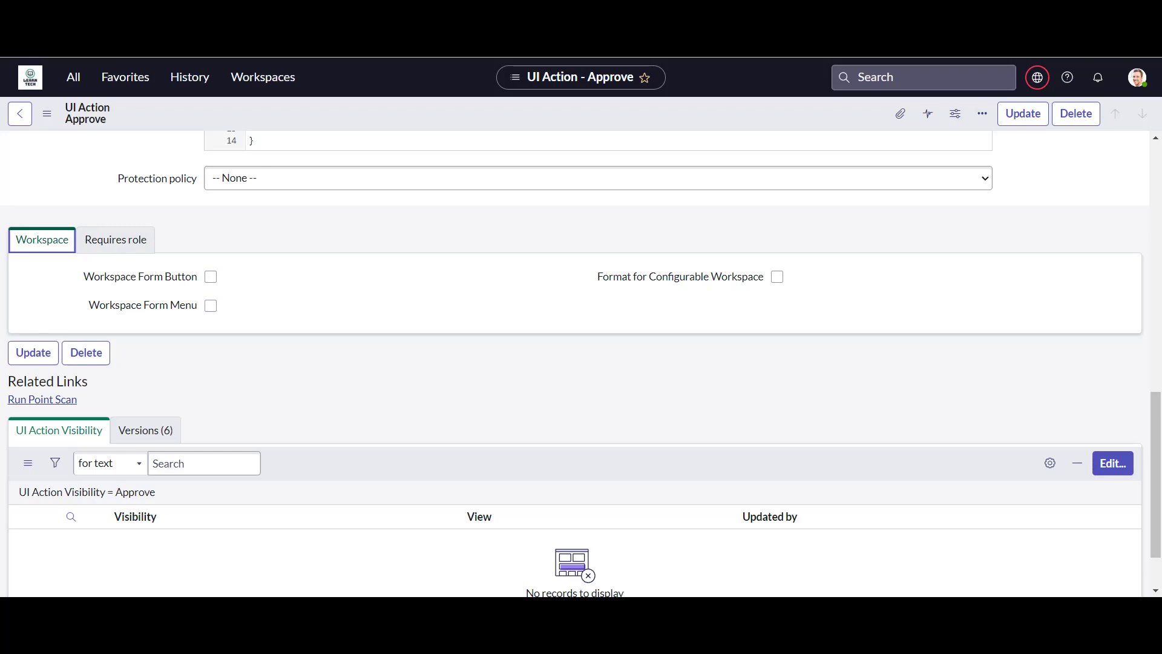
pyautogui.scroll(-2, 581, 363)
pyautogui.scroll(3, 581, 364)
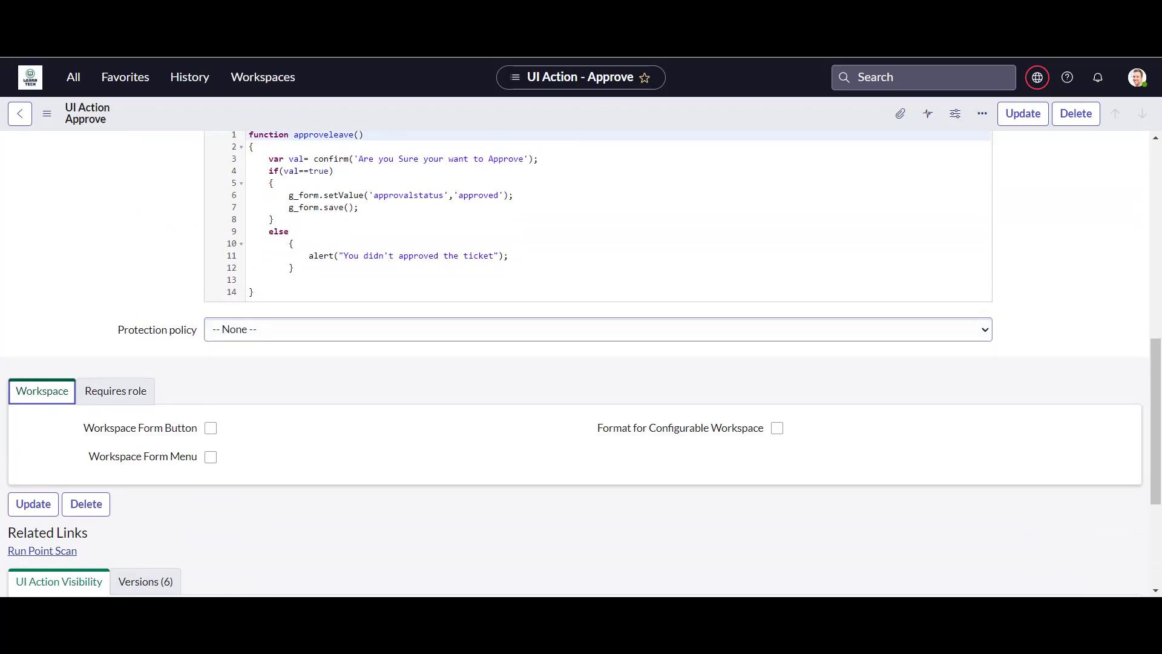
pyautogui.scroll(2, 581, 363)
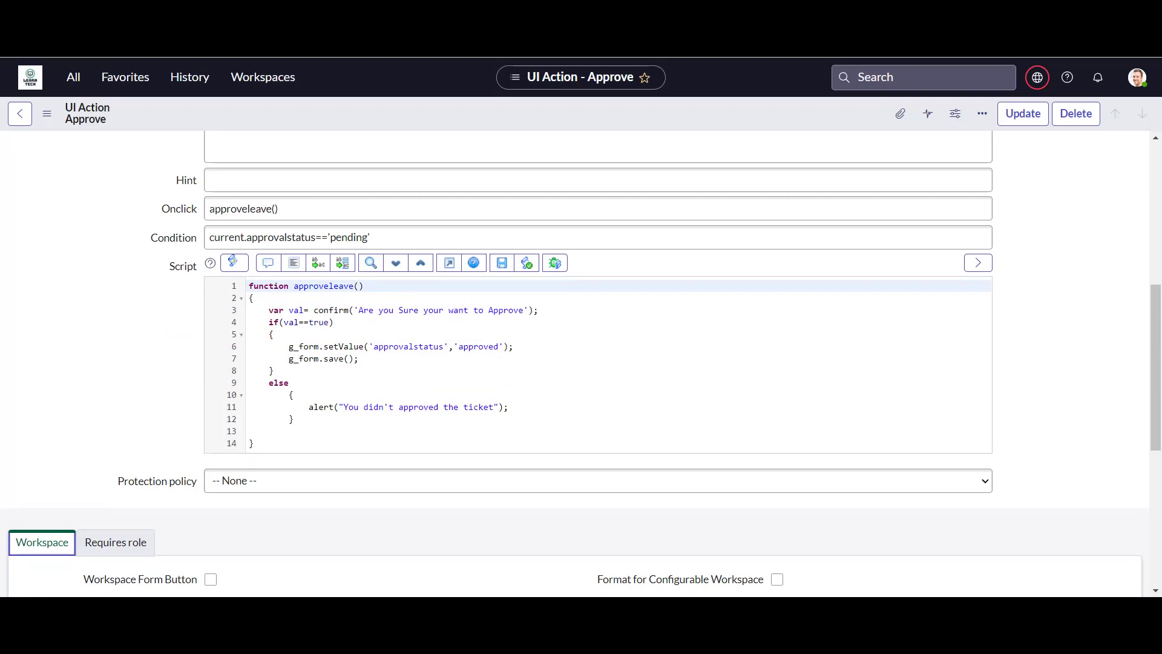
# Duplicate the g_form.setValue('approvalstatus','approved'); line directly below itself in the approveleave() script.
pyautogui.click(513, 346)
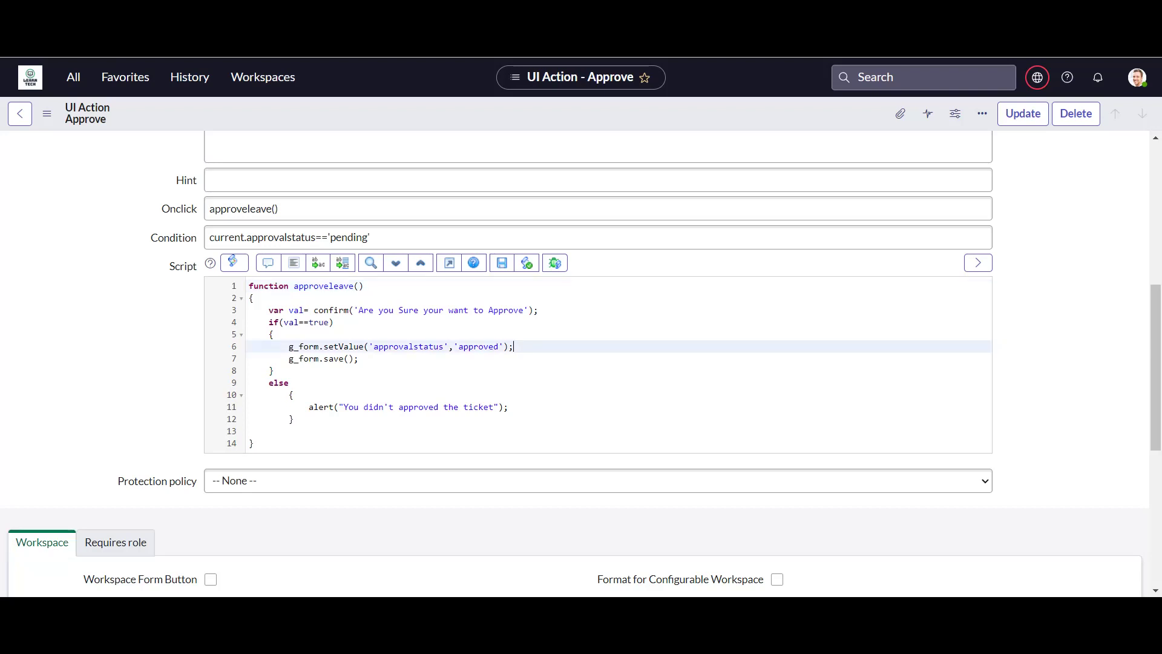
pyautogui.press('Return')
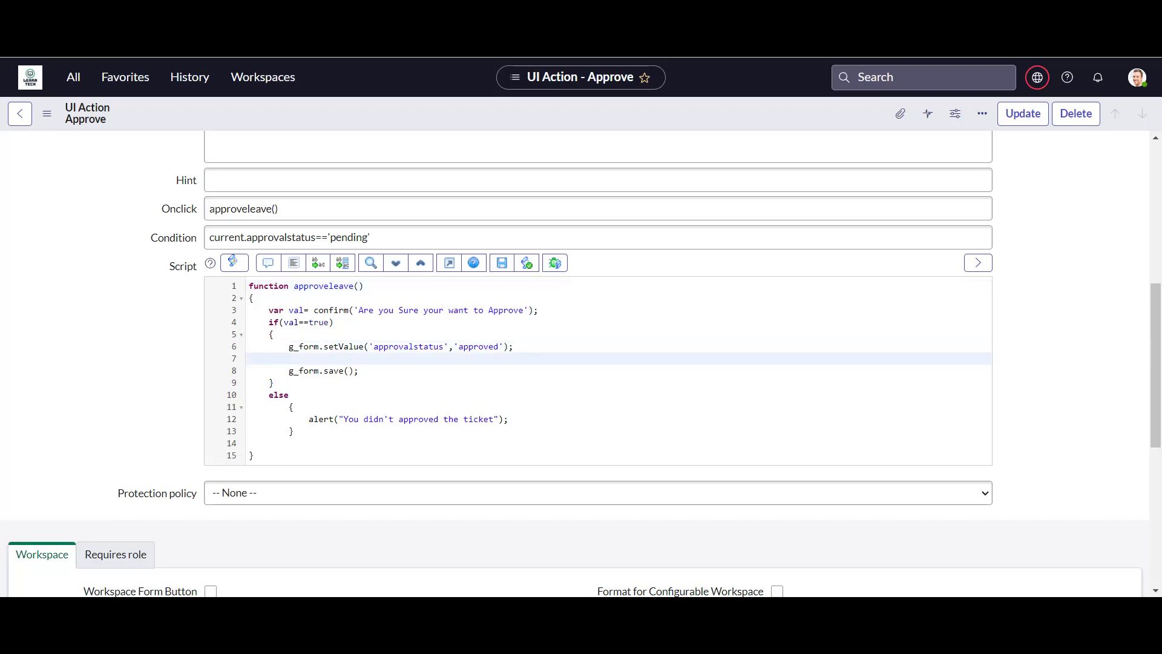
pyautogui.moveTo(288, 346); pyautogui.dragTo(513, 346)
pyautogui.hotkey('ctrl', 'c')
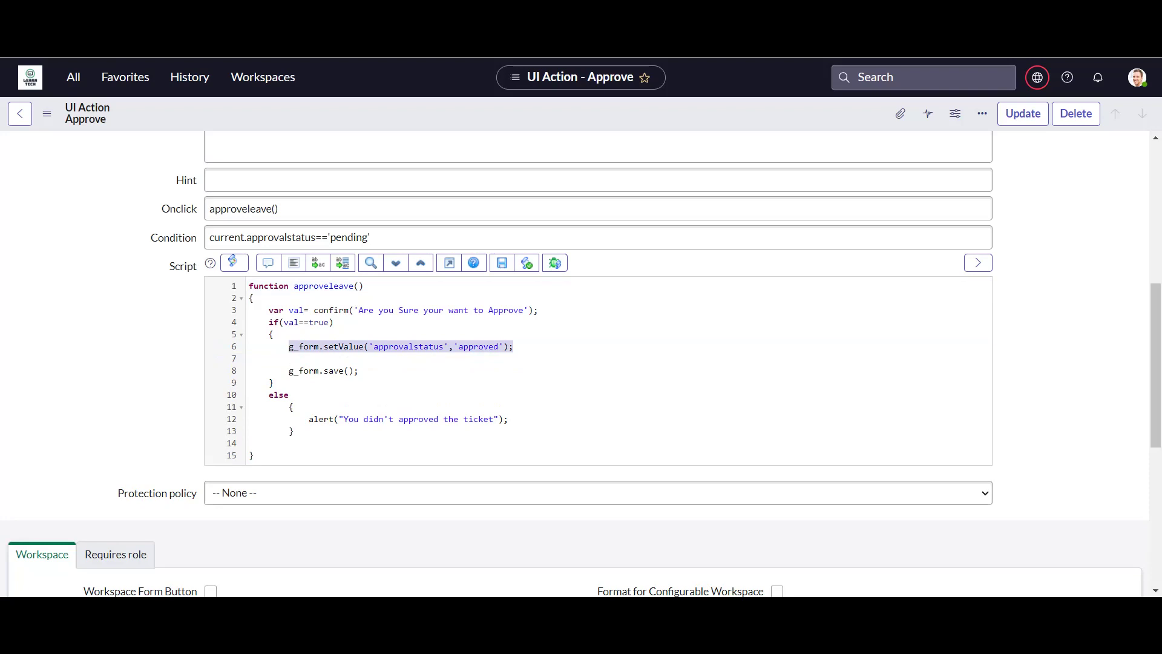
pyautogui.click(288, 358)
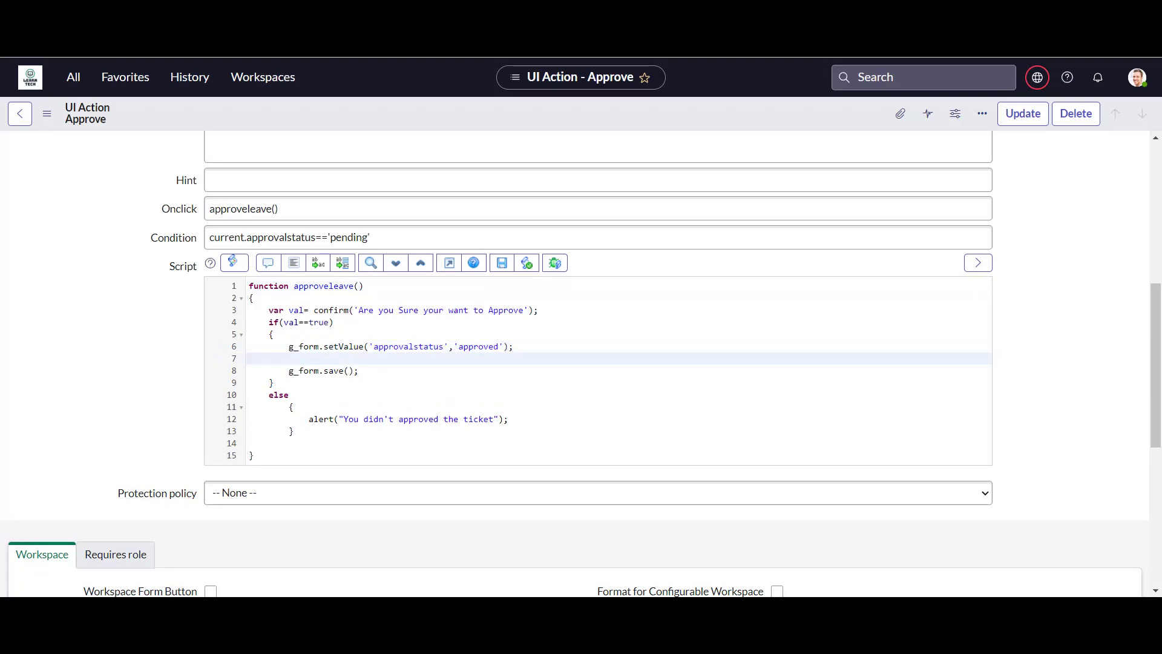
pyautogui.hotkey('ctrl', 'v')
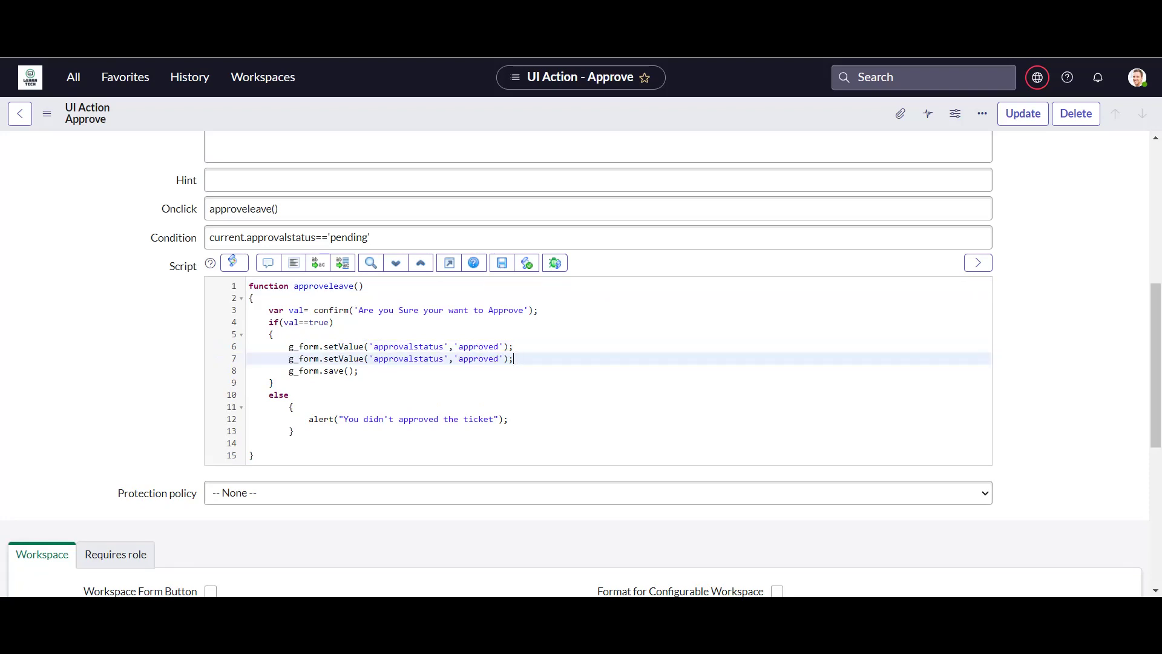
# Change the duplicated line to g_form.setValue('desc','description added'); and save the UI Action while staying on its form.
pyautogui.doubleClick(409, 359)
pyautogui.write('desc')
pyautogui.doubleClick(428, 358)
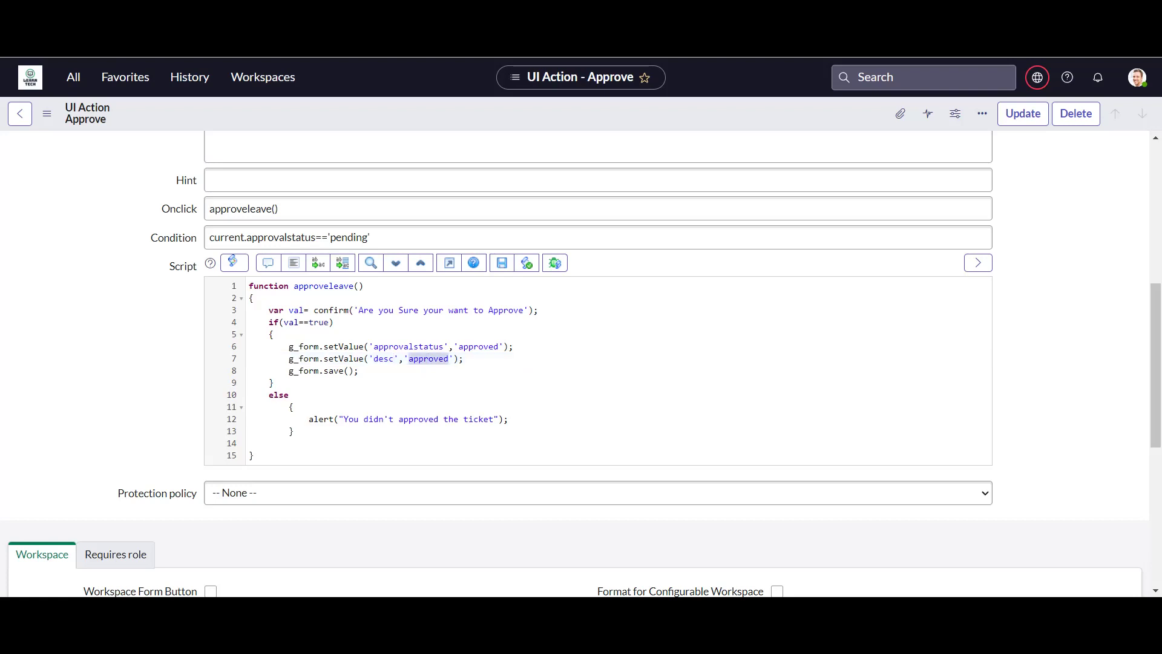
pyautogui.write('descr')
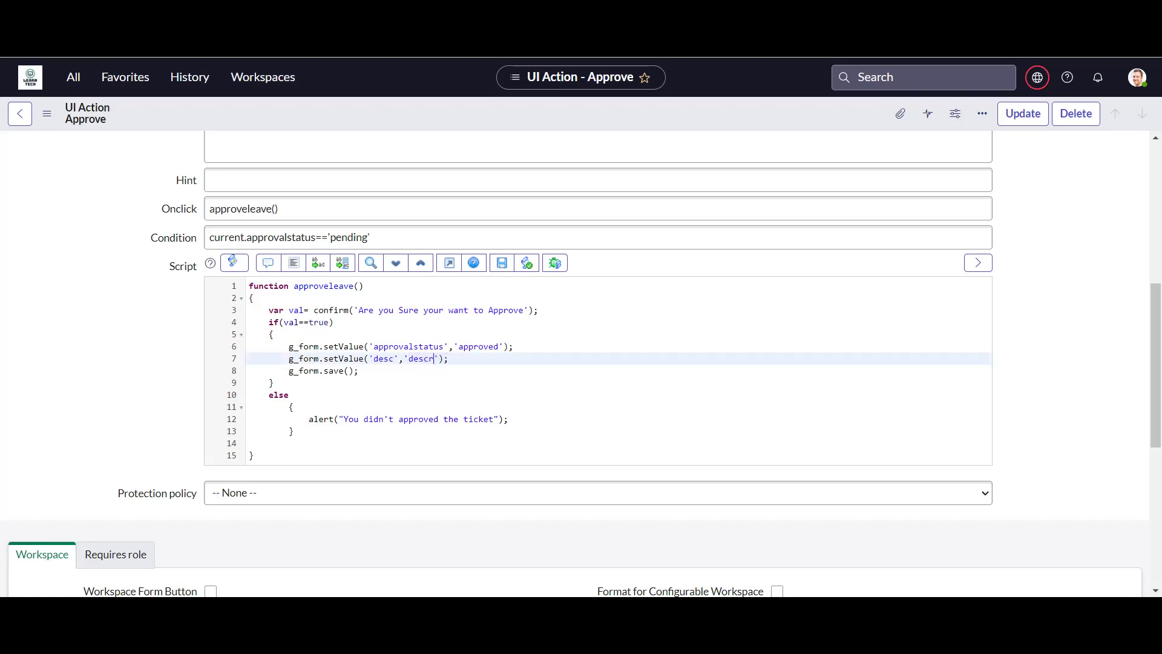
pyautogui.write('iption added')
pyautogui.rightClick(449, 124)
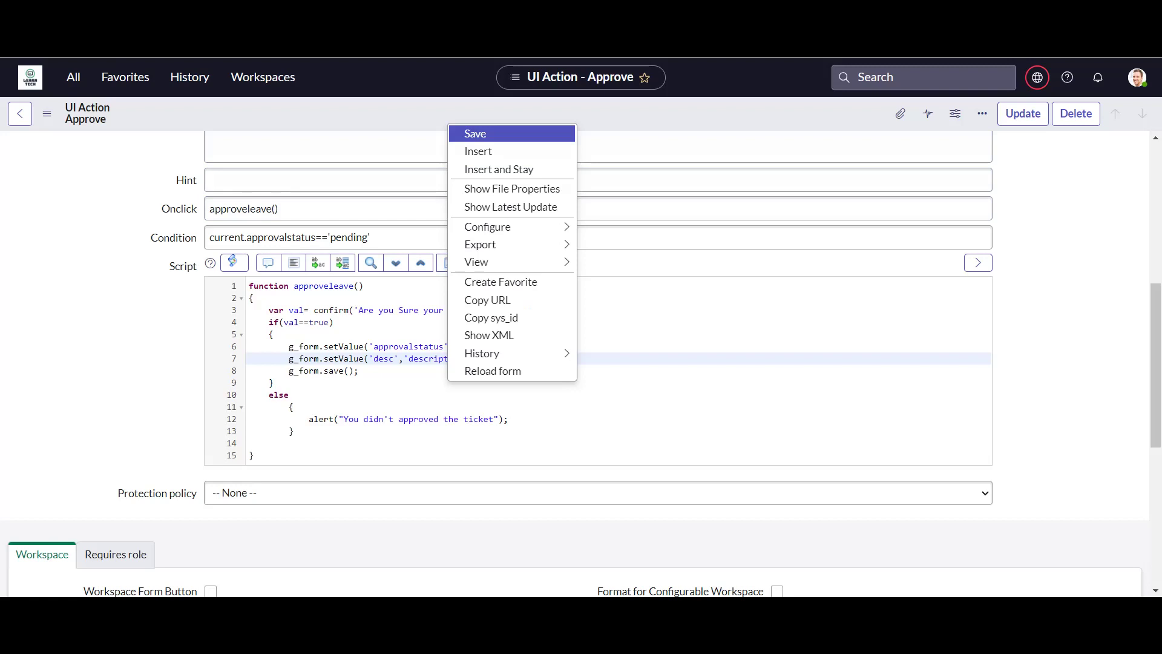
pyautogui.click(475, 133)
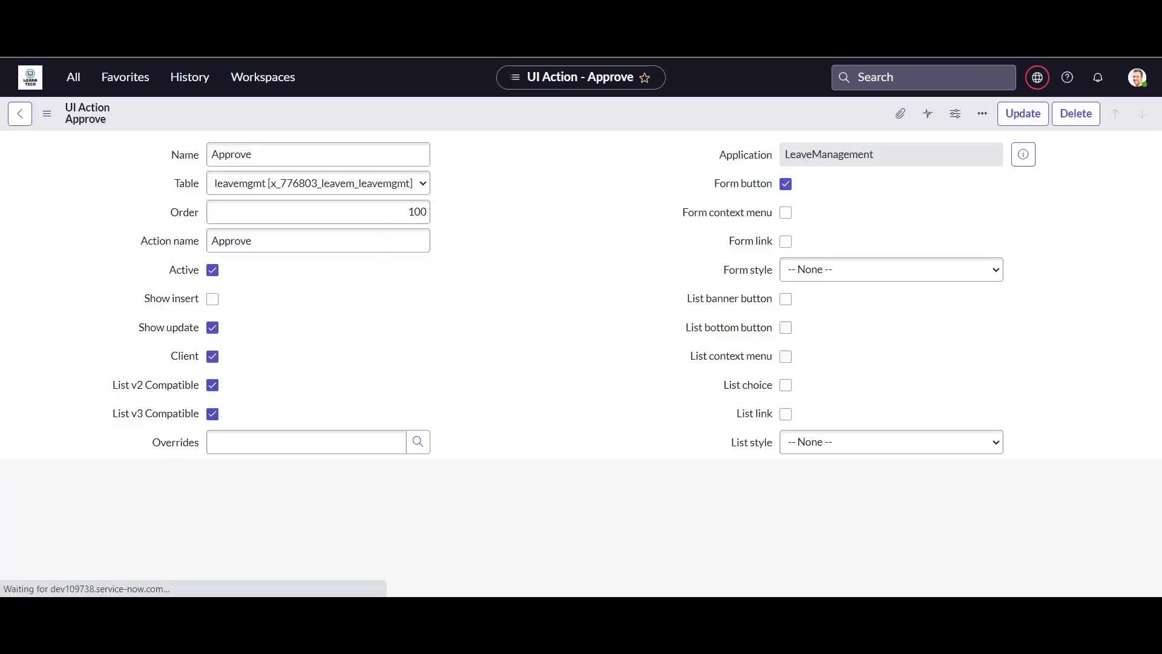
# Add an alert(getValue()) line below g_form.setValue('desc','description added'); in the approveleave() script.
pyautogui.scroll(-10, 581, 363)
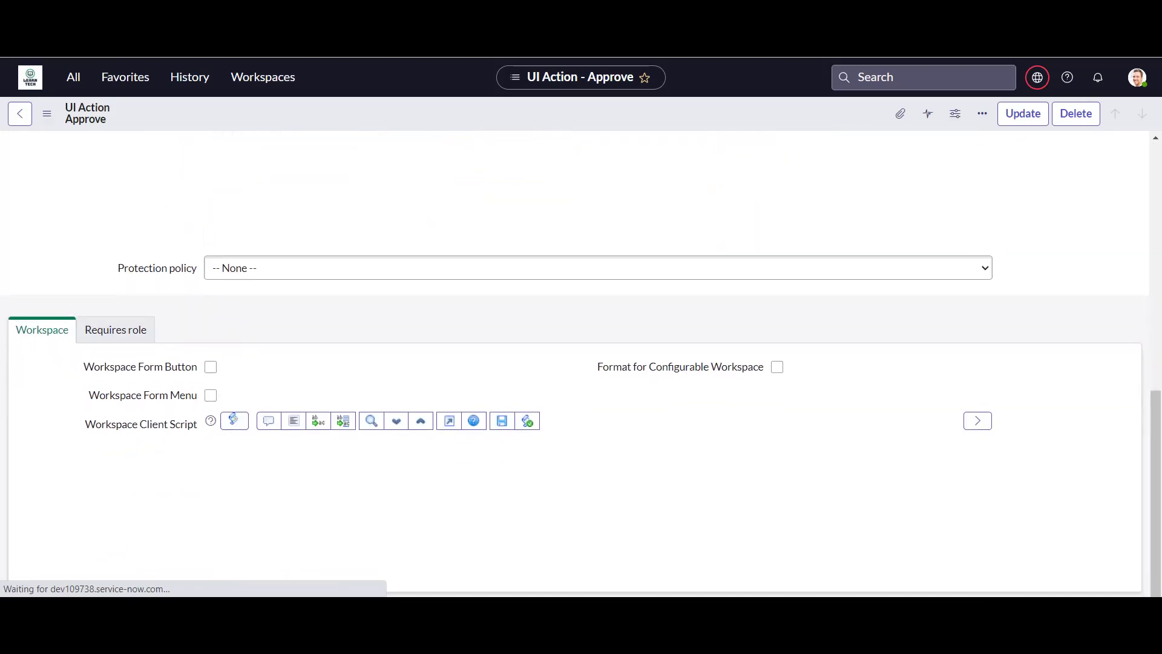
pyautogui.scroll(6, 581, 363)
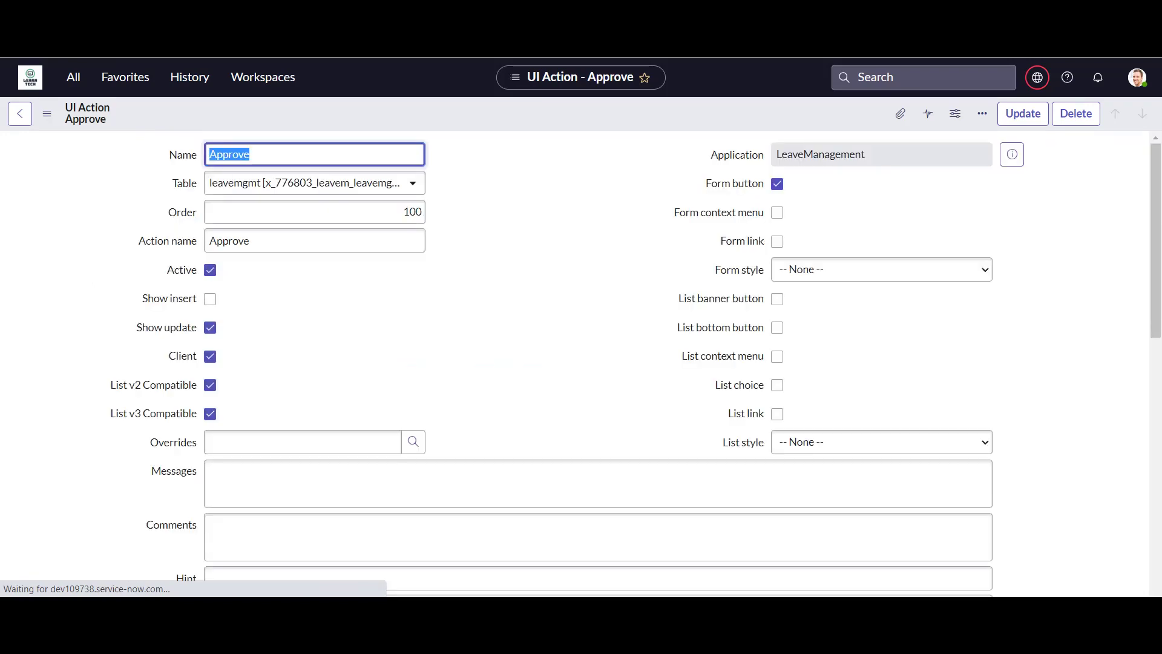
pyautogui.scroll(-15, 581, 363)
pyautogui.scroll(6, 581, 363)
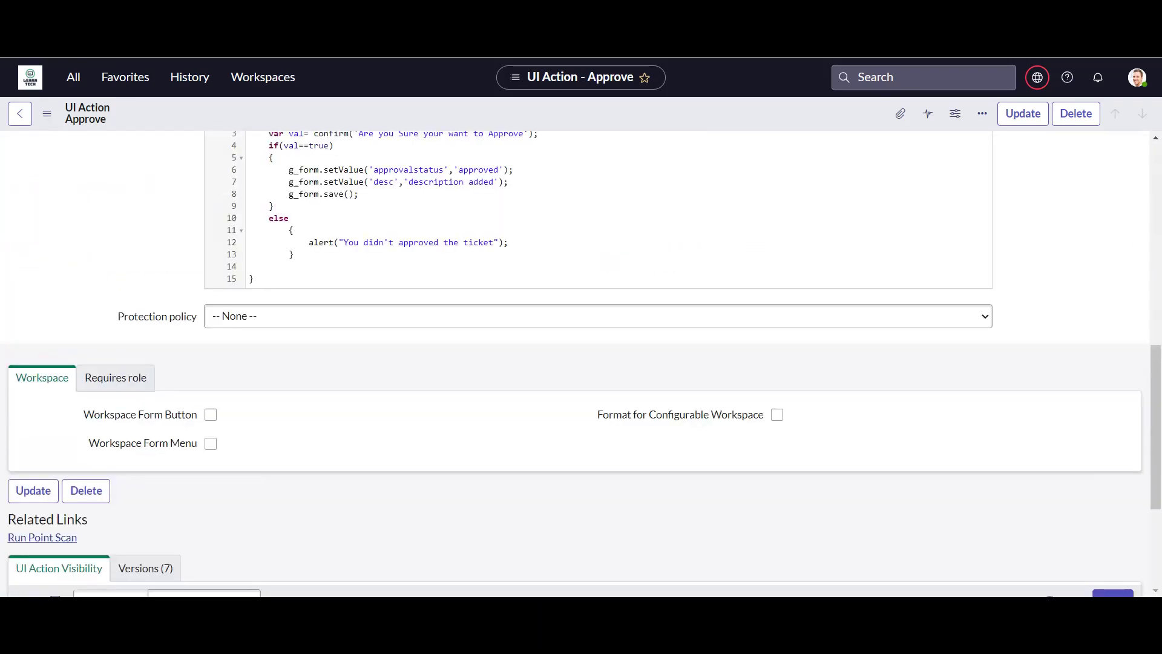
pyautogui.click(509, 346)
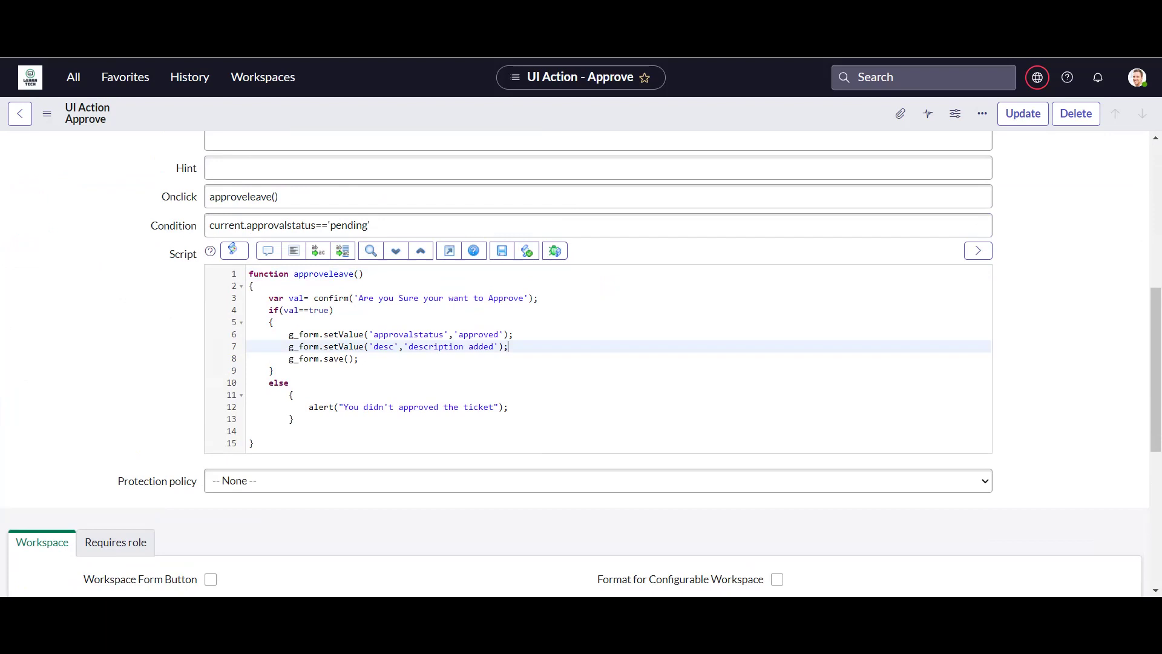
pyautogui.press('Return')
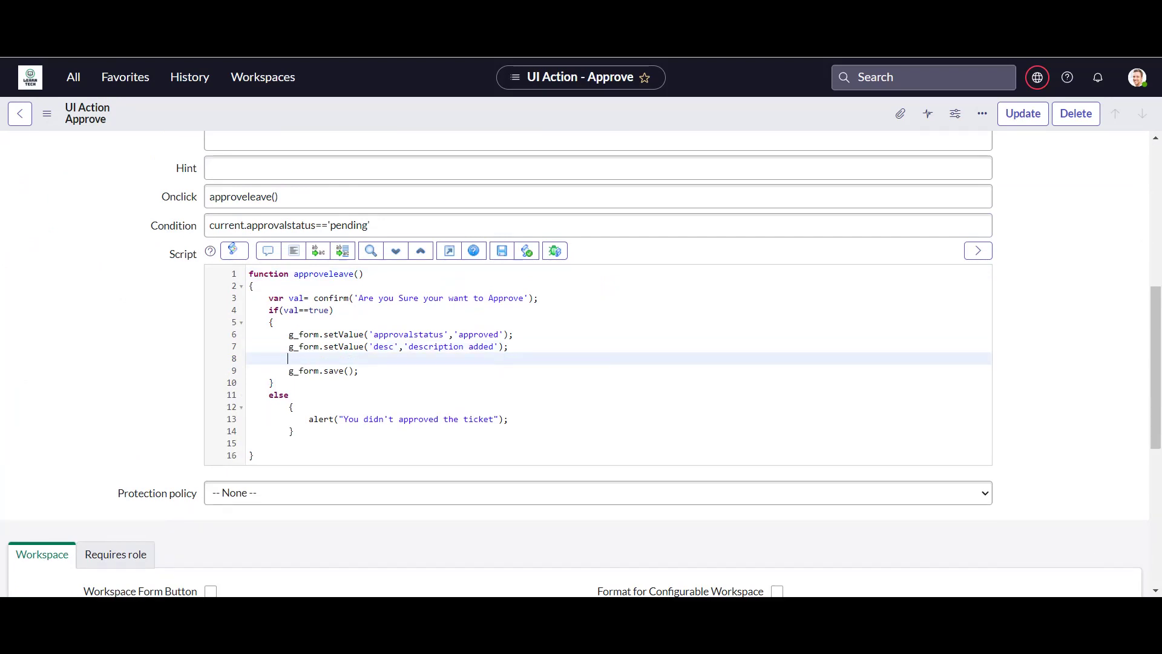
pyautogui.write('alert(getValue(')
# Pass 'desc' to getValue() in the alert line, end the line with a semicolon, and save the Approve UI Action.
pyautogui.moveTo(369, 346); pyautogui.dragTo(397, 346)
pyautogui.hotkey('ctrl', 'c')
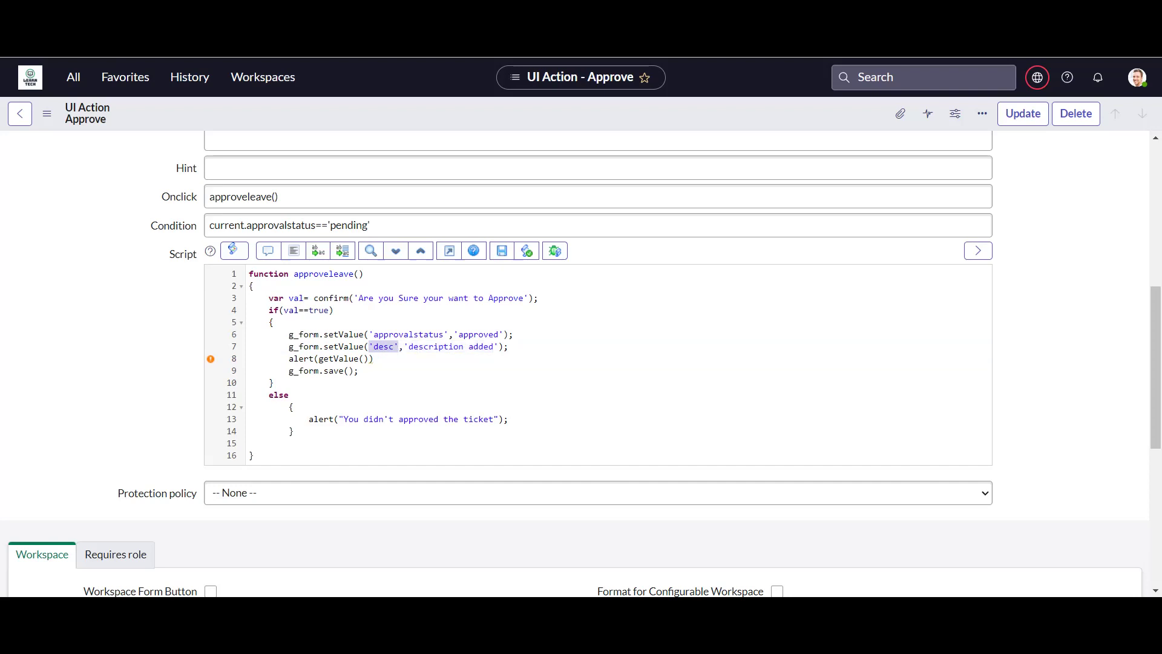
pyautogui.click(360, 358)
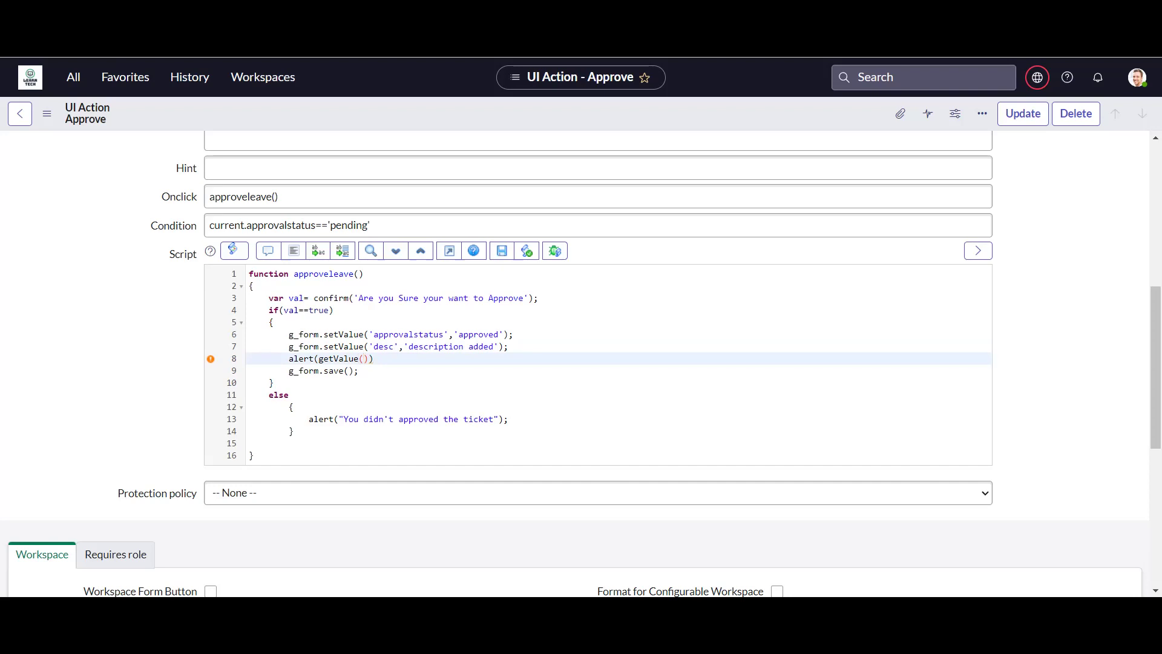
pyautogui.hotkey('ctrl', 'v')
pyautogui.click(403, 358)
pyautogui.write(';')
pyautogui.rightClick(373, 109)
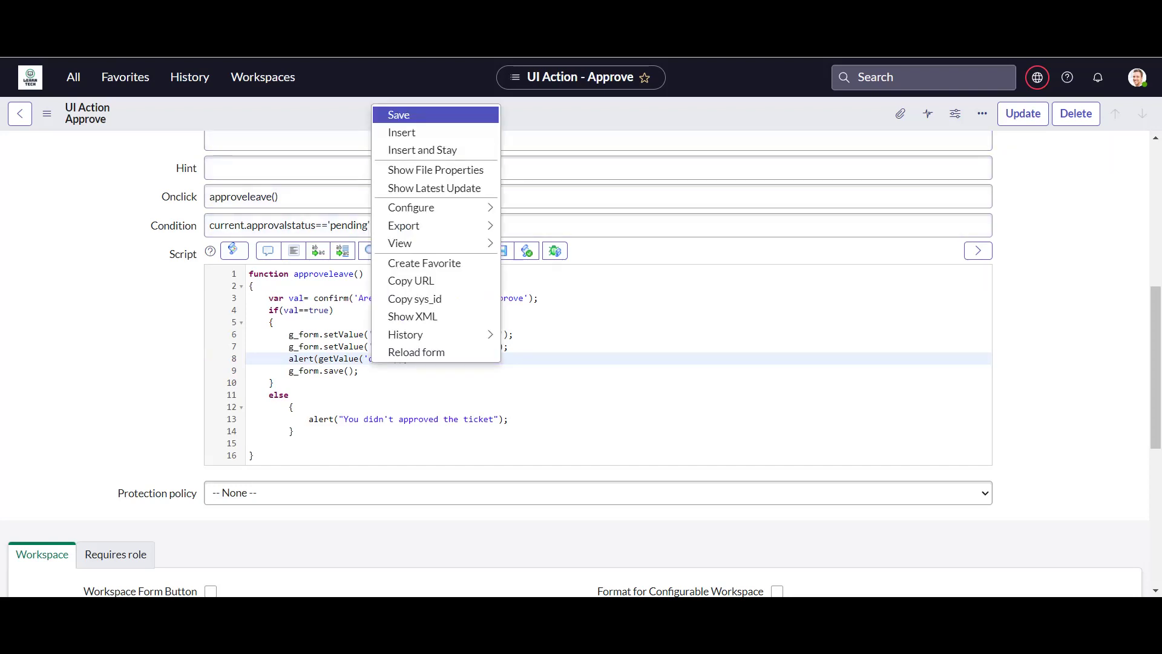
pyautogui.click(399, 114)
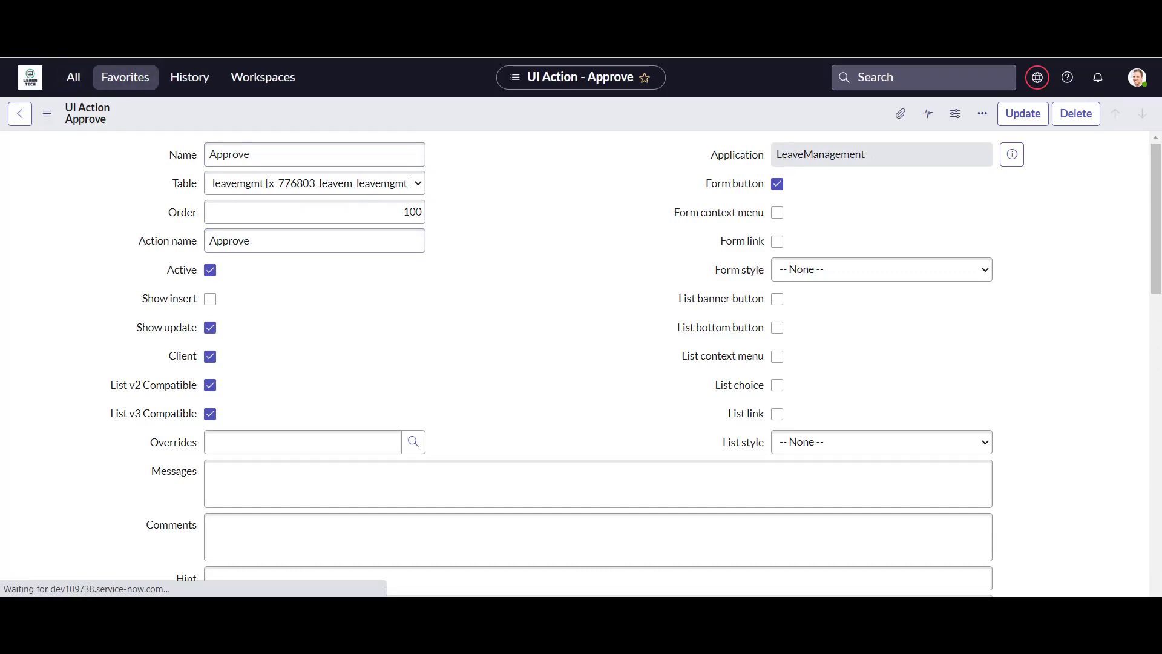
# Open a new leavemgmt record from the favorites and set LeaveDateFrom to 2023-03-31 with the current time.
pyautogui.click(125, 77)
pyautogui.click(91, 225)
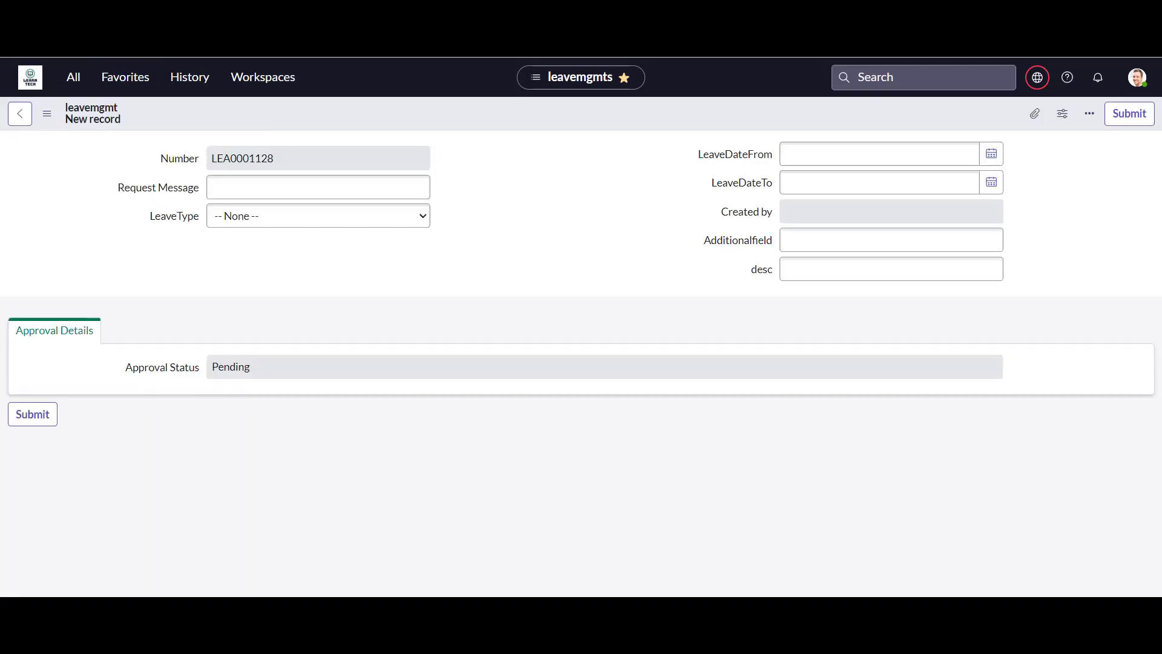
pyautogui.click(317, 216)
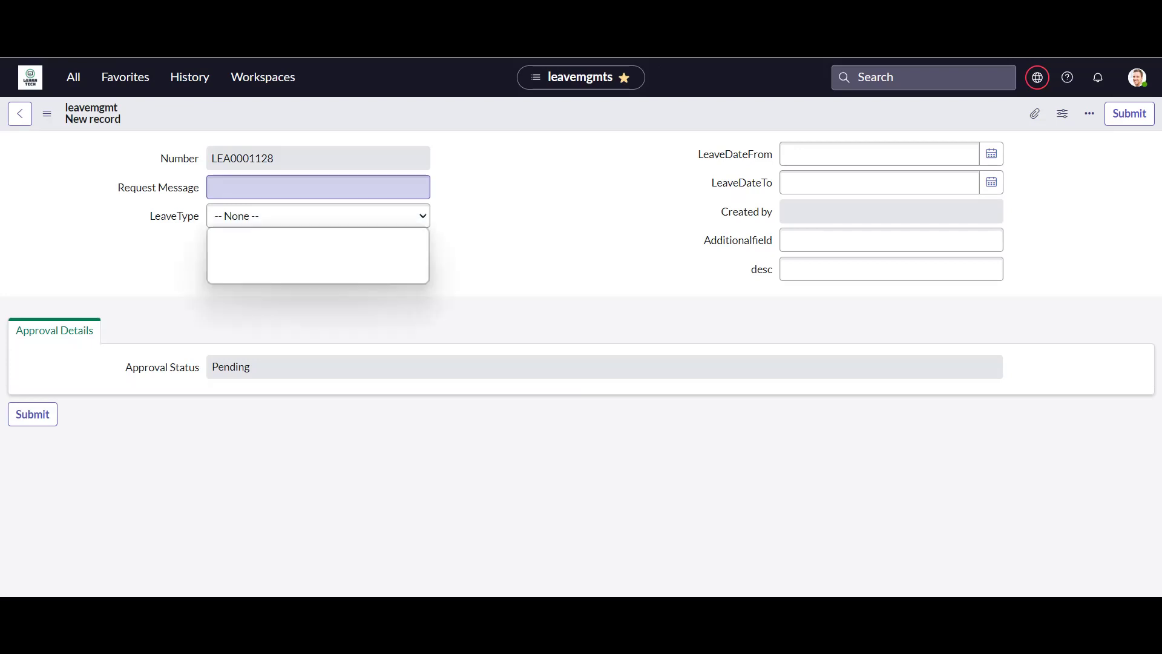
pyautogui.press('Tab')
pyautogui.press('Tab')
pyautogui.press('Return')
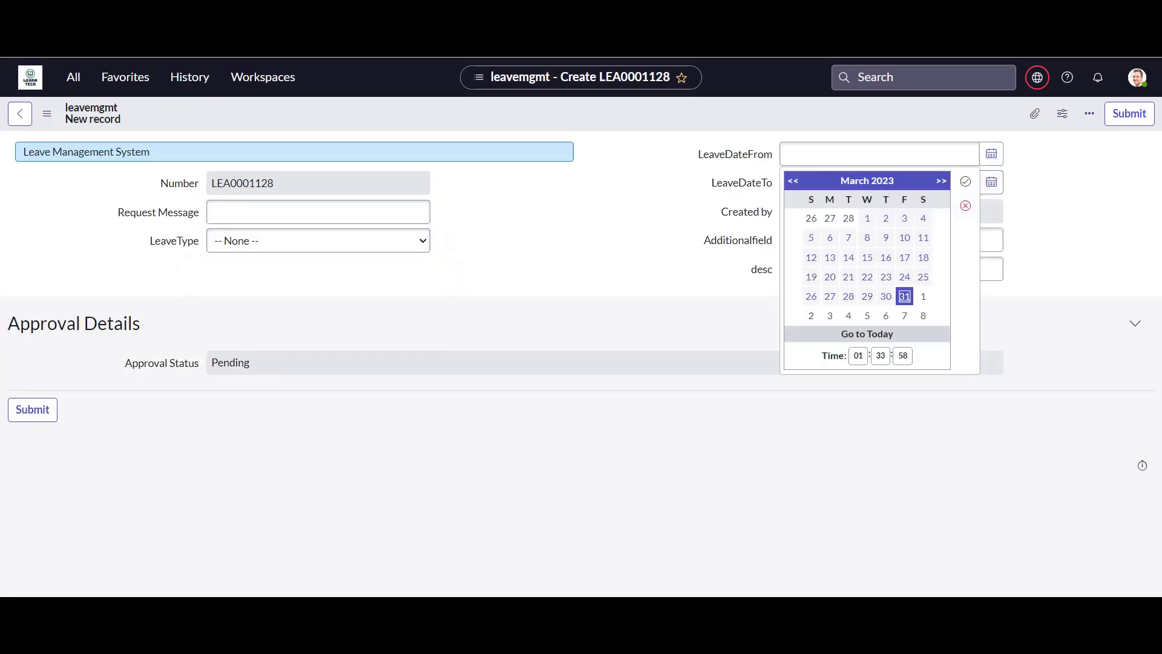
pyautogui.press('Tab')
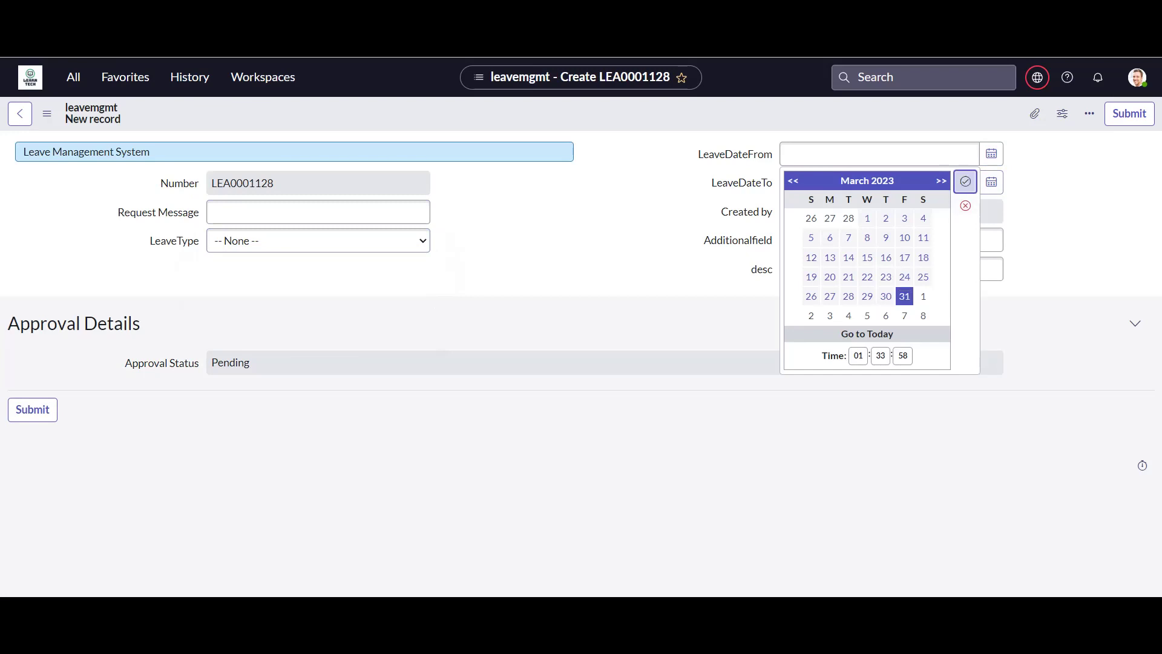
pyautogui.press('Return')
# Set the new leave record's LeaveDateTo to 2023-04-01 with the current time.
pyautogui.press('Tab')
pyautogui.press('Return')
pyautogui.press('Right')
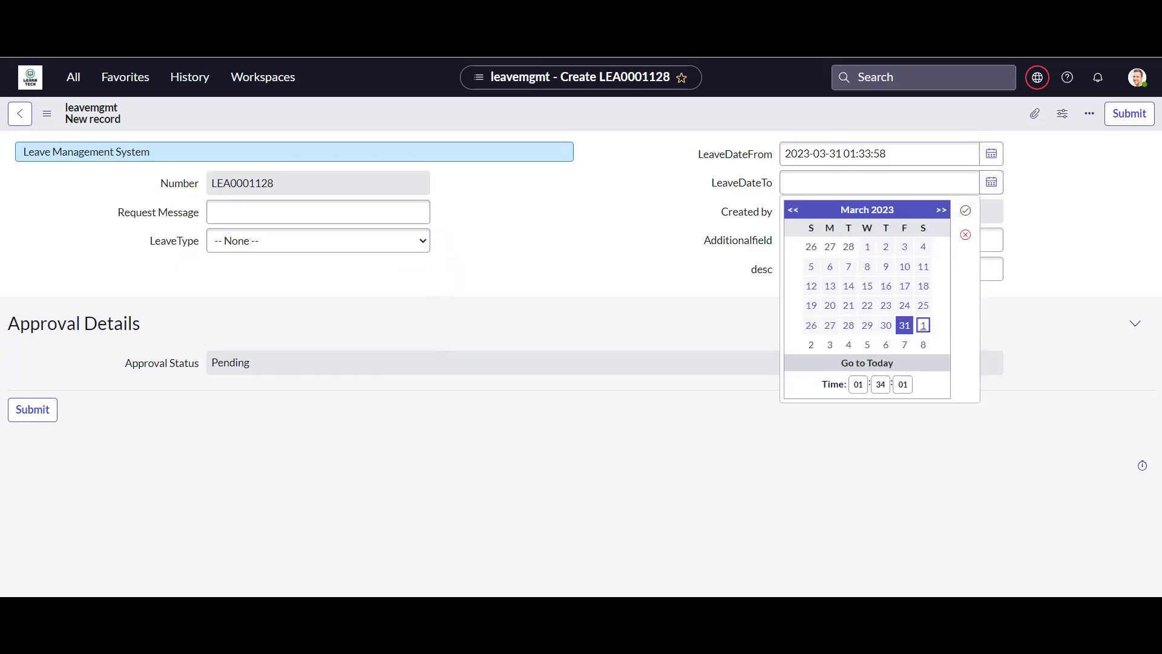
pyautogui.press('Tab')
pyautogui.press('Return')
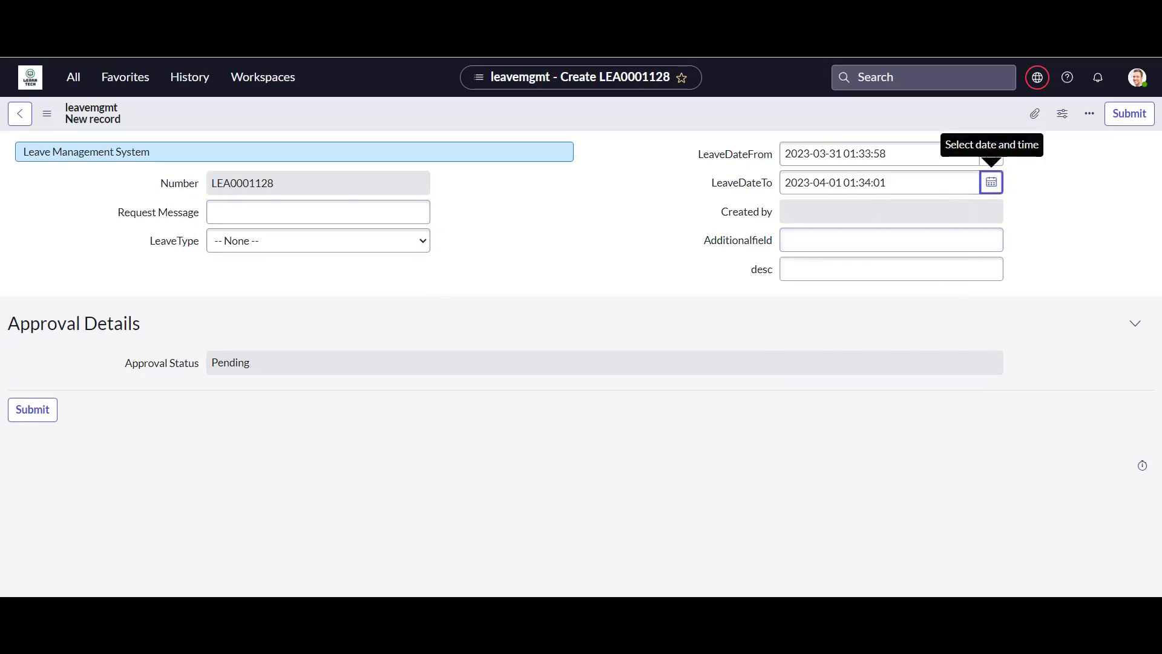
# Set LeaveType to Annual Leave and submit the new leave record.
pyautogui.click(317, 240)
pyautogui.press('Down')
pyautogui.press('Return')
pyautogui.press('Tab')
pyautogui.press('Return')
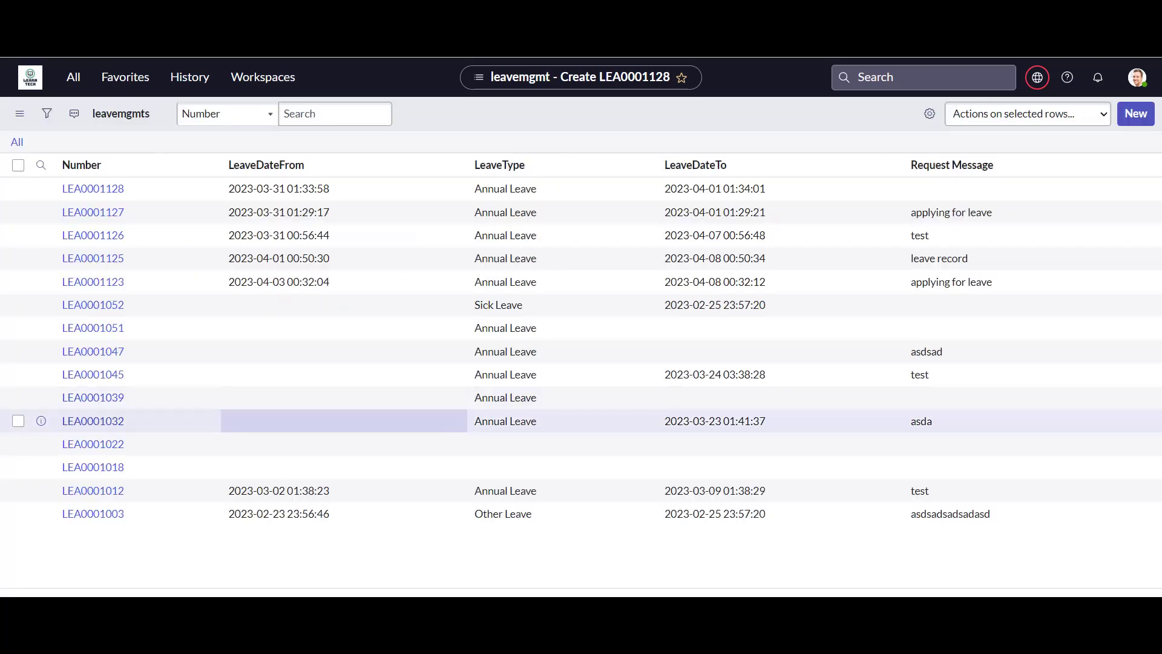
# Open the newly submitted leave record, approve it, accept the confirmation and dismiss the alert.
pyautogui.press('Return')
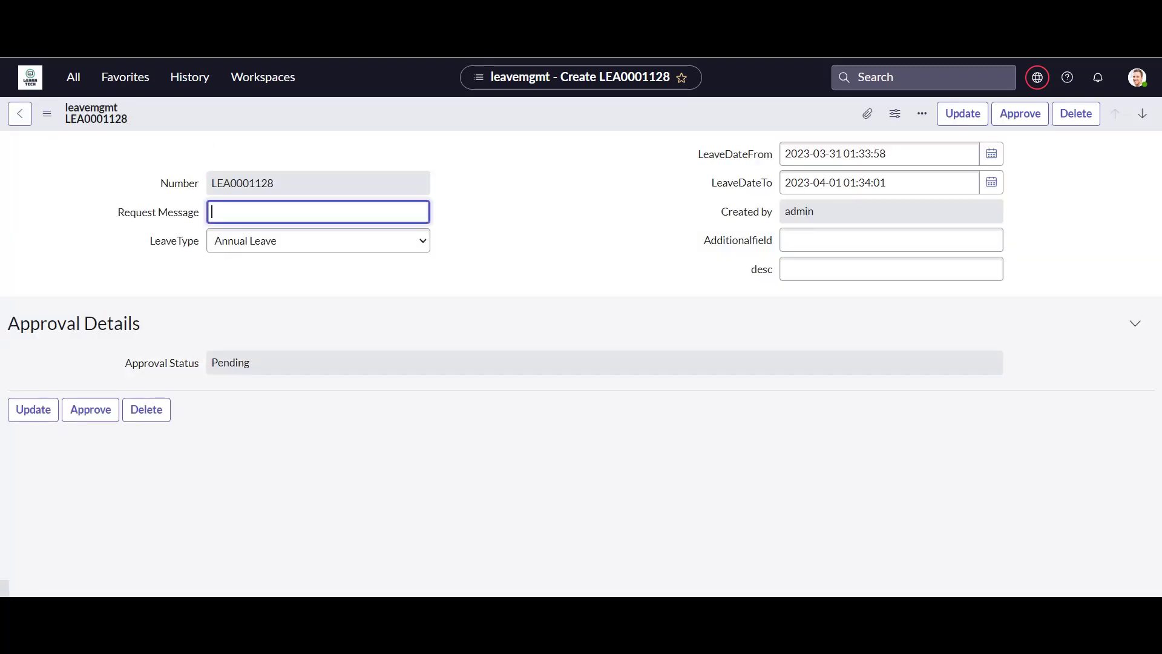
pyautogui.click(90, 409)
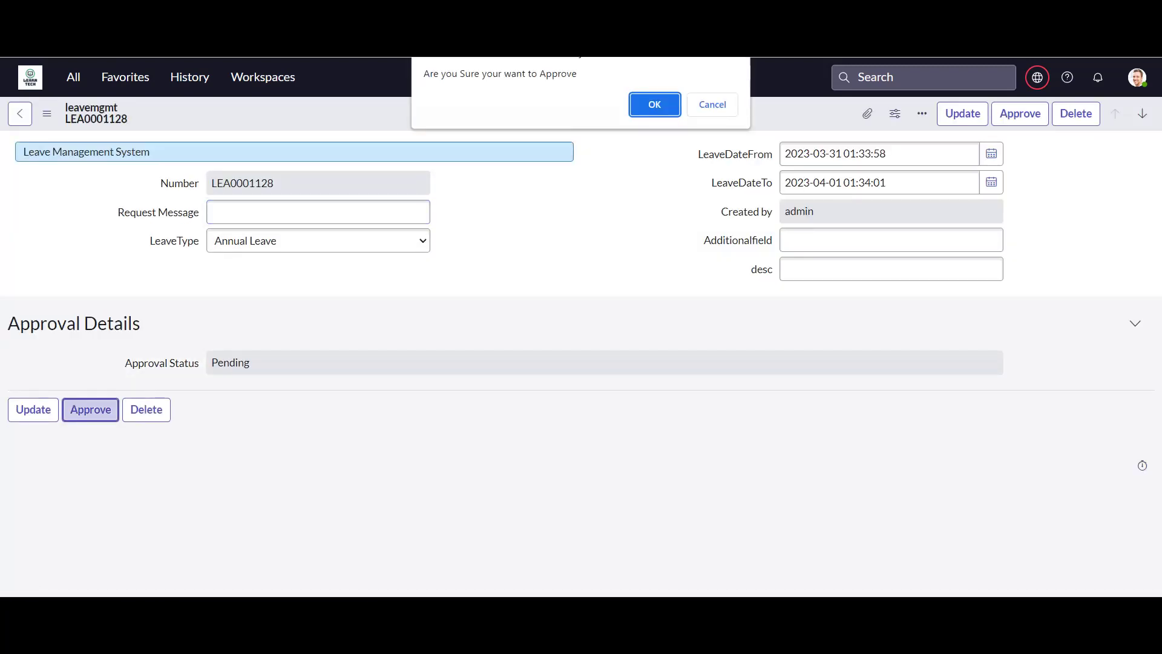
pyautogui.press('Return')
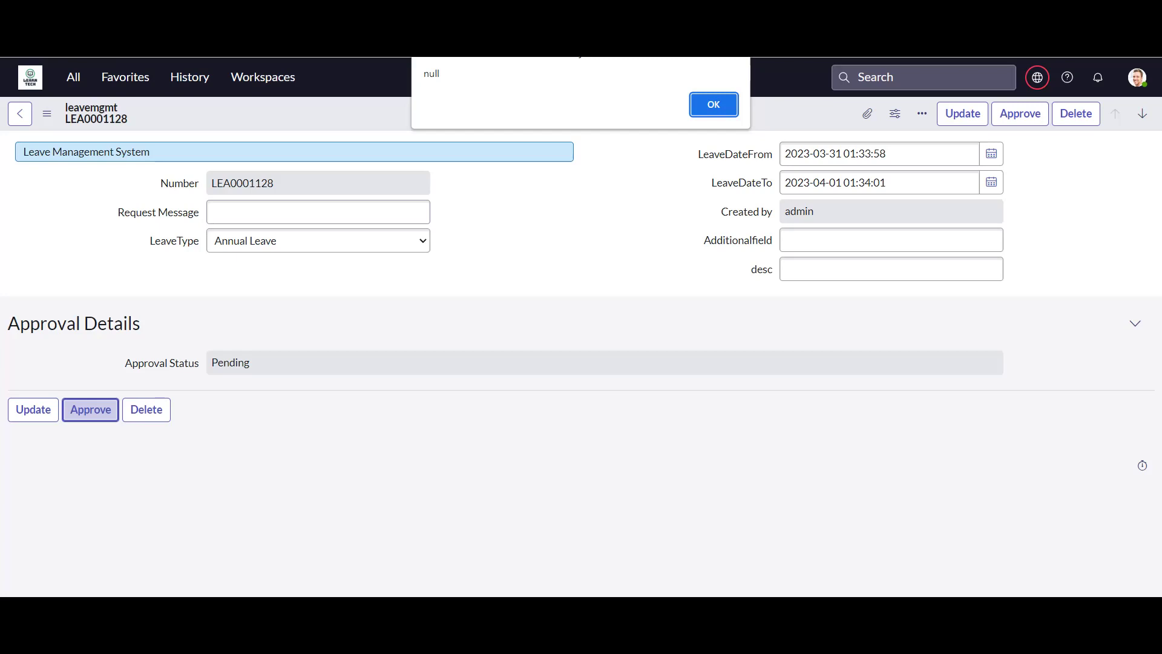
pyautogui.press('Return')
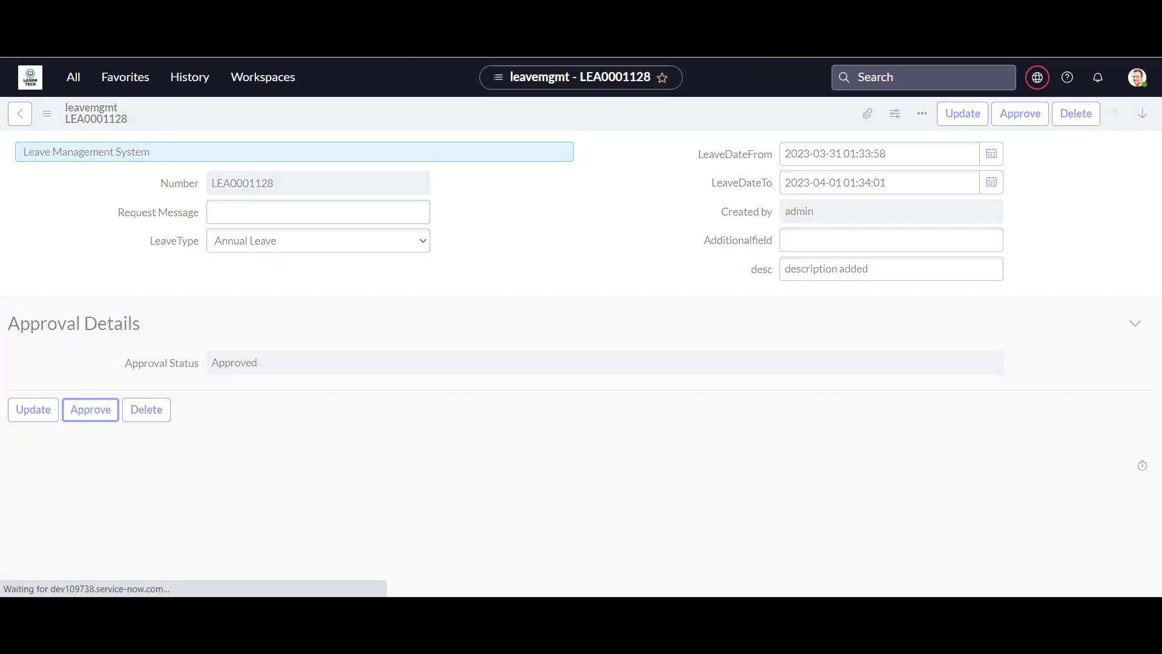